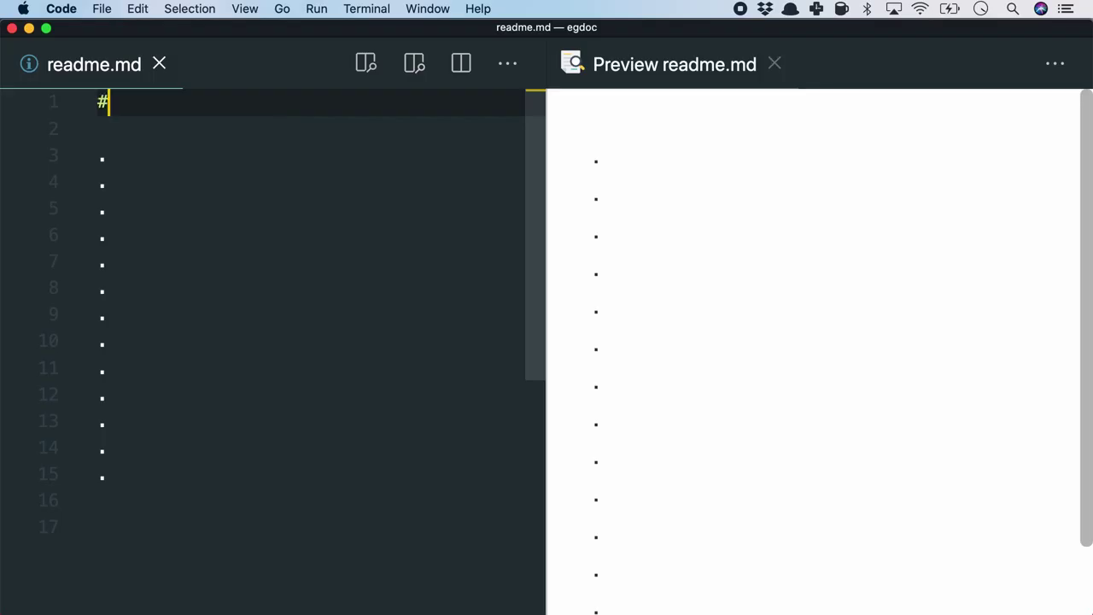
Begin readme.md with the top-level heading "Pine 🌲" and the block quote "A simple infrared controller".
type("Pine 🌲")
key("Return")
key("Return")
type("> A sim")
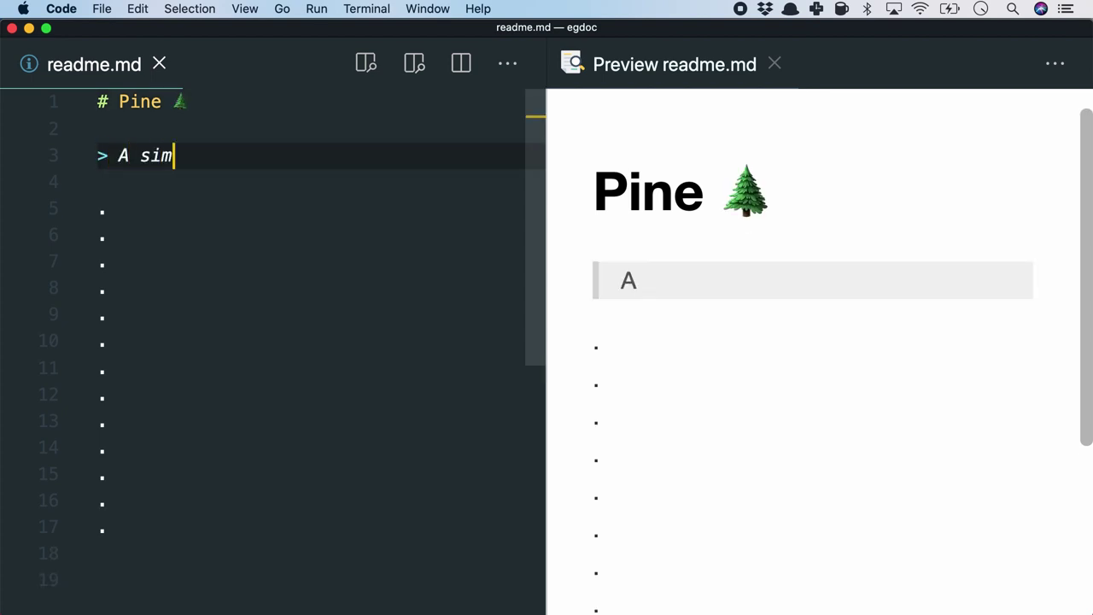
type("ple infrared controller")
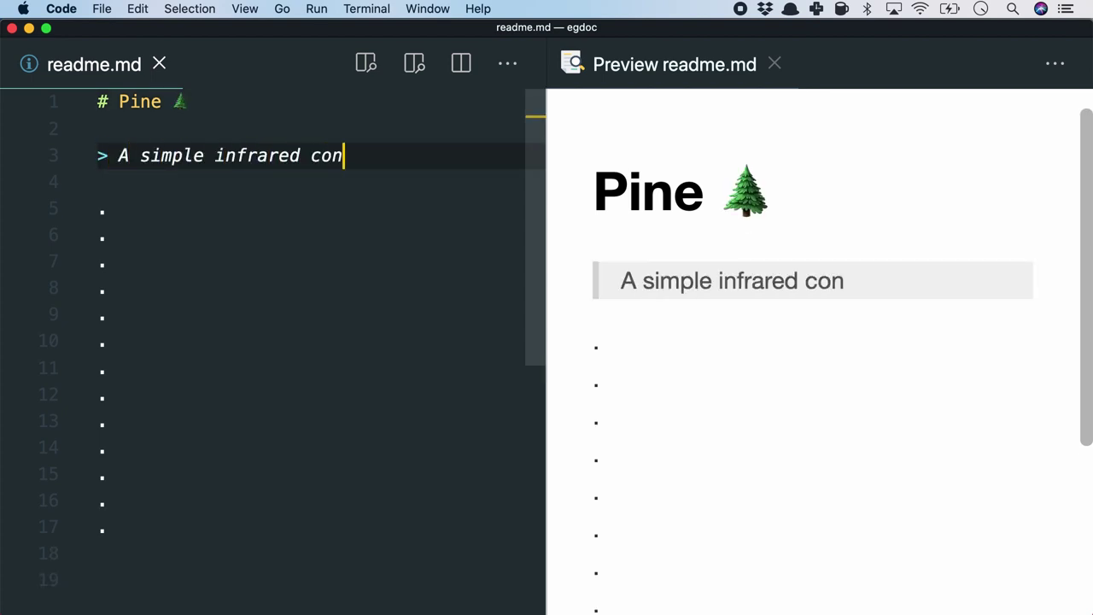
Embed the image pine.jpg below the block quote, leaving its alt text empty.
key("Return")
key("Return")
type("![](pine.jpg)")
key("Return")
key("Return")
Add a second-level "Components" section listing Microcontroller ATMSAMD21G in bold, IR RED emitter 940nm in italics, IR Receiver, and Temperature / Humidity sensor.
type("## Components")
key("Return")
key("Return")
type("- Microcontroller **ATMSAMD21G**")
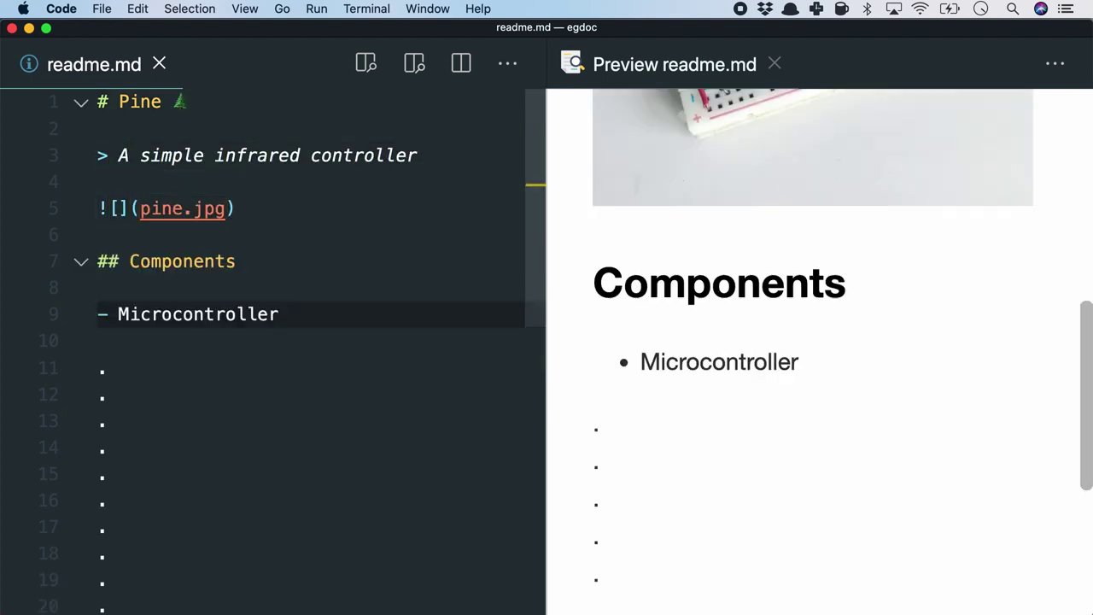
key("Return")
type("- IR RED emitter *940nm*")
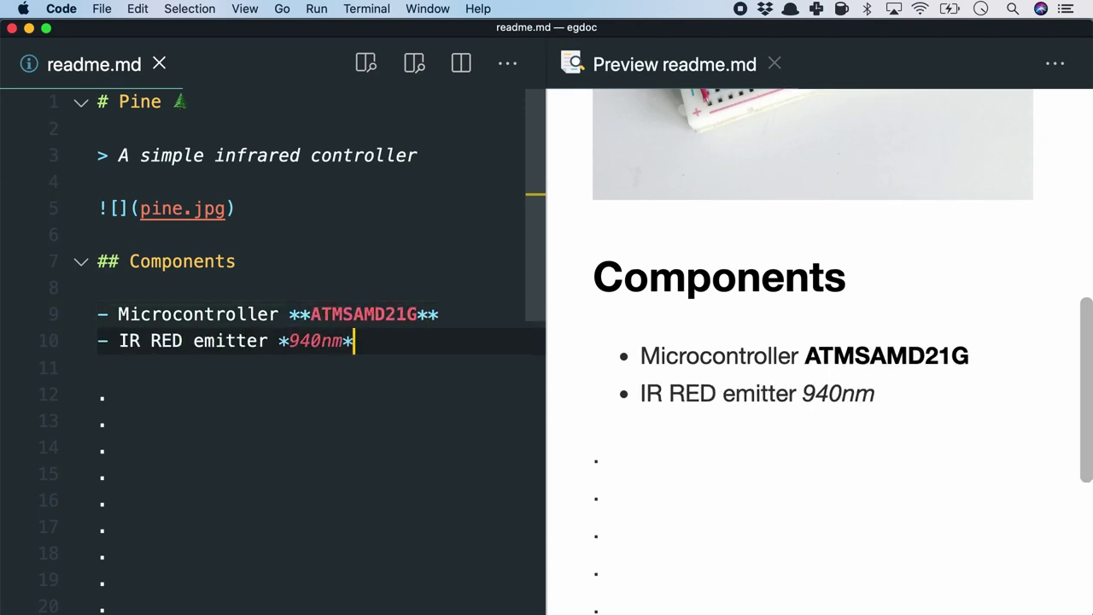
key("Return")
type("- IR Receiver")
key("Return")
type("- Temperature / Humidity sensor")
Add a second-level "Input voltages" heading and start a table with the columns Components and Voltages.
key("Return")
key("Return")
type("## Input voltages")
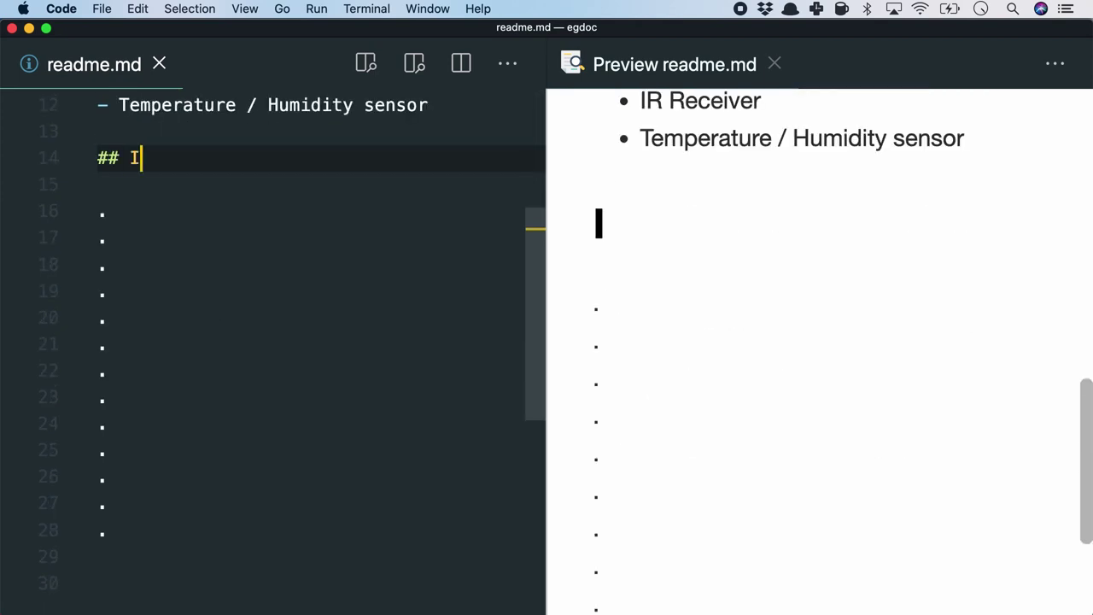
key("Return")
key("Return")
type("| Components | Voltages")
key("Return")
type("| ------ | ------ |")
Fill the voltages table with Mcu at 1.62V to 3.63V and Sensor at 1.9V to 3.6V, formatting the values as code.
key("Return")
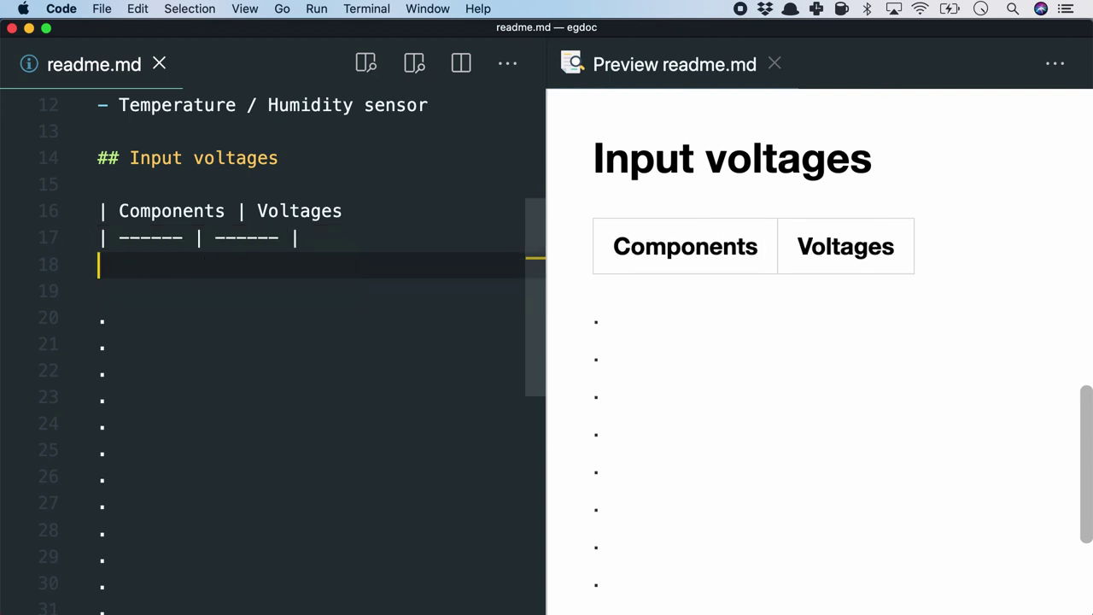
type("| Mcu | `1.62V` to `3.63V` |")
key("Return")
type("| Sensor | `1.9V` to")
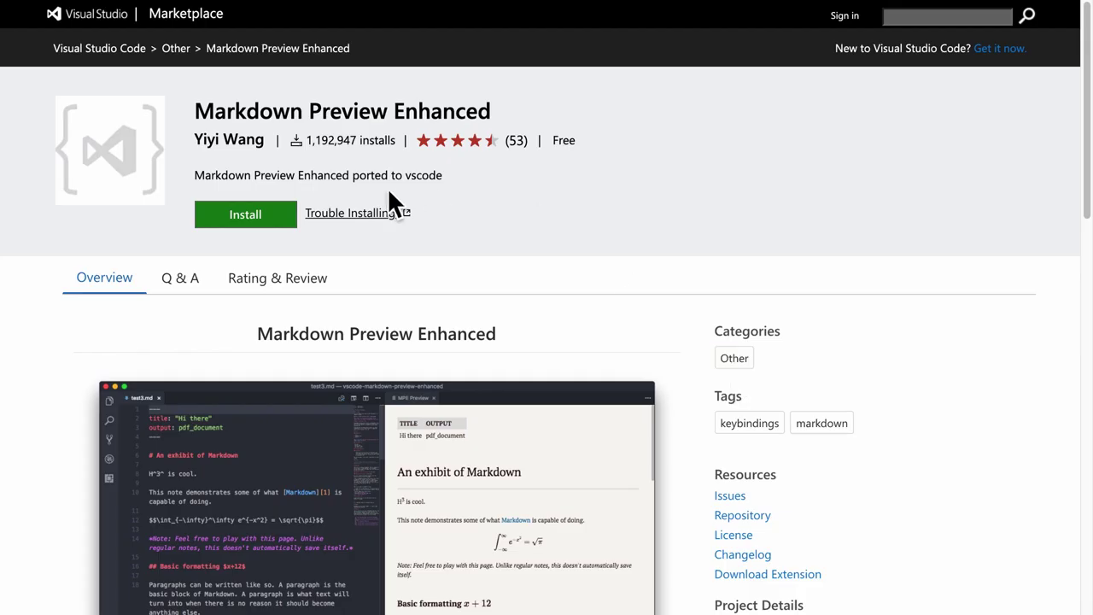
Look over the Markdown Preview Enhanced extension page and the About description in the Mermaid repository readme.
left_click_drag(197, 110, 512, 109)
left_click(532, 201)
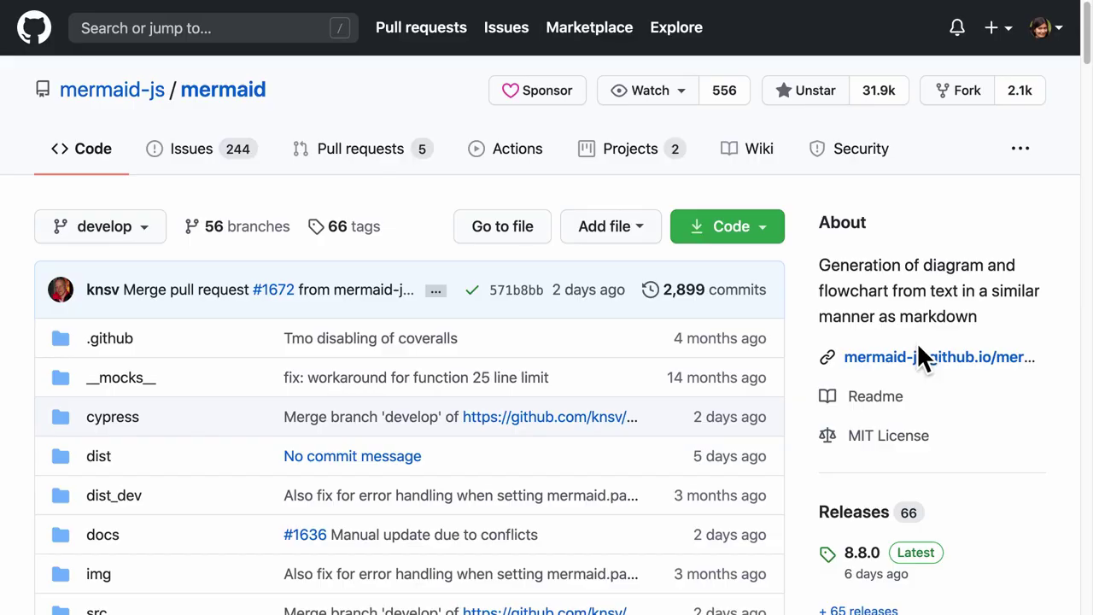
scroll(810, 435, "down", 13)
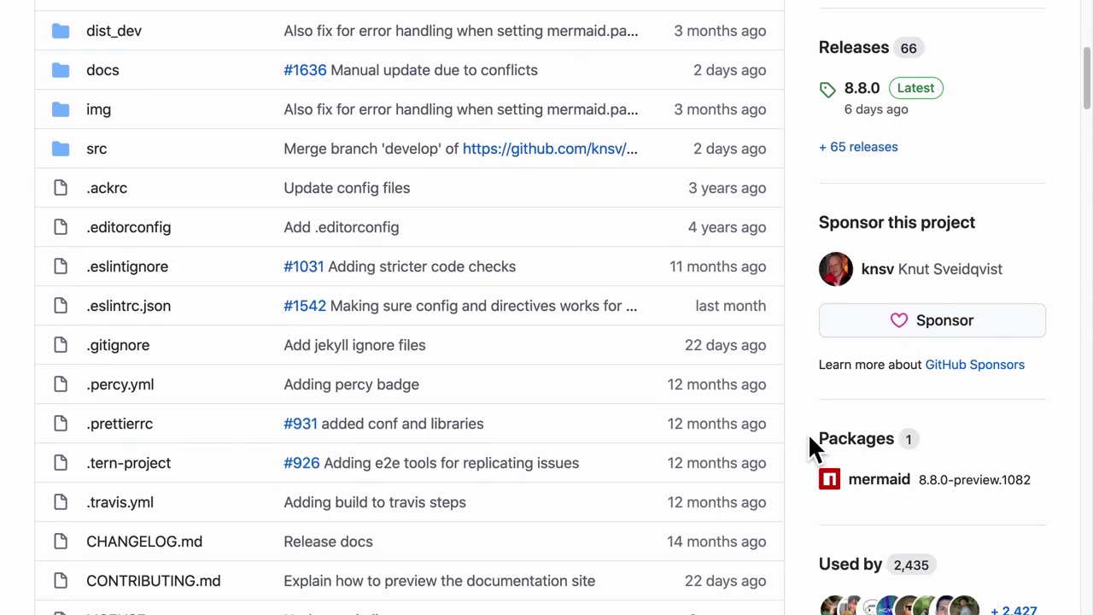
scroll(810, 437, "down", 10)
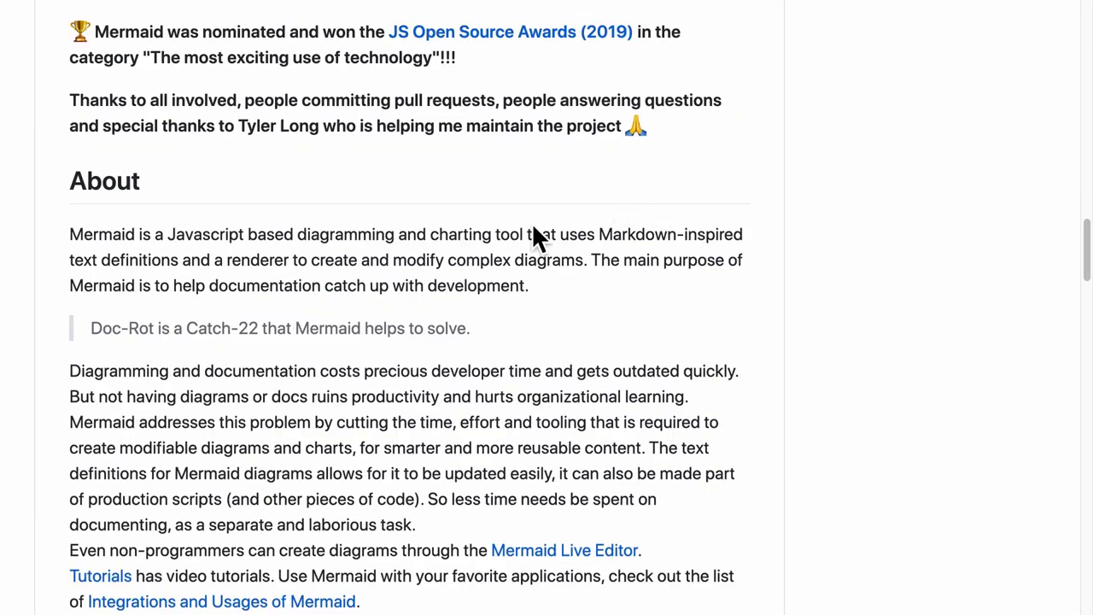
left_click_drag(601, 239, 175, 266)
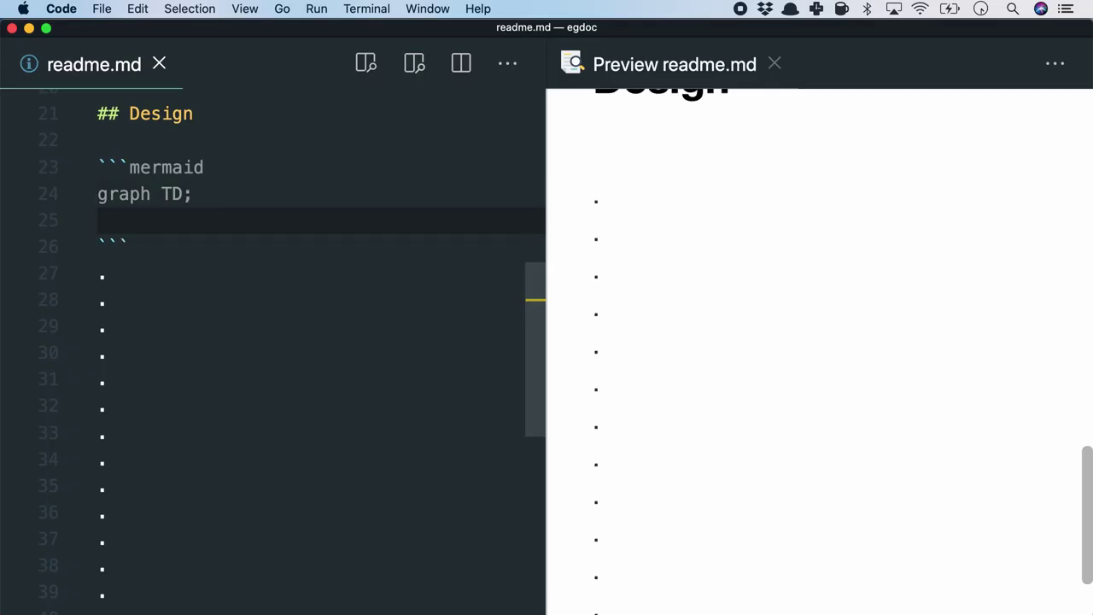
In the mermaid graph under Design, link node A(START) to node B(Check temperature).
type("A(START) --> B(Check tempe")
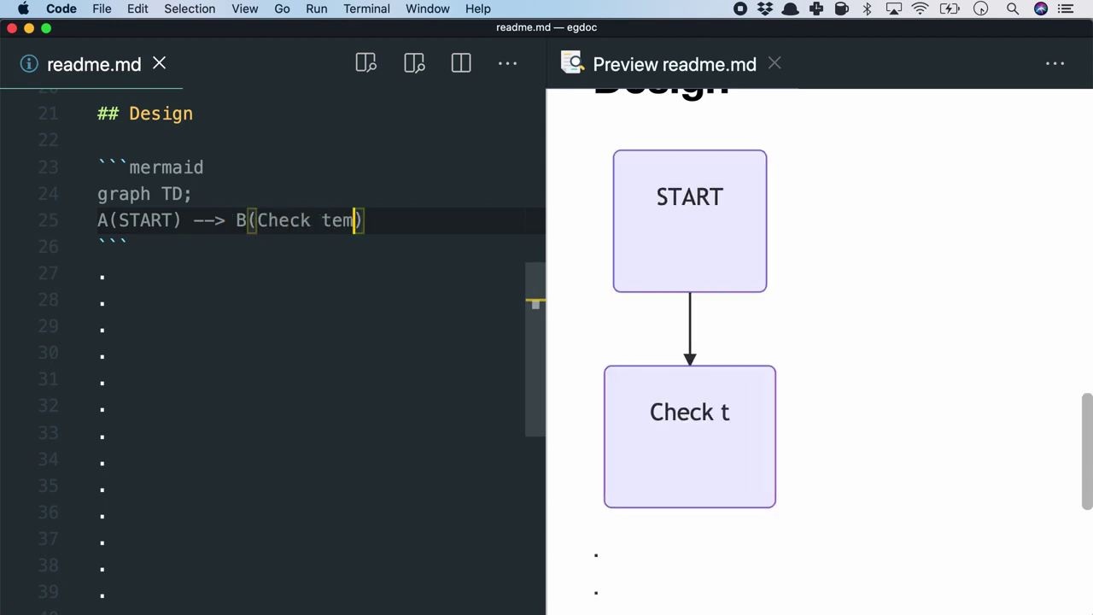
type("rature); B--")
key("Left")
key("Left")
key("Left")
key("Return")
Connect node B to a decision node C labelled "Is the room hot?" with valid arrow syntax and a closing semicolon.
key("End")
type("> C{")
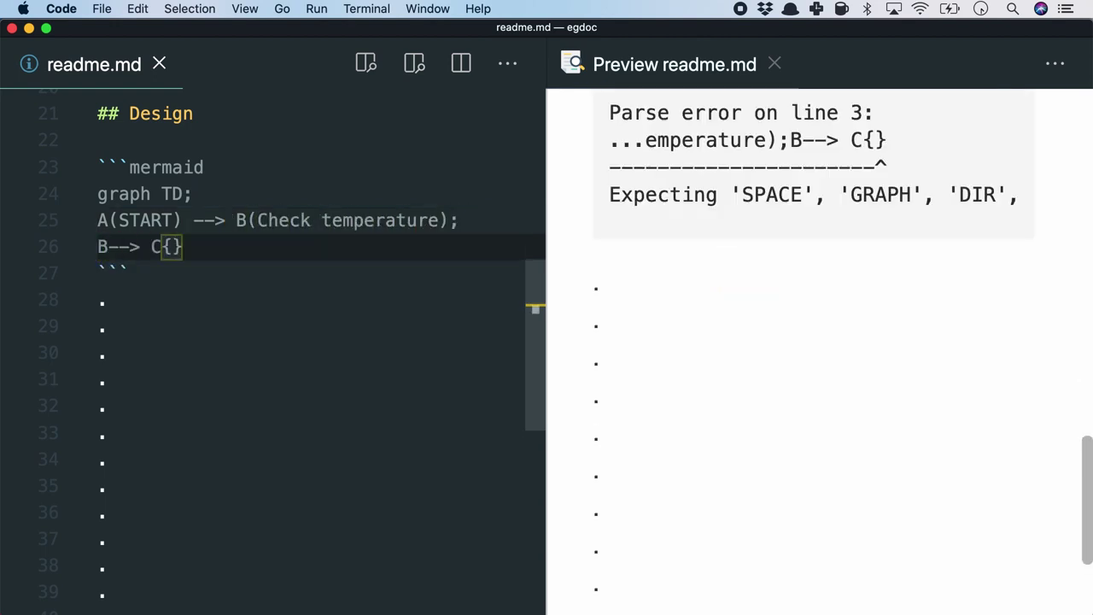
type("Is the room hot?")
left_click(151, 247)
key("BackSpace")
scroll(679, 351, "down", 5)
left_click(395, 246)
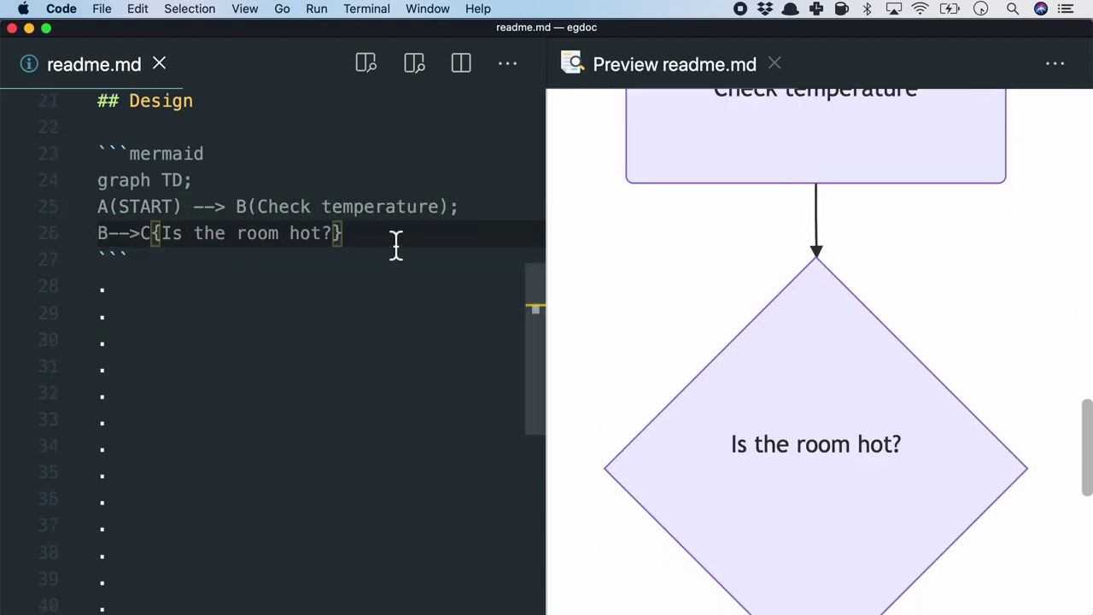
type(";")
Add a Yes branch from decision C to node D(Turn on Aircon), written with a full --> arrow.
key("Return")
type("C--|Yes|D")
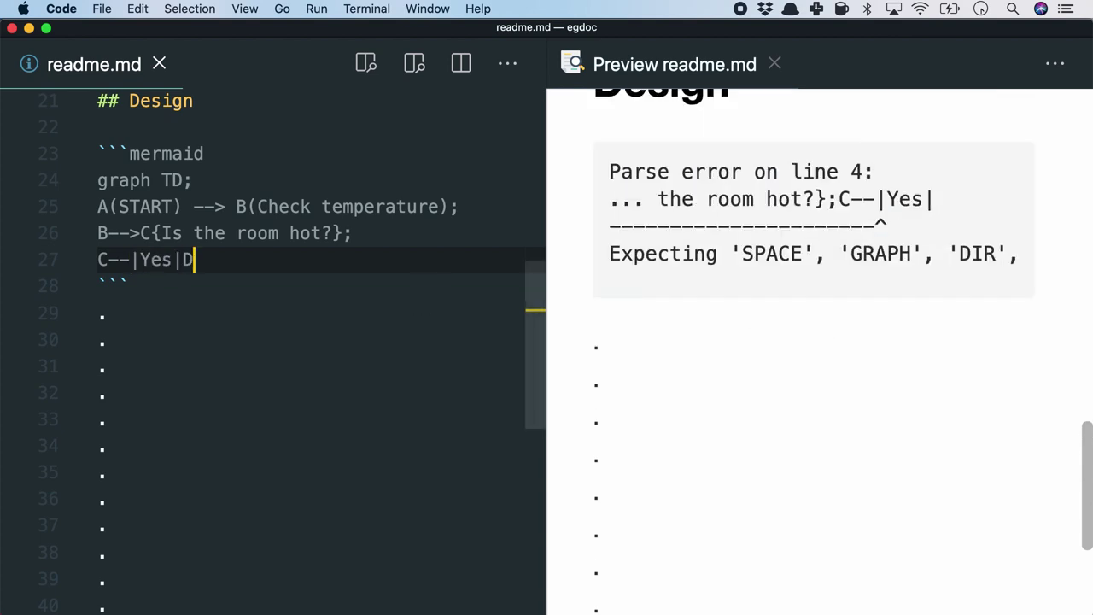
key("BackSpace")
key("BackSpace")
key("BackSpace")
key("BackSpace")
key("BackSpace")
key("BackSpace")
type(">|Yes|D(Turn on Aircon);")
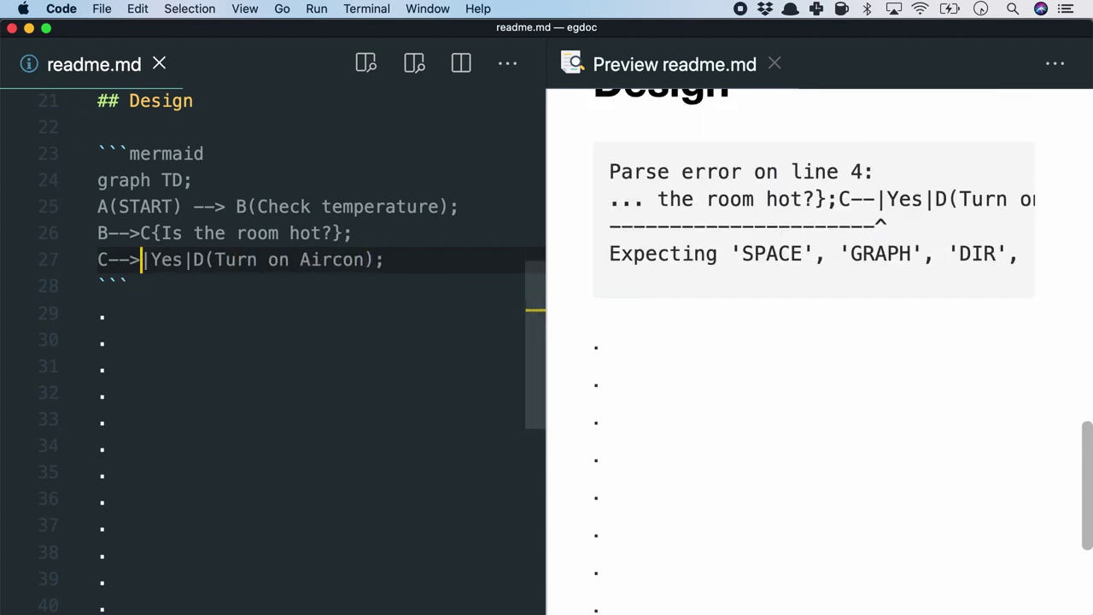
left_click(129, 259)
type(">")
Duplicate the Yes branch line and turn the copy into a No branch to node E(Turn off Aircon).
scroll(655, 423, "down", 5)
key("shift+alt+Down")
left_click(206, 233)
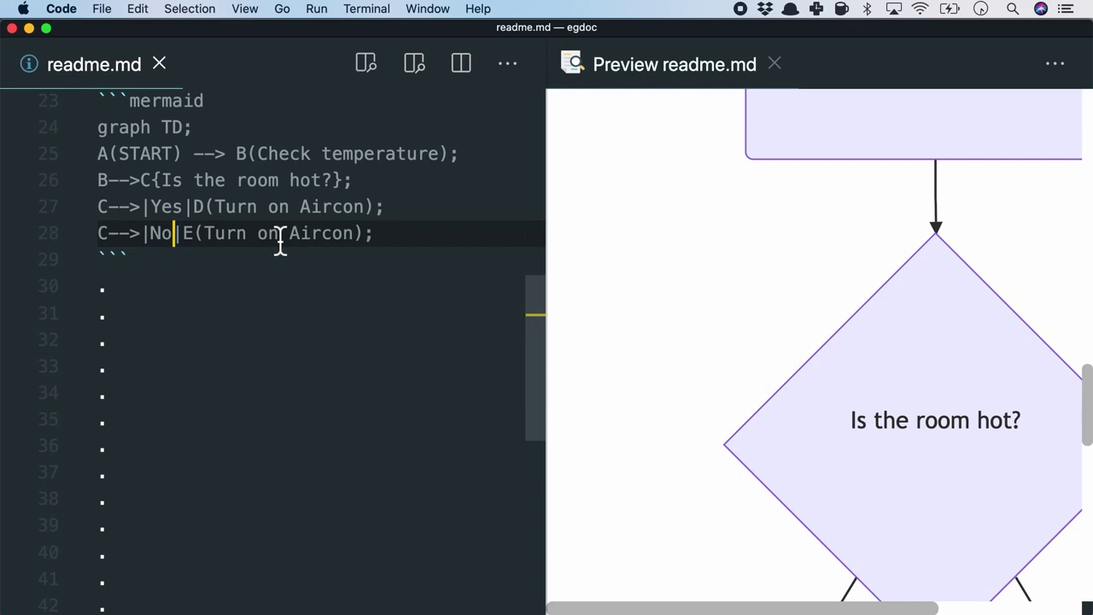
type("f")
scroll(631, 352, "down", 5)
Reduce the window zoom and examine more of the rendered flowchart beside its source.
key("super+minus")
key("super+minus")
key("super+equal")
left_click(256, 227)
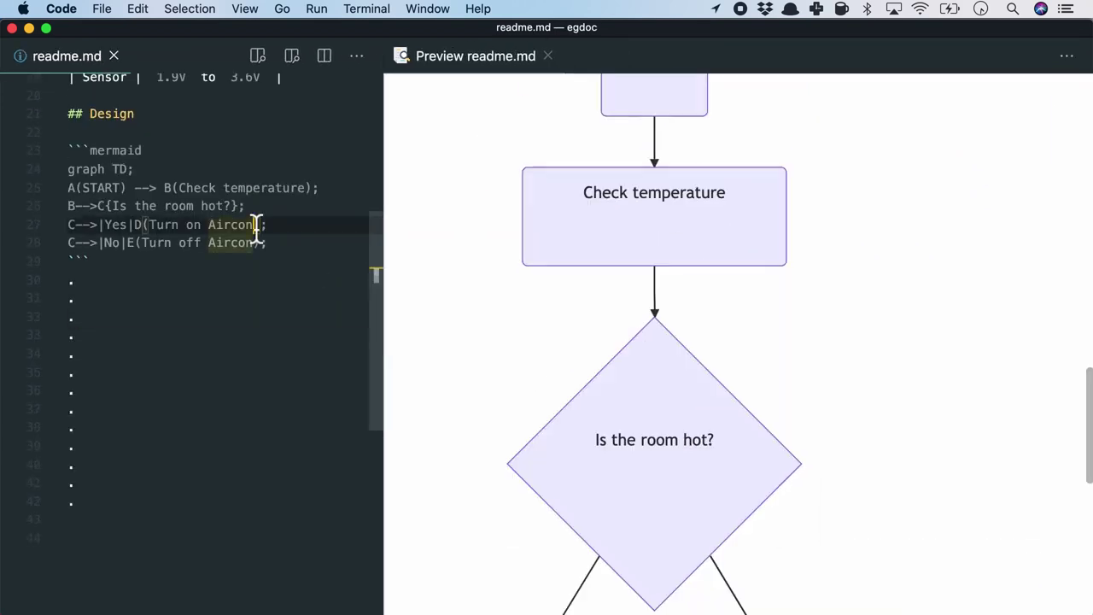
left_click_drag(393, 264, 446, 271)
scroll(515, 356, "down", 3)
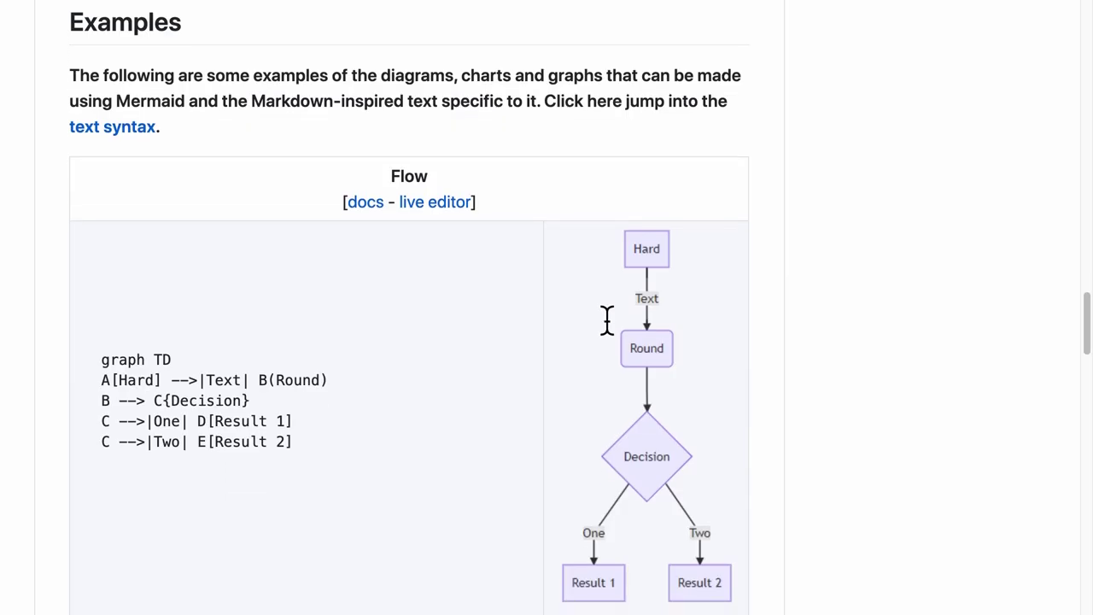
Browse the sequence, Gantt, class and state examples in the Mermaid readme and highlight part of the MathJax description.
scroll(606, 320, "down", 11)
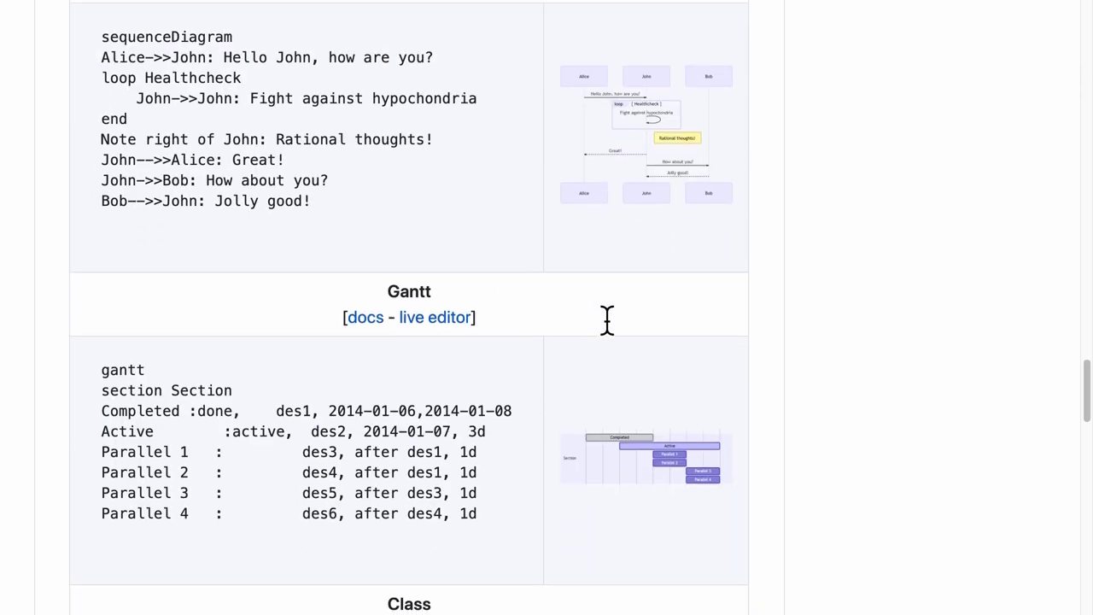
scroll(606, 320, "down", 12)
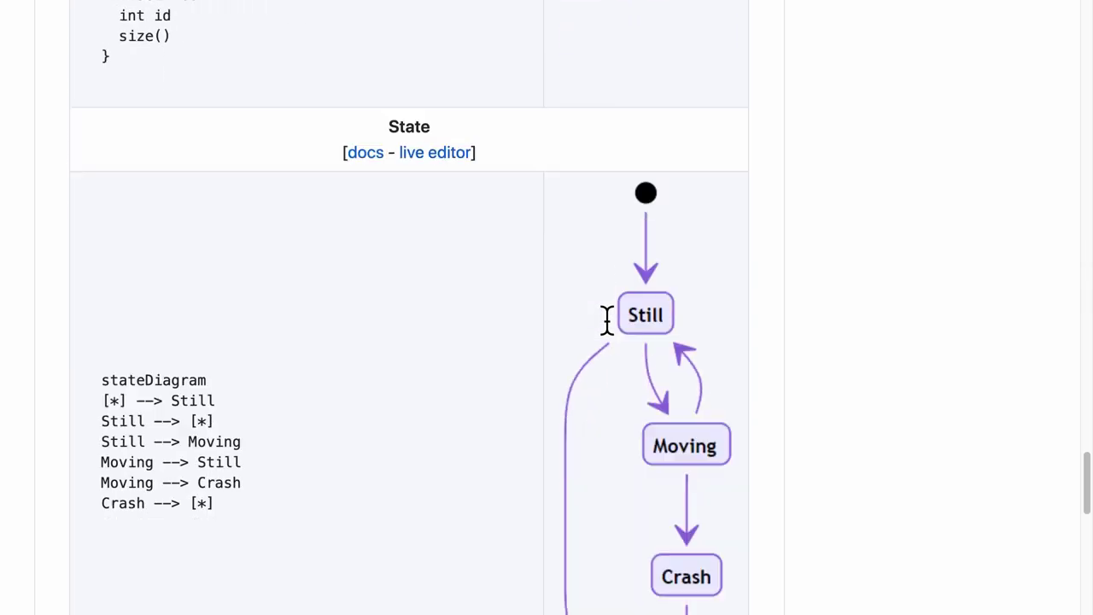
scroll(606, 320, "down", 6)
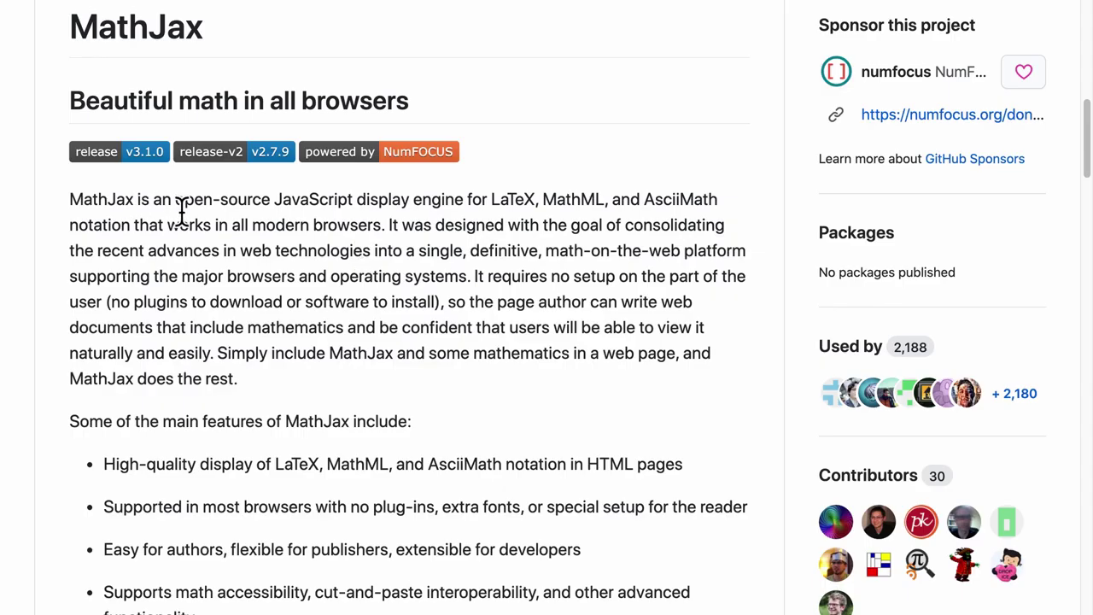
left_click_drag(177, 207, 138, 235)
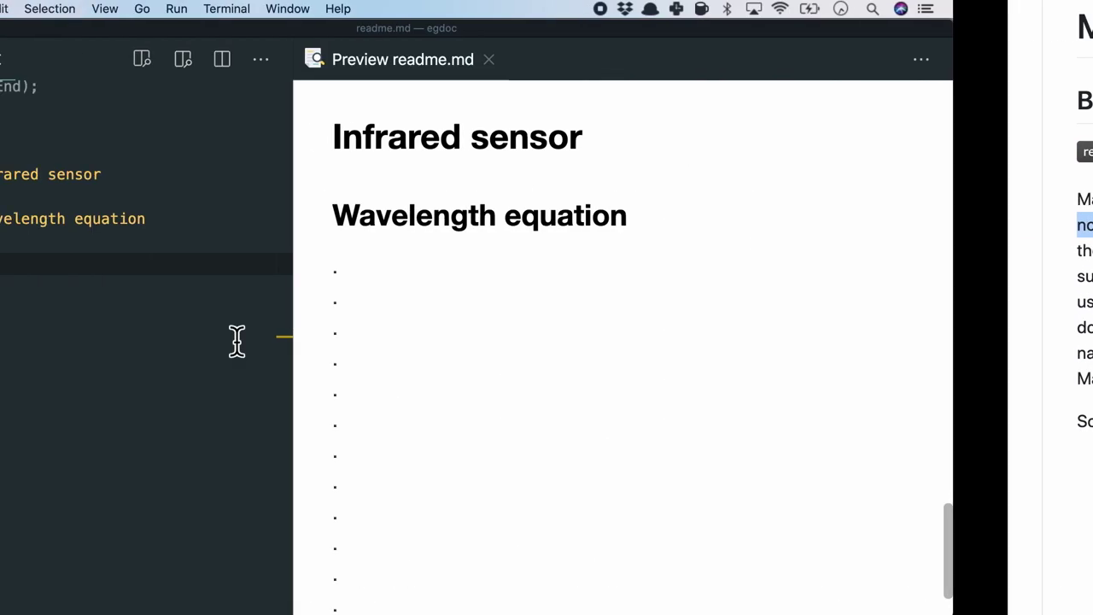
Under Wavelength equation, write the display formula $$\lambda = \frac {v}{f}$$.
type("$$\\lambda")
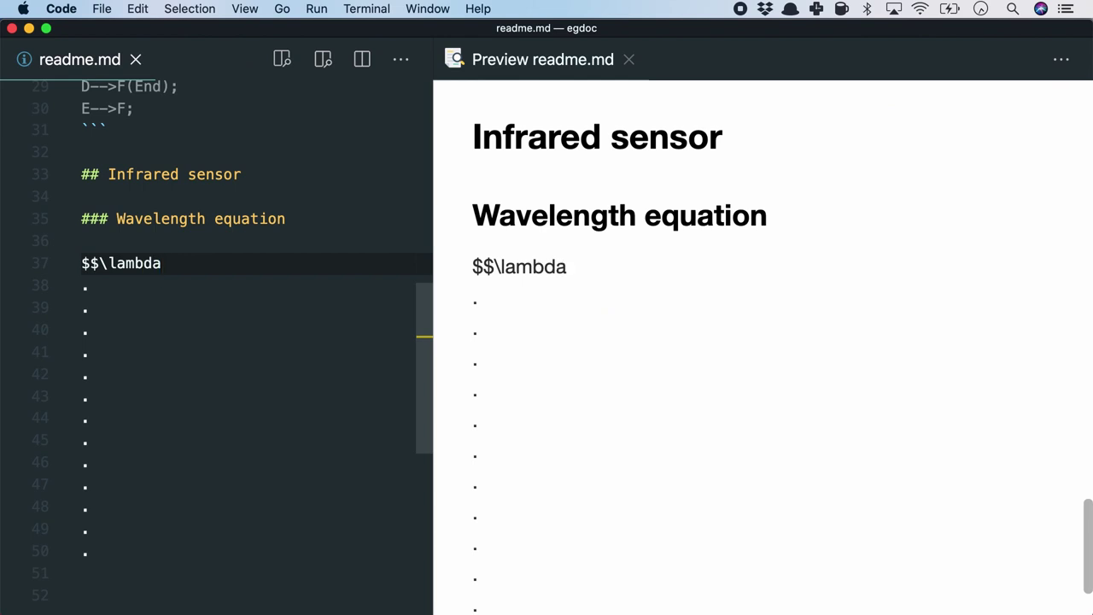
type(" $$")
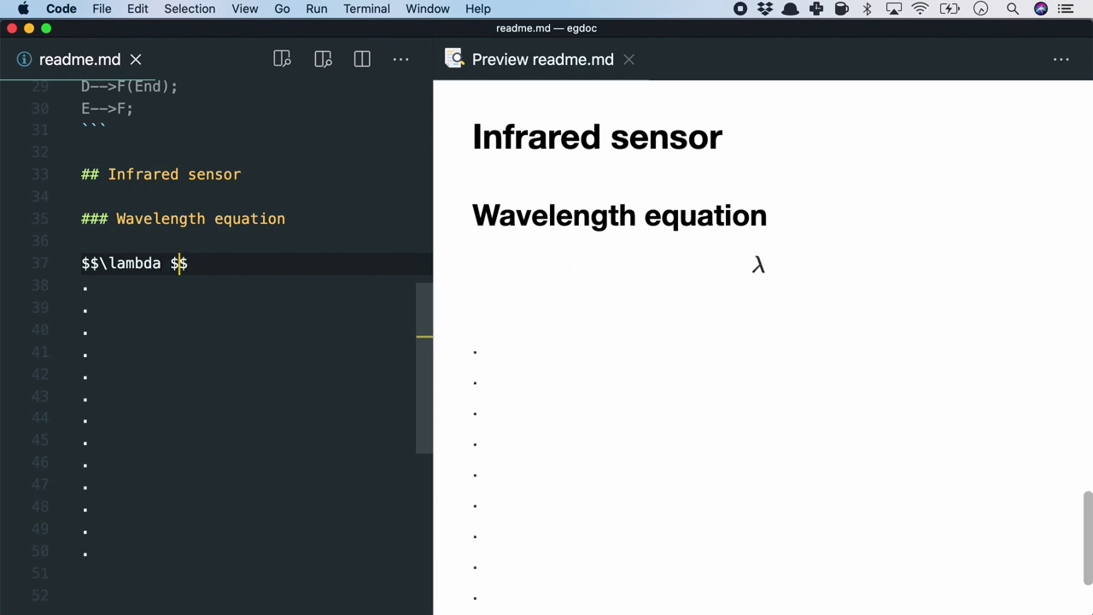
type("\frac{v}{f}")
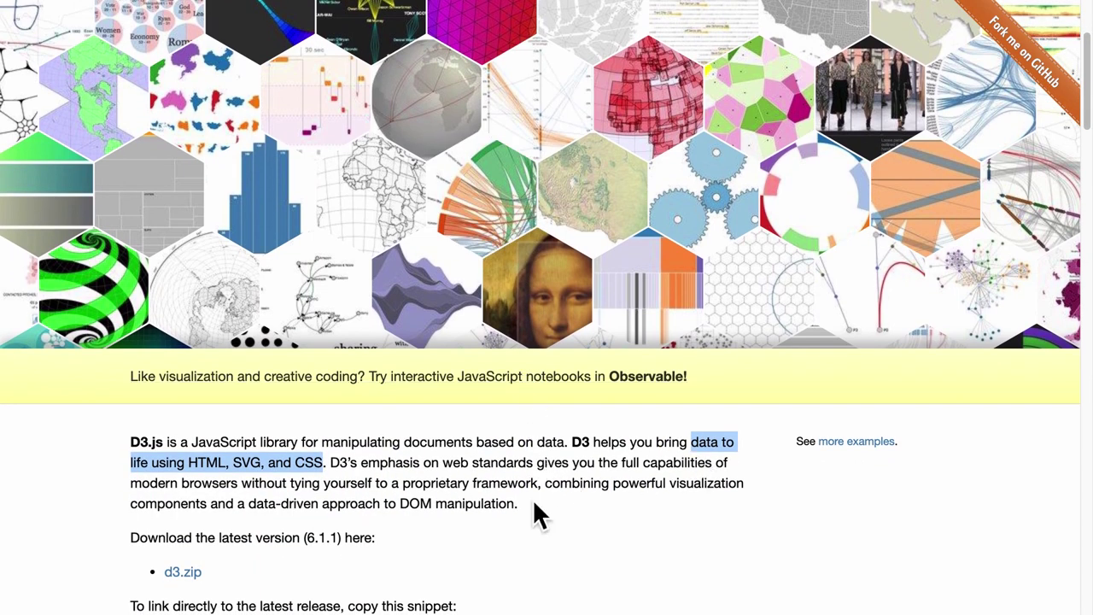
scroll(358, 485, "down", 3)
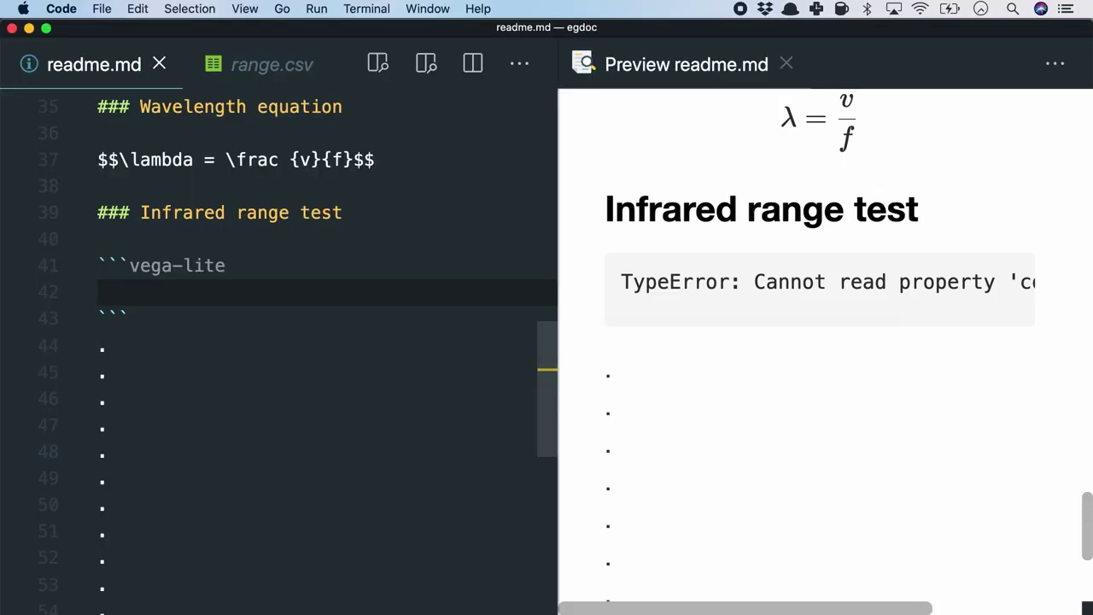
In the vega-lite block, define a chart with mark "line" and its data URL set to "range.csv".
type("{")
key("Return")
type("\"mark\": \"line\",")
key("Return")
type("\"data\": {")
key("Return")
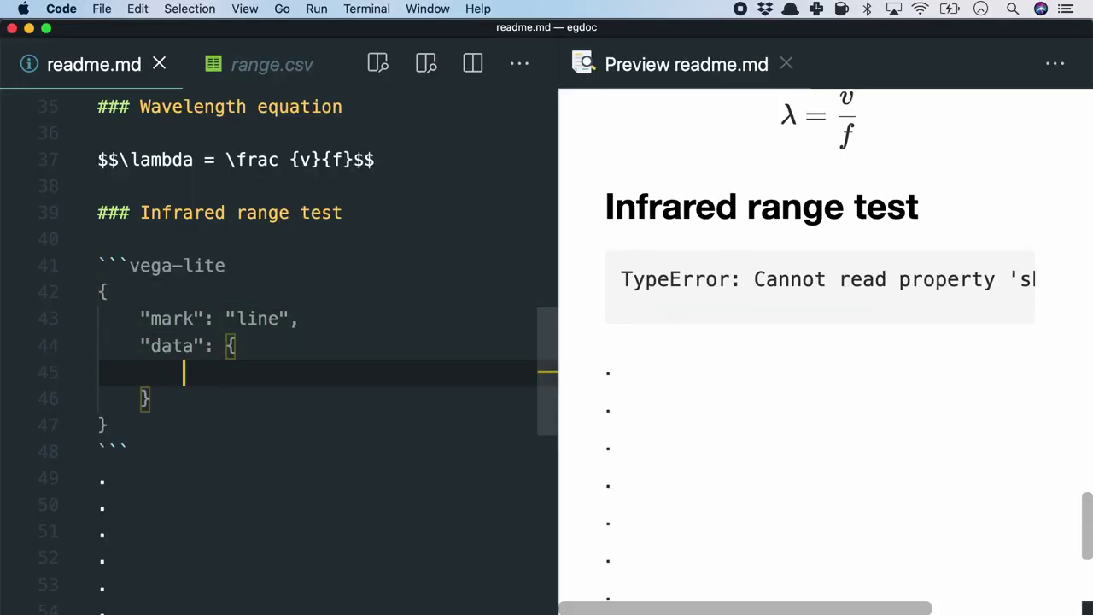
type("\"url\": \"range.csv\"")
key("Down")
Add an encoding object whose x channel uses the field "resistance(ohm)" with the quantitative type.
type(",")
key("Return")
type("\"encoding\": {")
key("Return")
type("\"x\": {")
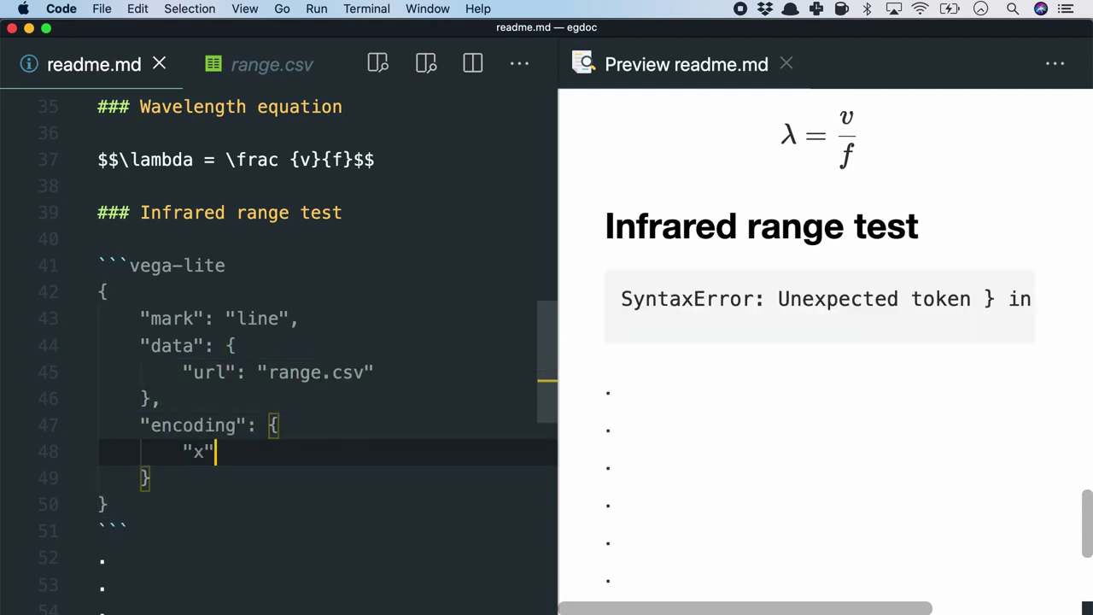
key("Return")
type("\"field\": \"resistance(ohm)\",")
key("Return")
type("\"type\": \"quantit")
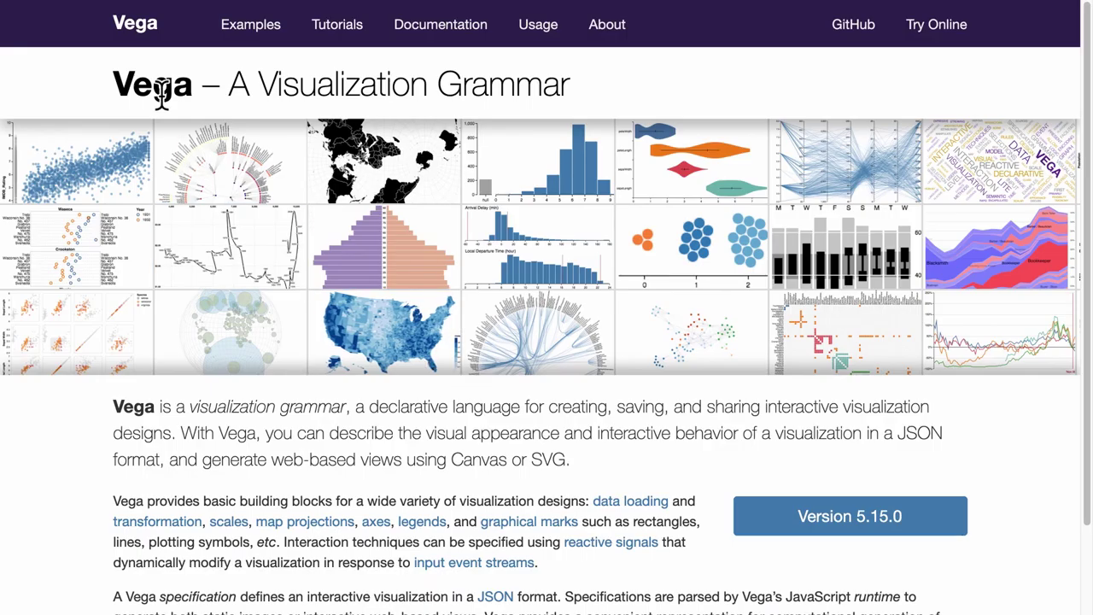
Open the About page of the Vega website and highlight the passage mentioning Prefuse, Protovis and D3.js.
triple_click(159, 92)
left_click(361, 81)
left_click(609, 26)
left_click_drag(260, 176, 587, 177)
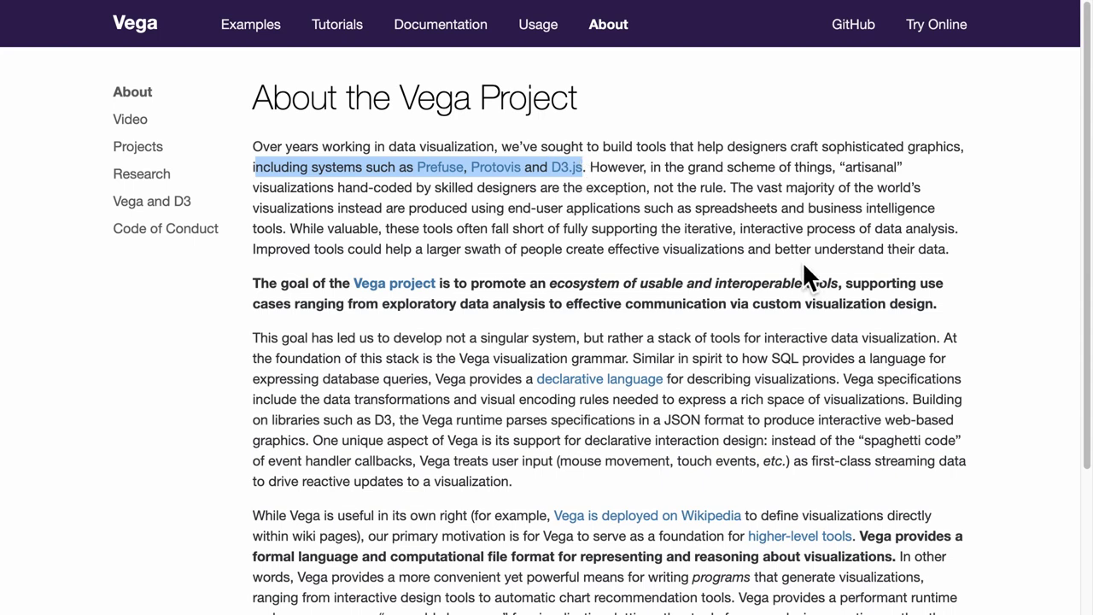
left_click(803, 236)
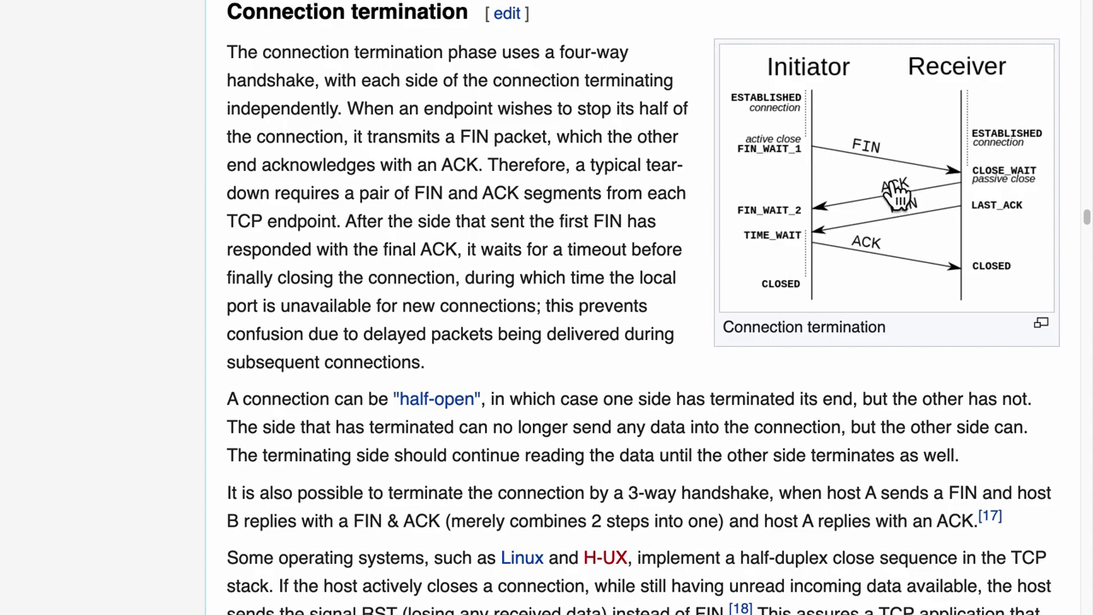
View the TCP connection termination diagram on Wikipedia and highlight the article's opening term, Transmission Control Protocol (TCP).
left_click(896, 197)
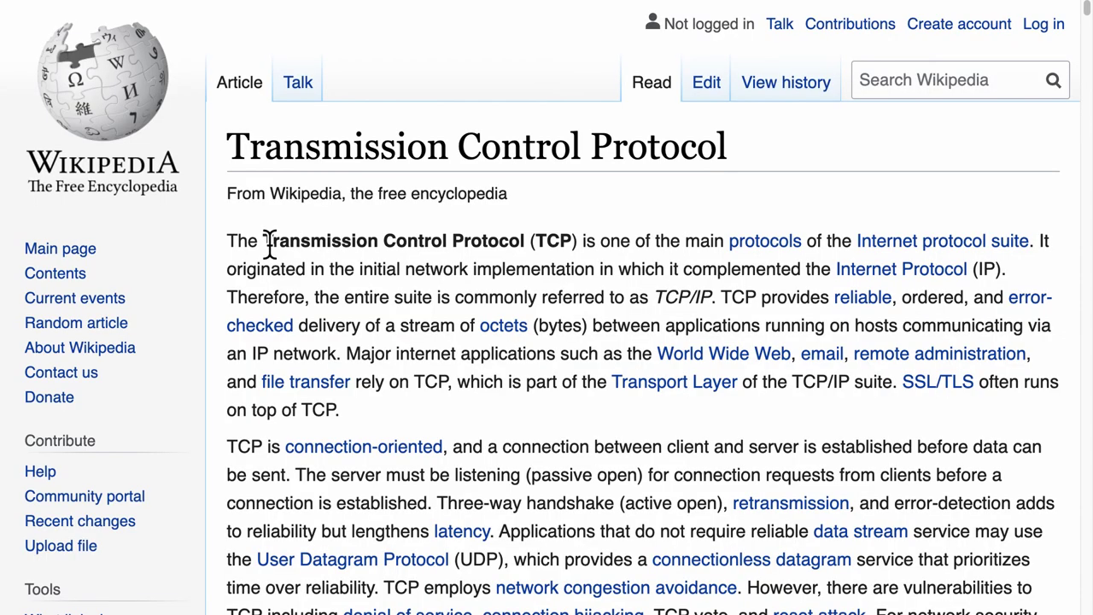
left_click_drag(263, 242, 587, 243)
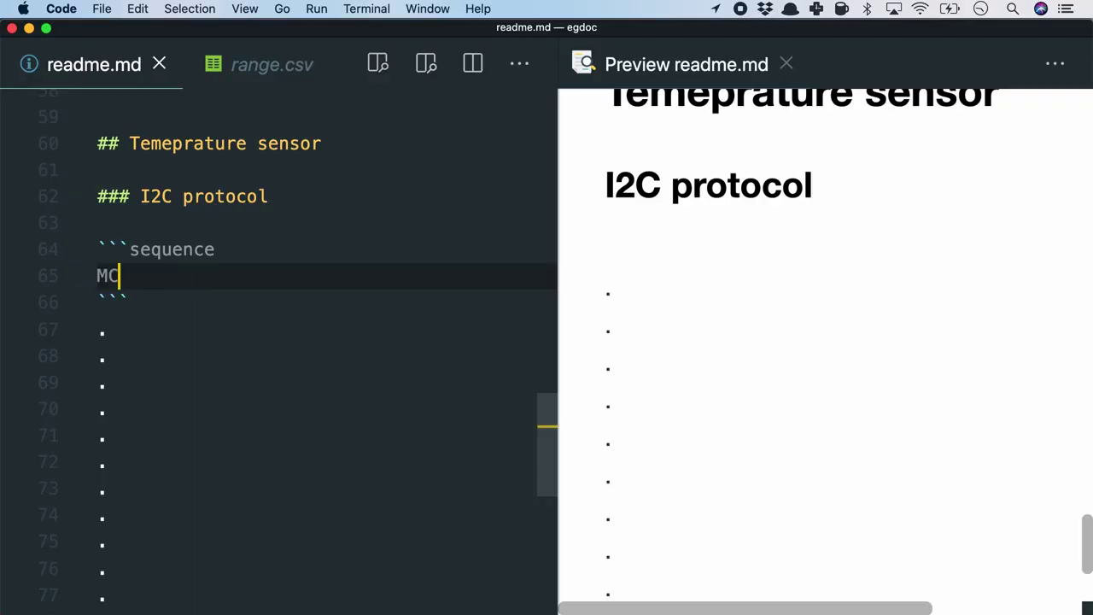
Complete the sequence block with MCU and Sensor exchanging the messages Start, Slave address, Ack, Data, Ack and Stop.
type(">")
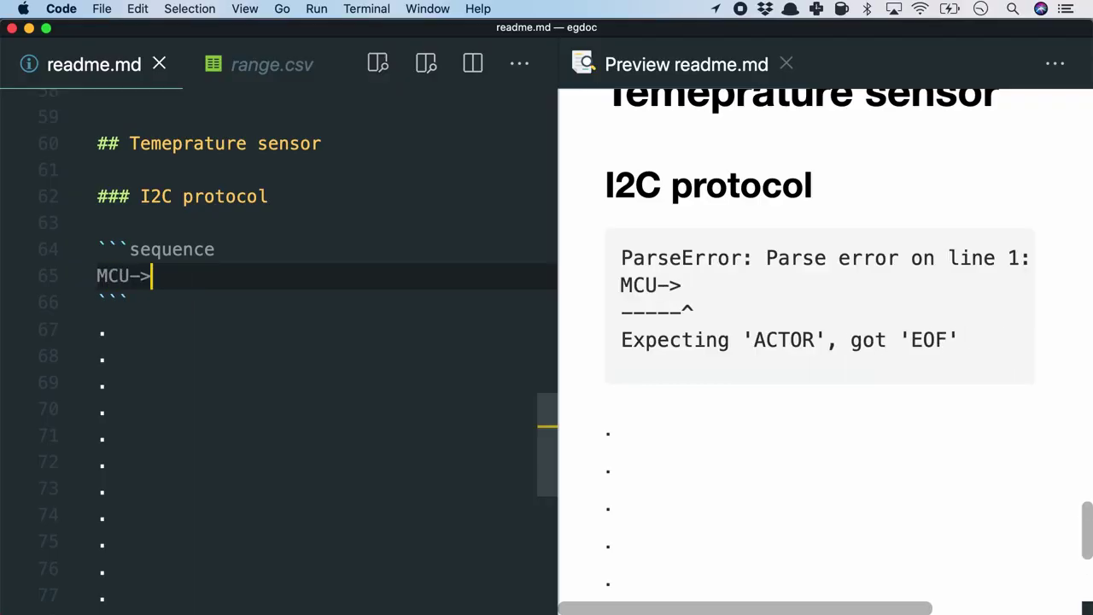
type("Sensor: Start")
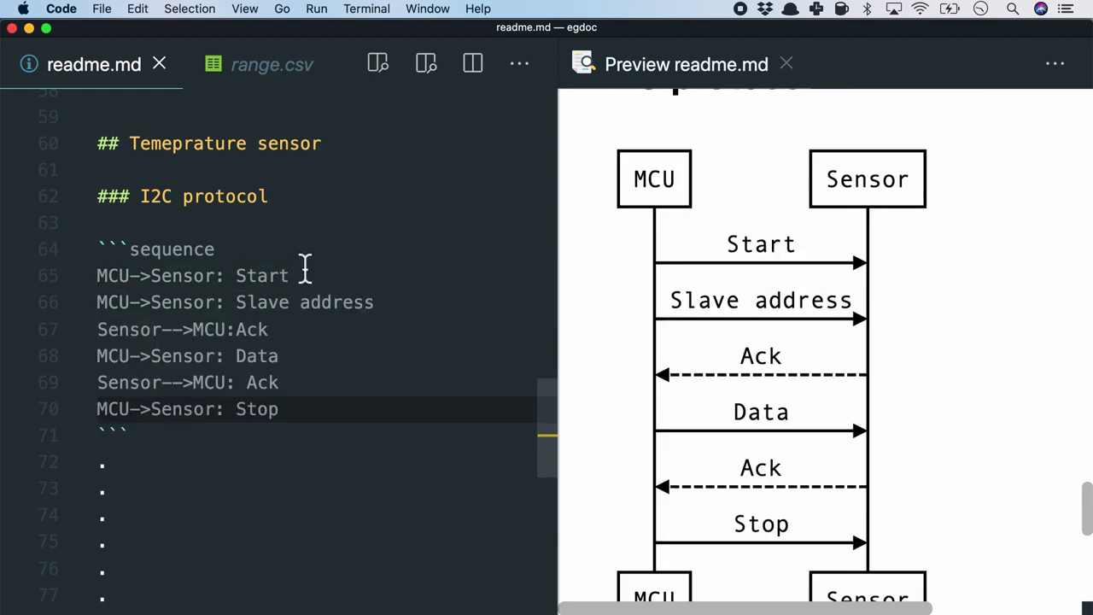
scroll(280, 359, "down", 2)
scroll(280, 359, "up", 2)
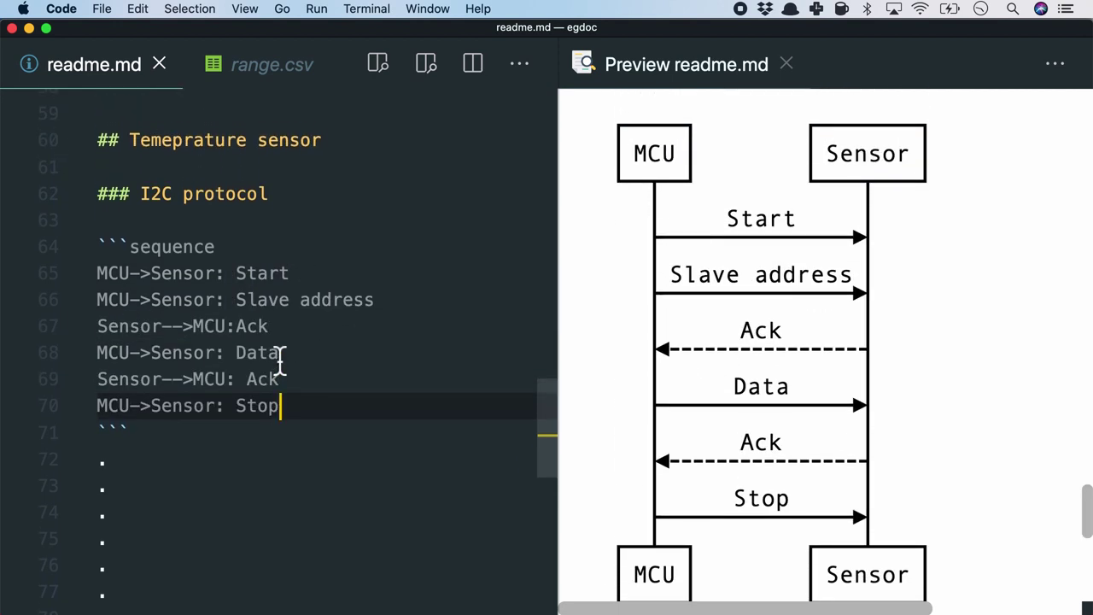
Try the theme "hand" on the I2C protocol sequence block.
type("=\"")
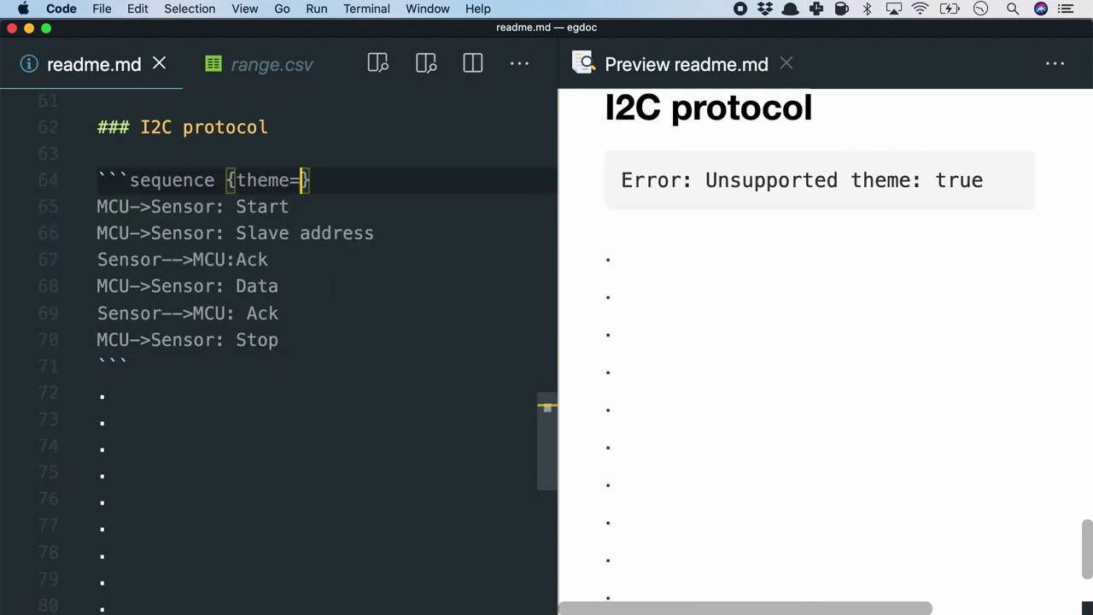
type("hand\"")
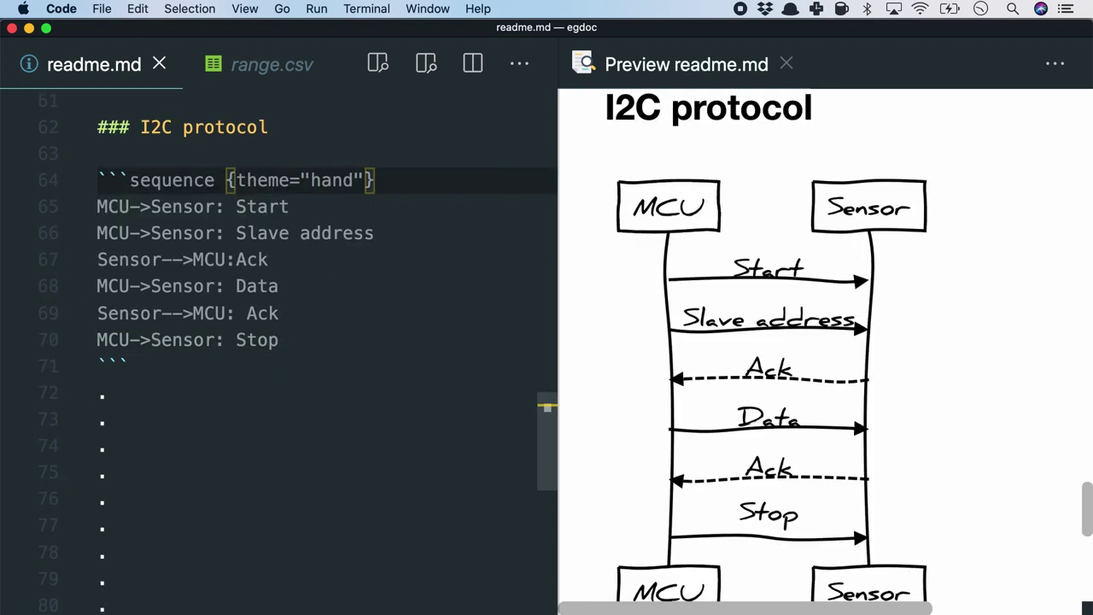
scroll(654, 386, "down", 1)
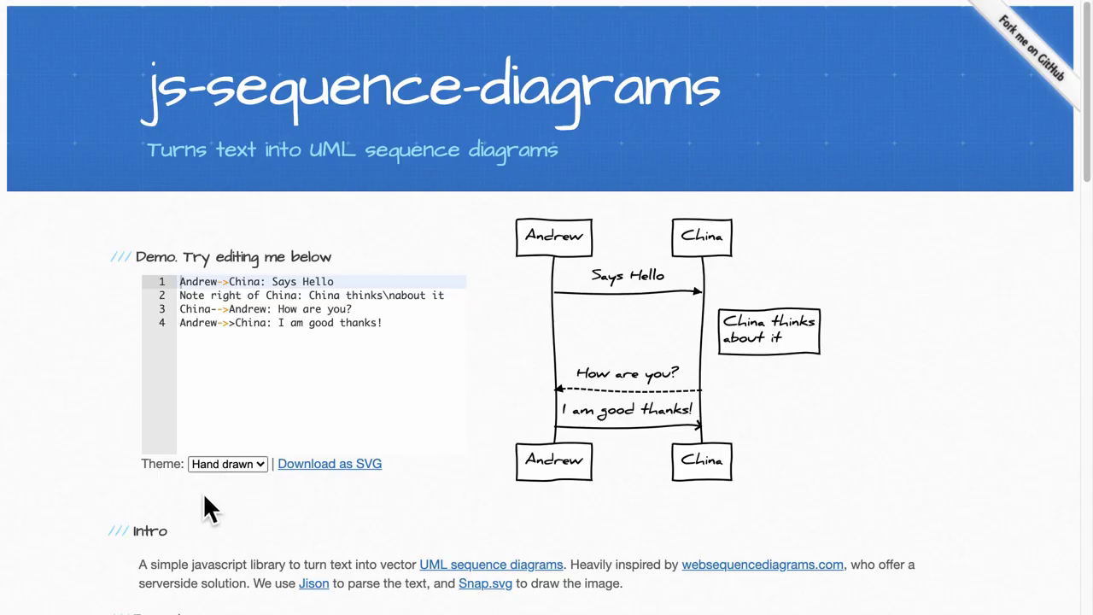
On the js-sequence-diagrams demo page, compare the Simple theme with the Hand drawn theme.
left_click(231, 464)
left_click(238, 452)
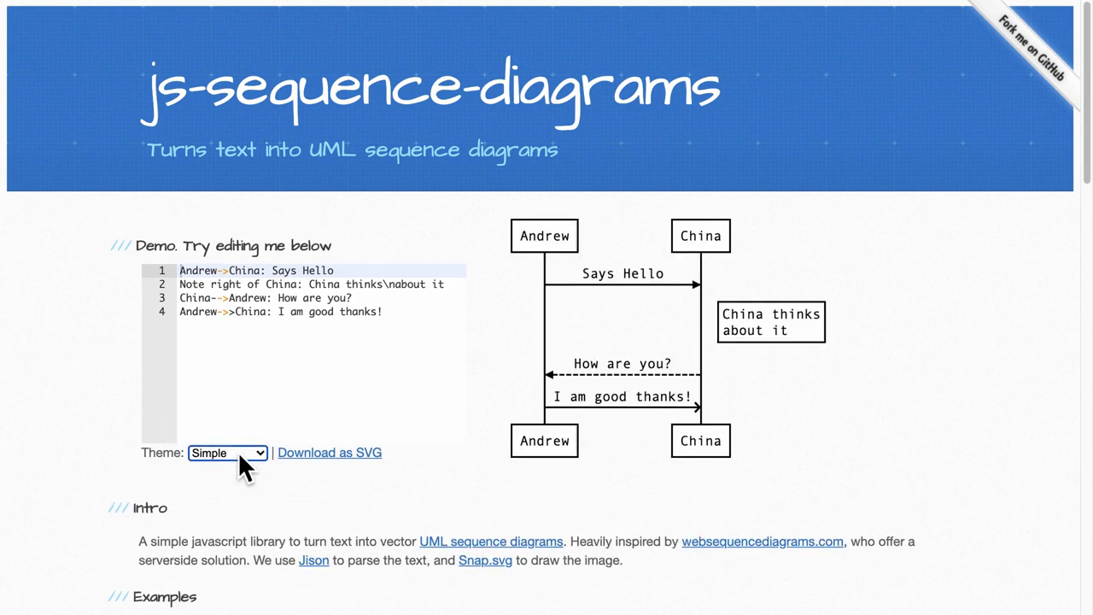
left_click(241, 454)
left_click(242, 468)
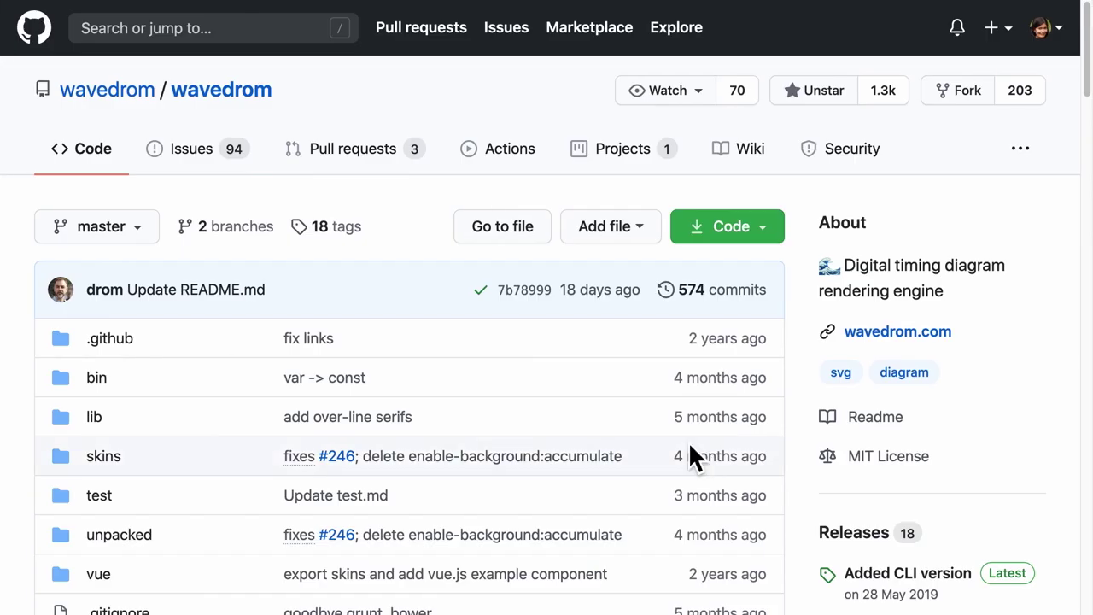
On the WaveDrom GitHub repository, read the README introduction and highlight the phrase "Open Source online digital timing diagram".
scroll(690, 446, "down", 8)
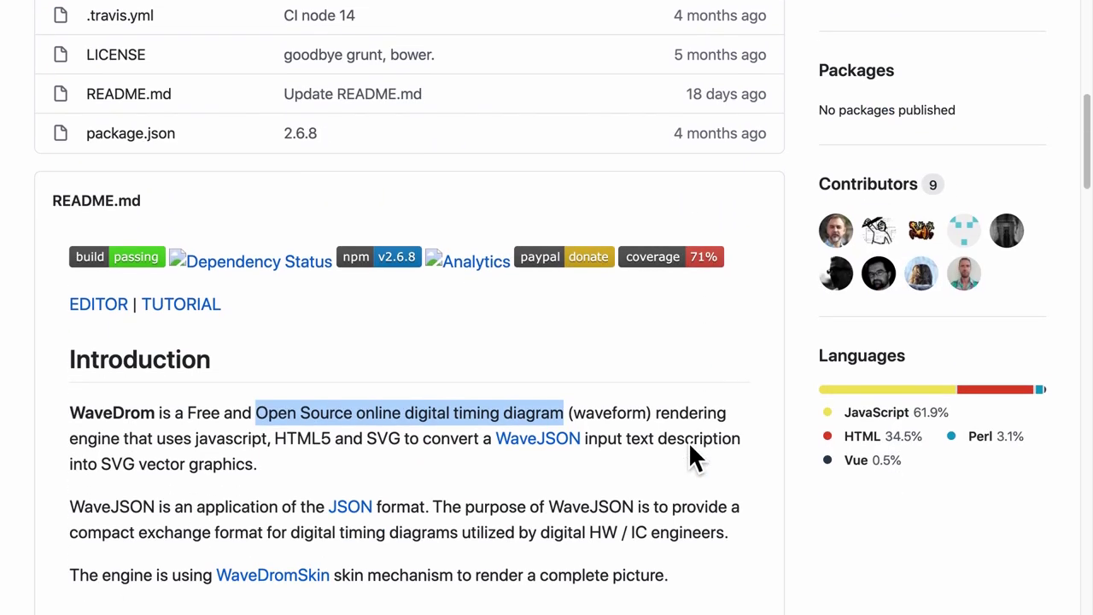
scroll(690, 454, "down", 4)
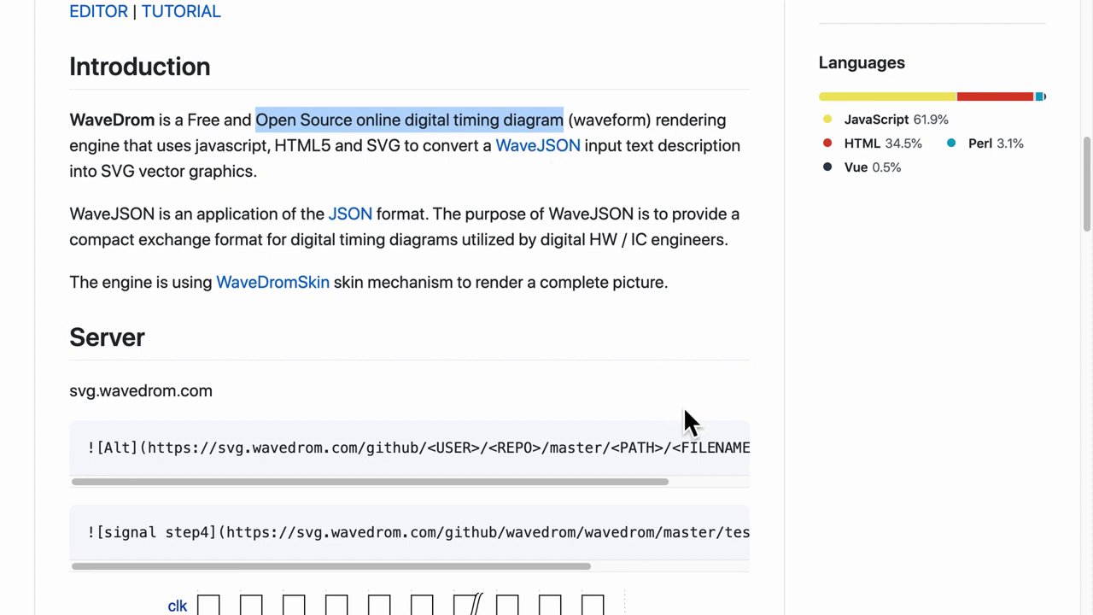
scroll(686, 411, "down", 3)
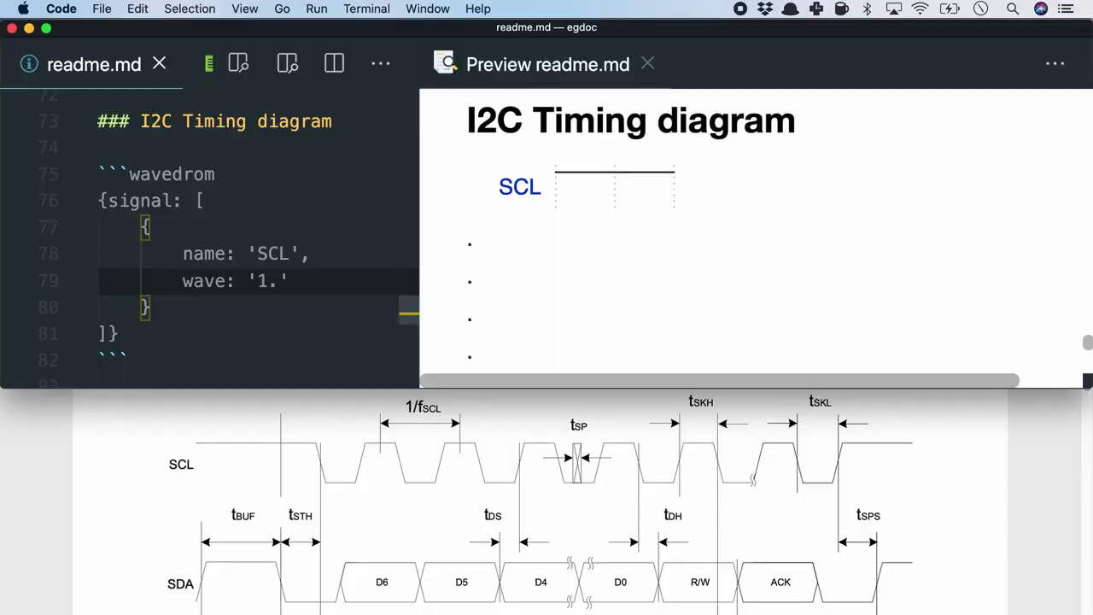
Complete the wavedrom signals with SCL wave '1.01010101010101' and SDA wave '103.4.5.6.7.8.01', labelling SDA data D6, D5, D4, D0, R/W and ACK.
type("01010")
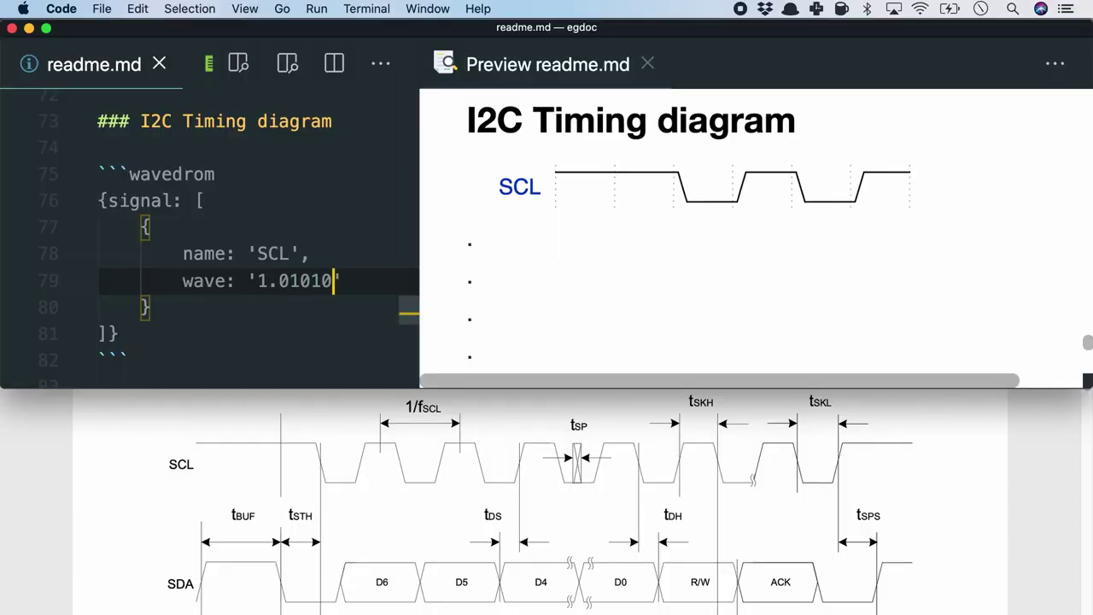
type("101010101")
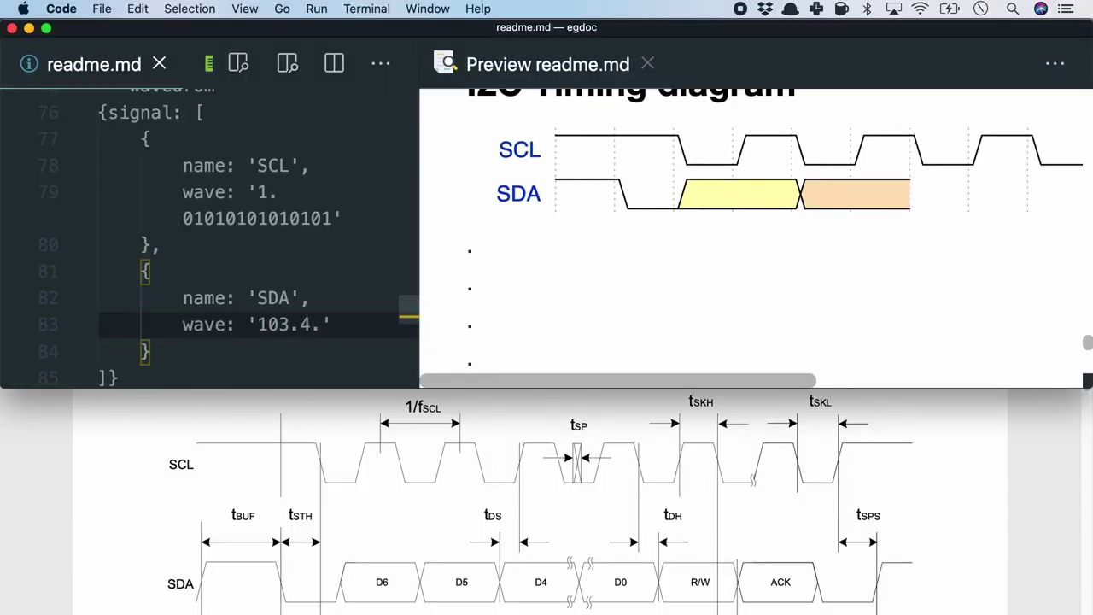
type("6.7.8.01")
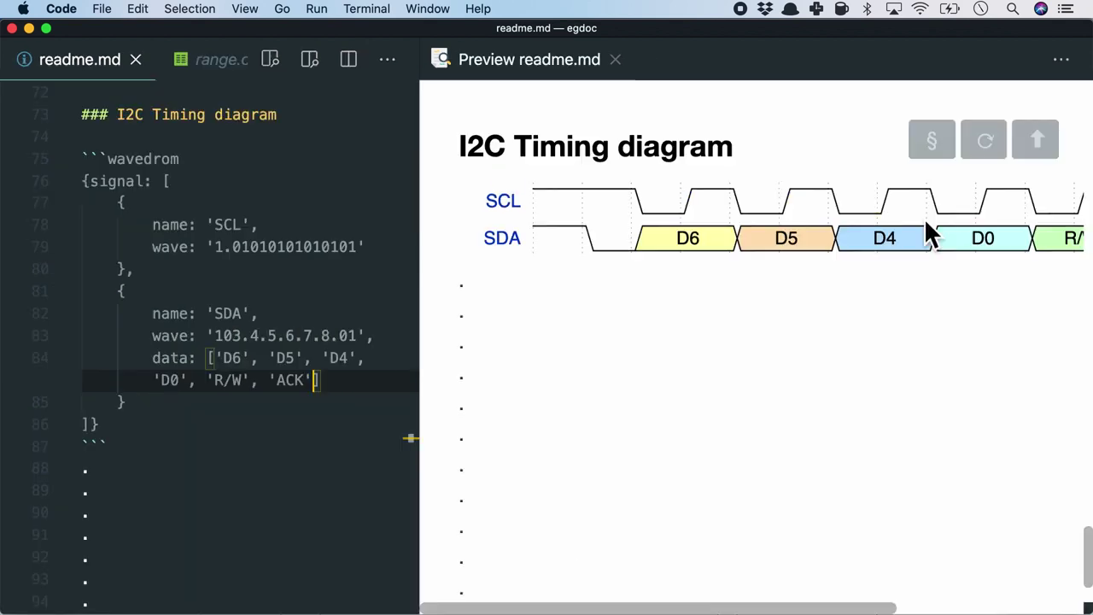
scroll(927, 222, "right", 3)
scroll(926, 222, "right", 2)
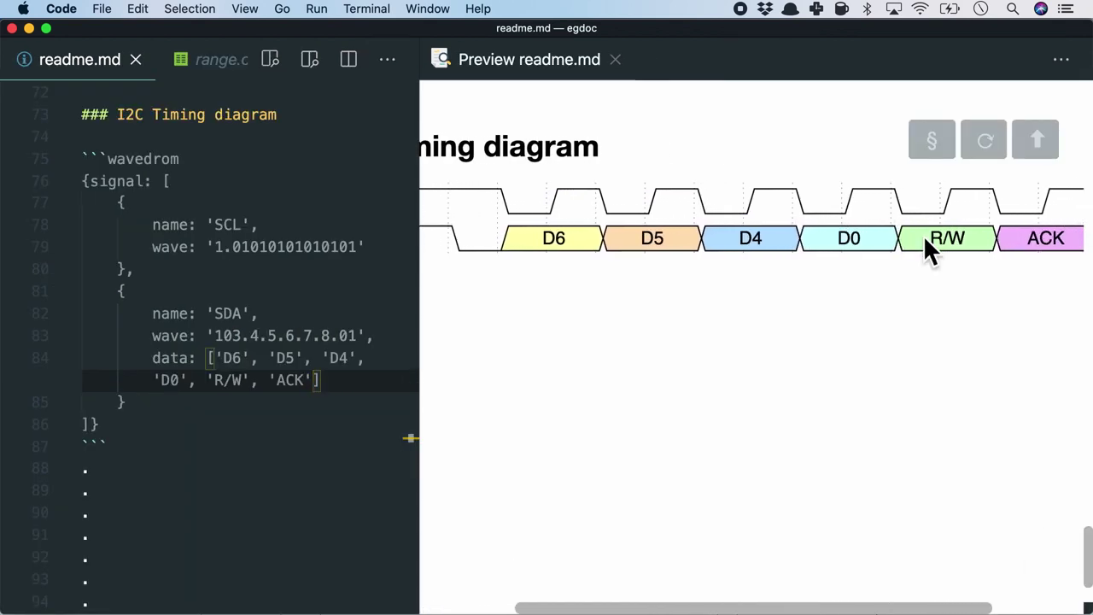
scroll(938, 399, "right", 5)
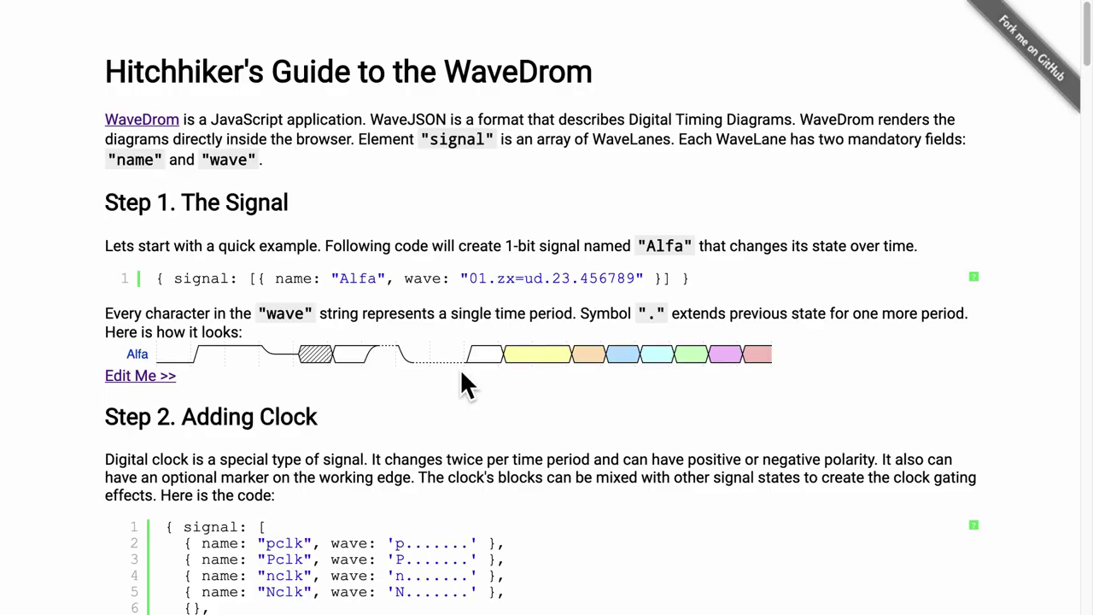
Read the Hitchhiker's Guide to the WaveDrom, covering the signal and clock examples in Steps 1 and 2.
scroll(461, 376, "down", 4)
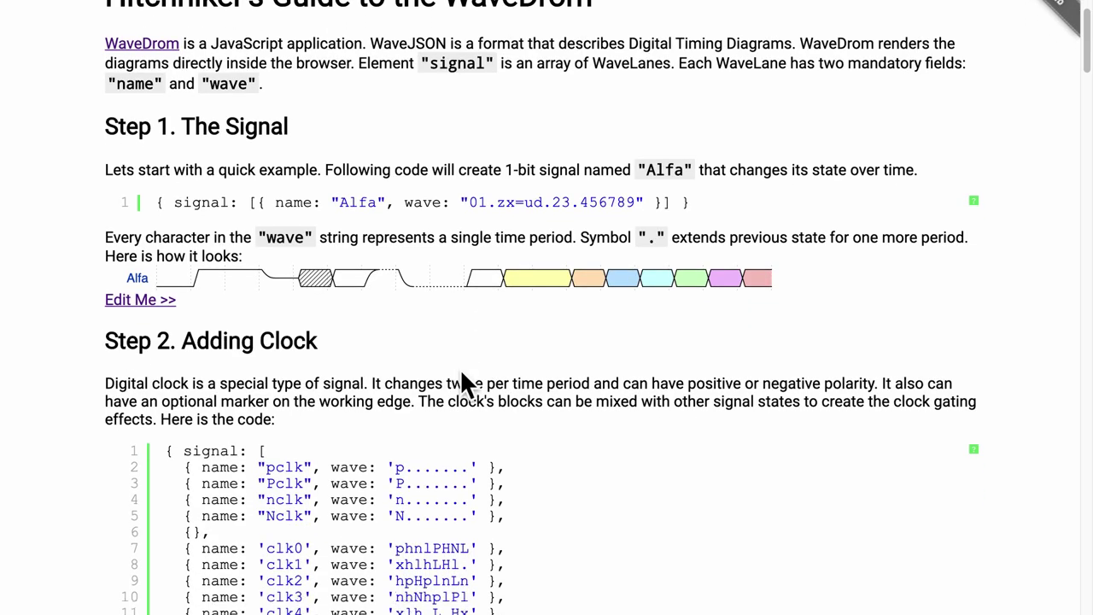
scroll(461, 373, "down", 3)
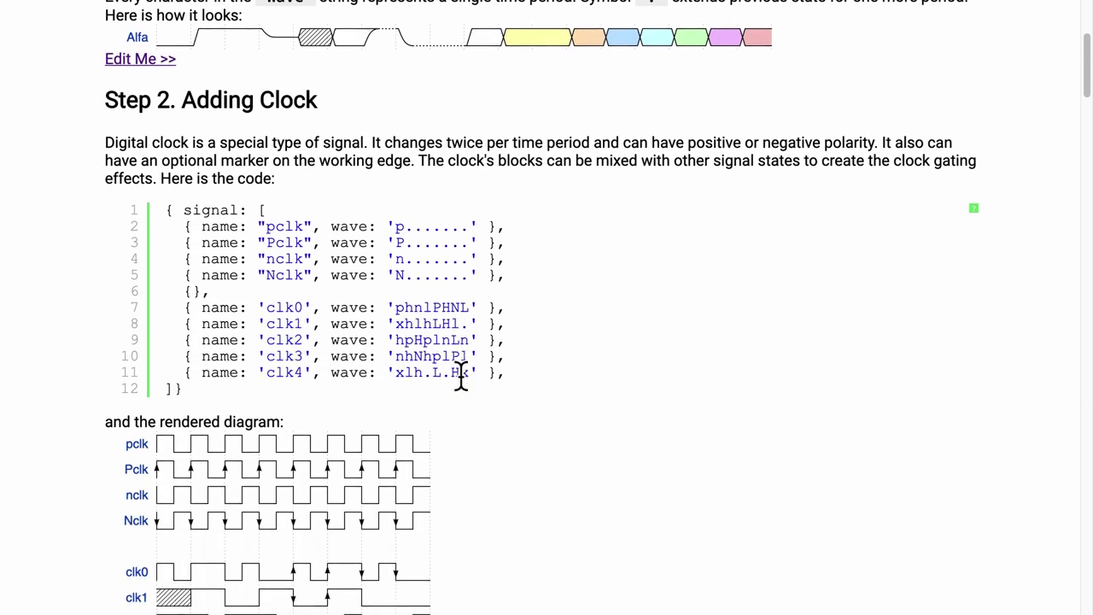
scroll(461, 376, "down", 3)
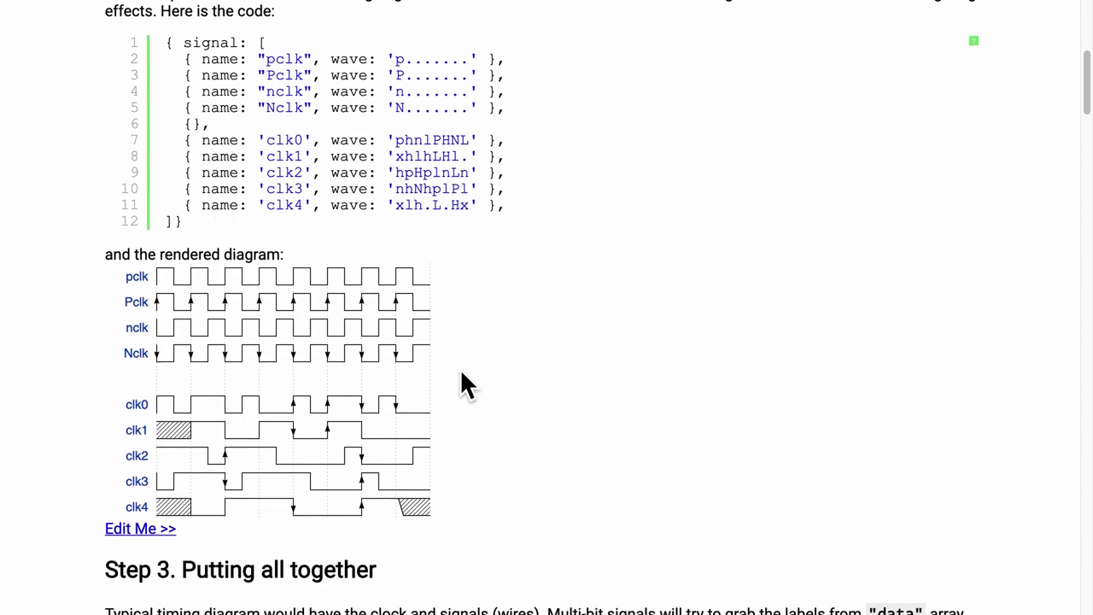
scroll(461, 376, "down", 3)
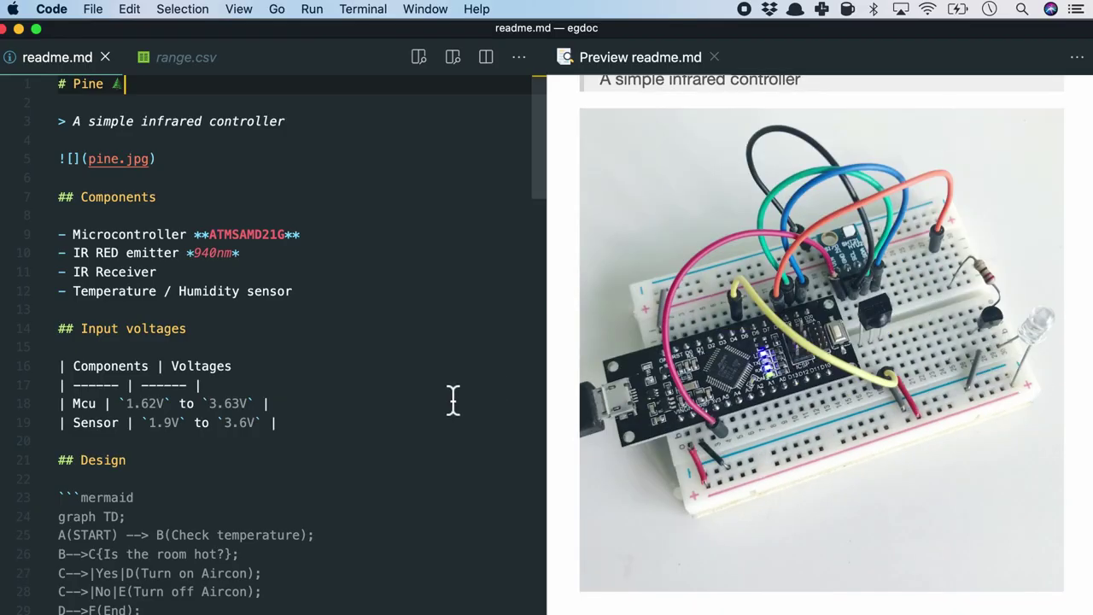
Insert a table of contents between the pine.jpg image and the Components heading with Markdown Preview Enhanced: Create TOC.
scroll(452, 400, "down", 5)
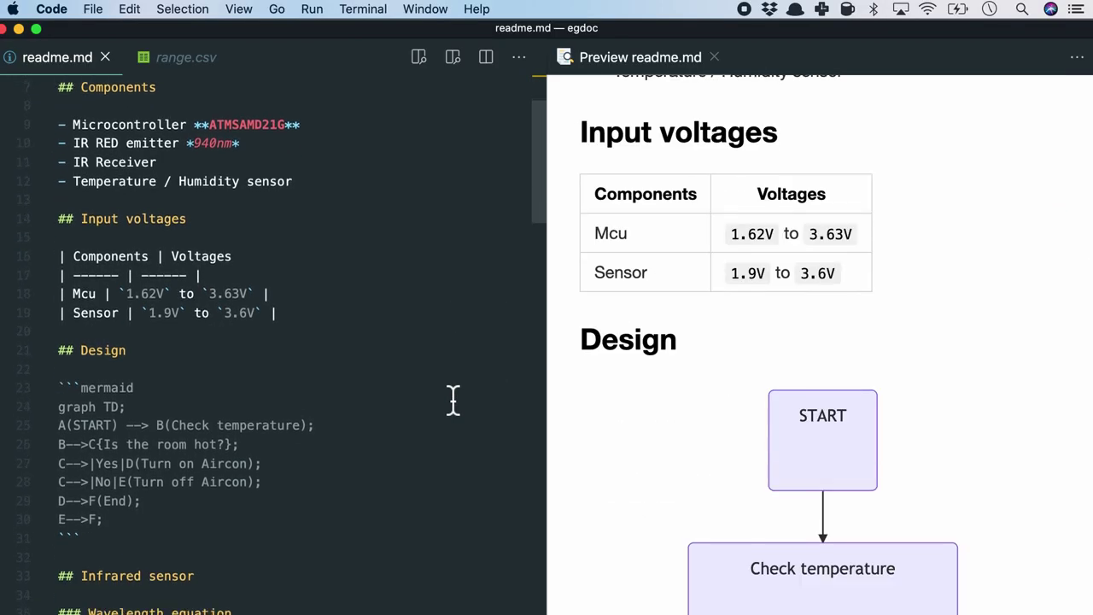
scroll(452, 400, "down", 10)
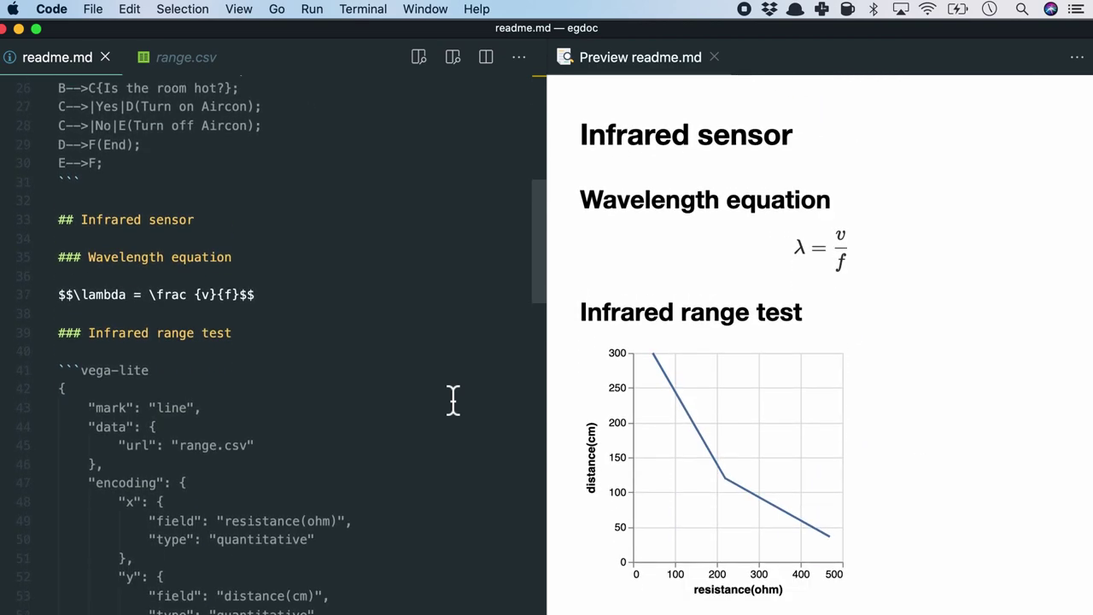
scroll(452, 399, "down", 10)
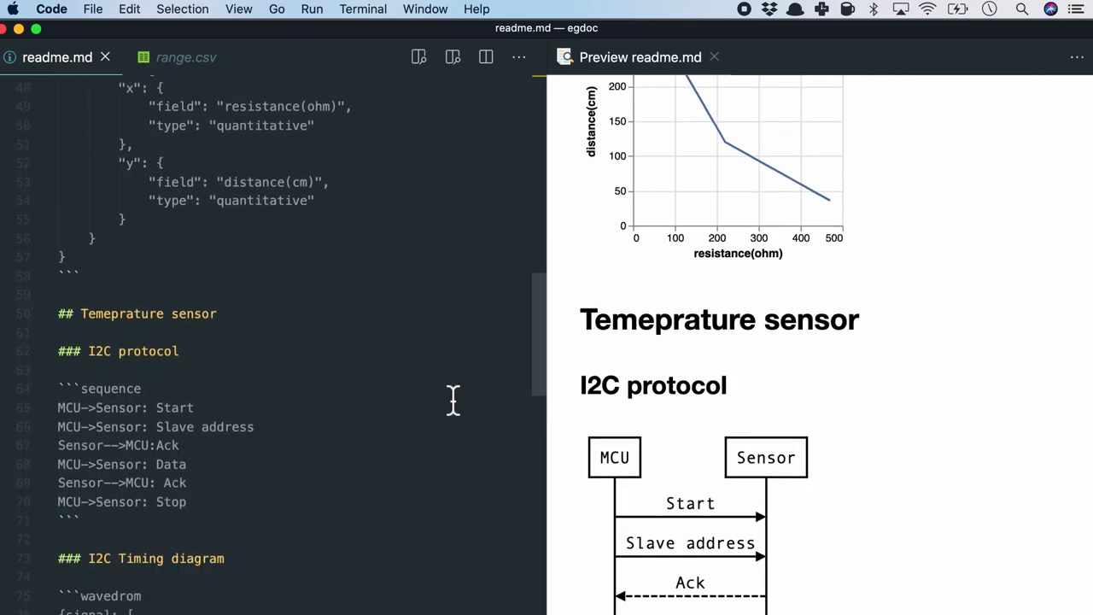
scroll(453, 399, "up", 20)
left_click(134, 203)
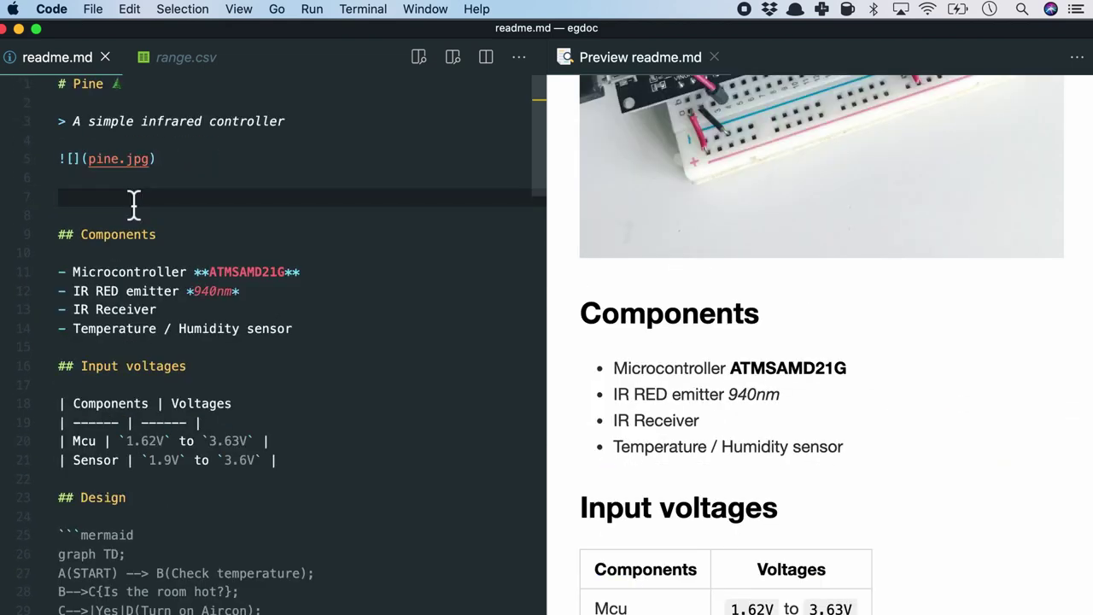
key("cmd+shift+p")
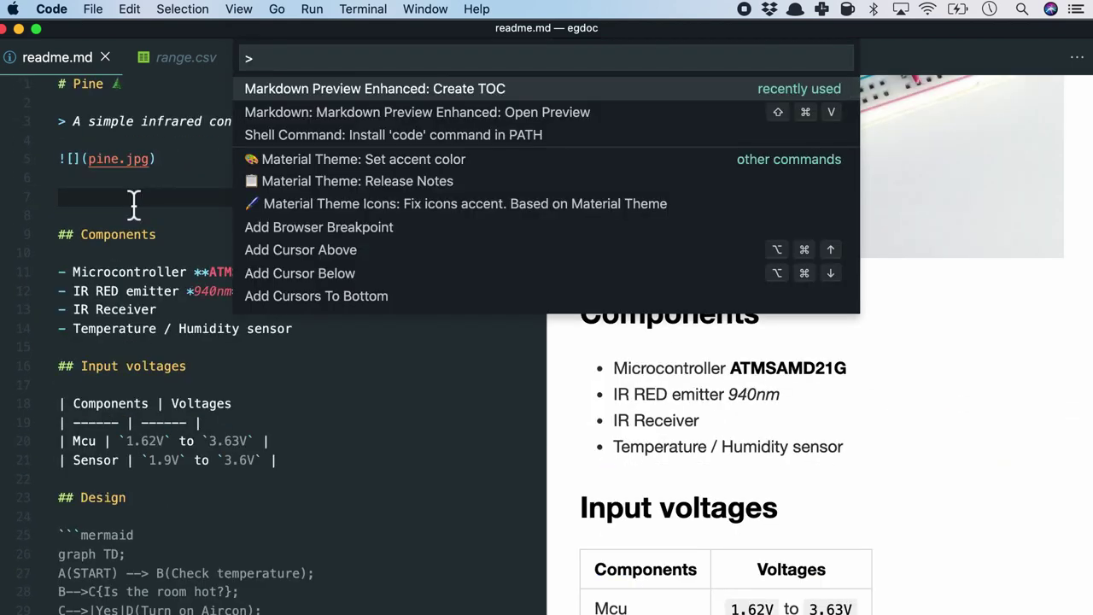
type("TOC")
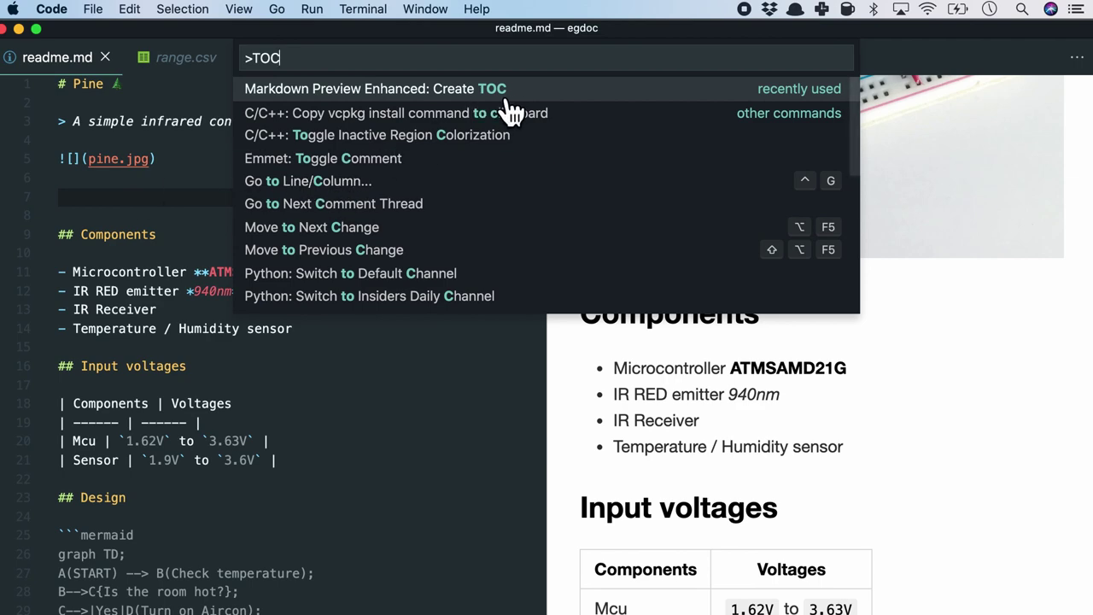
key("Return")
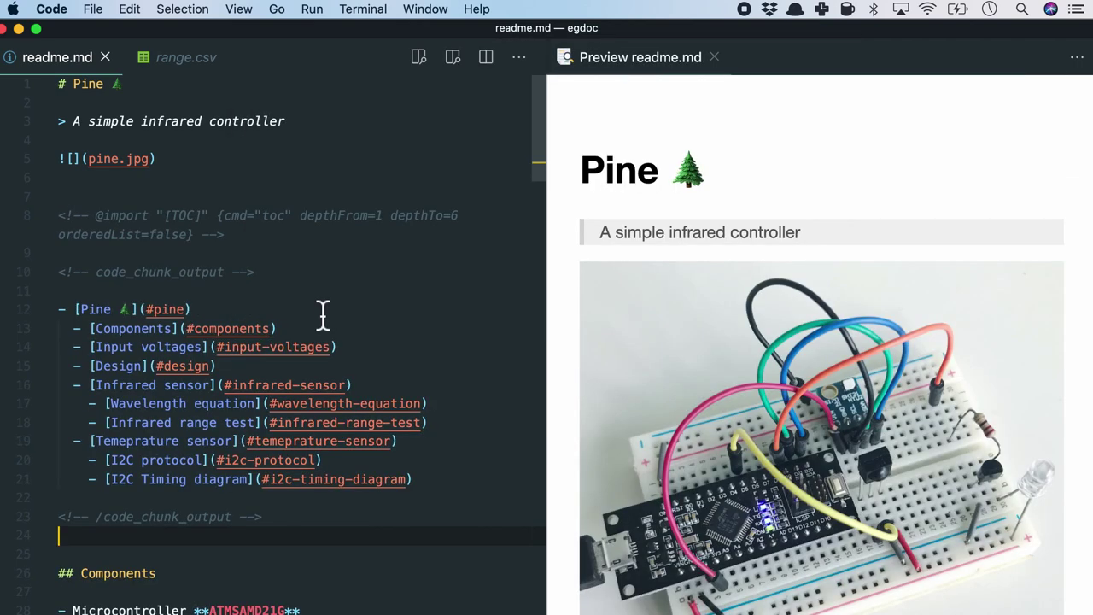
scroll(341, 333, "down", 3)
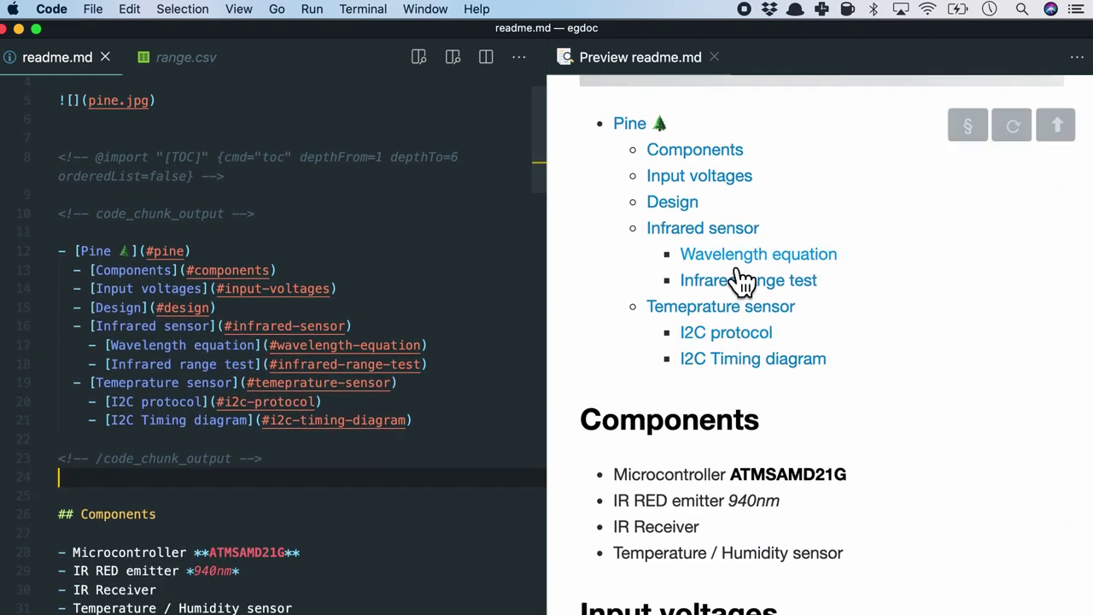
Export the readme preview as a cdn hosted HTML file.
scroll(706, 286, "down", 3)
right_click(707, 286)
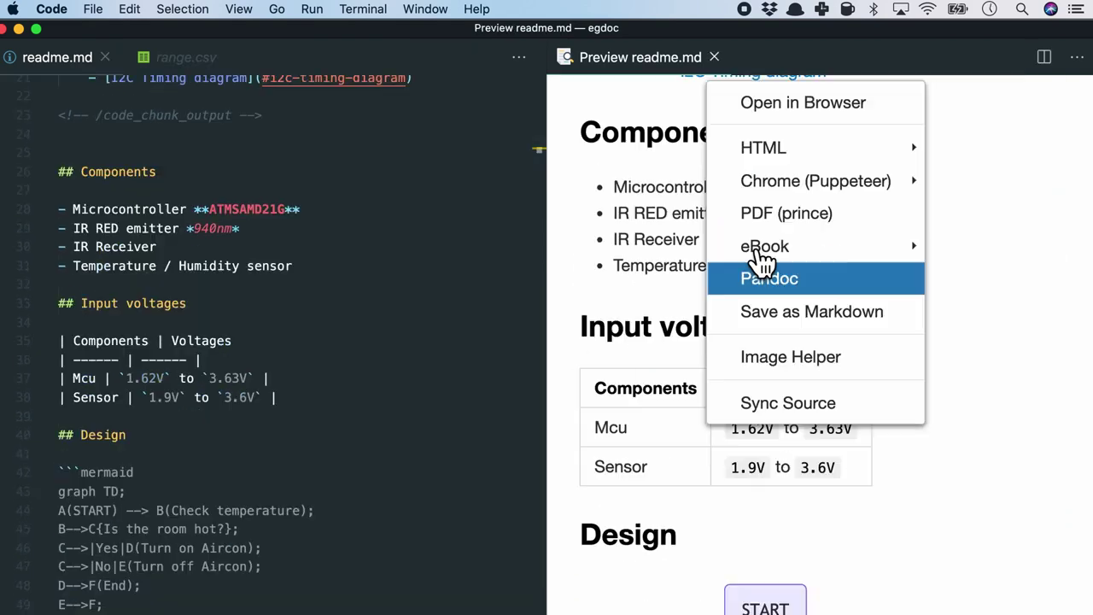
mouse_move(794, 167)
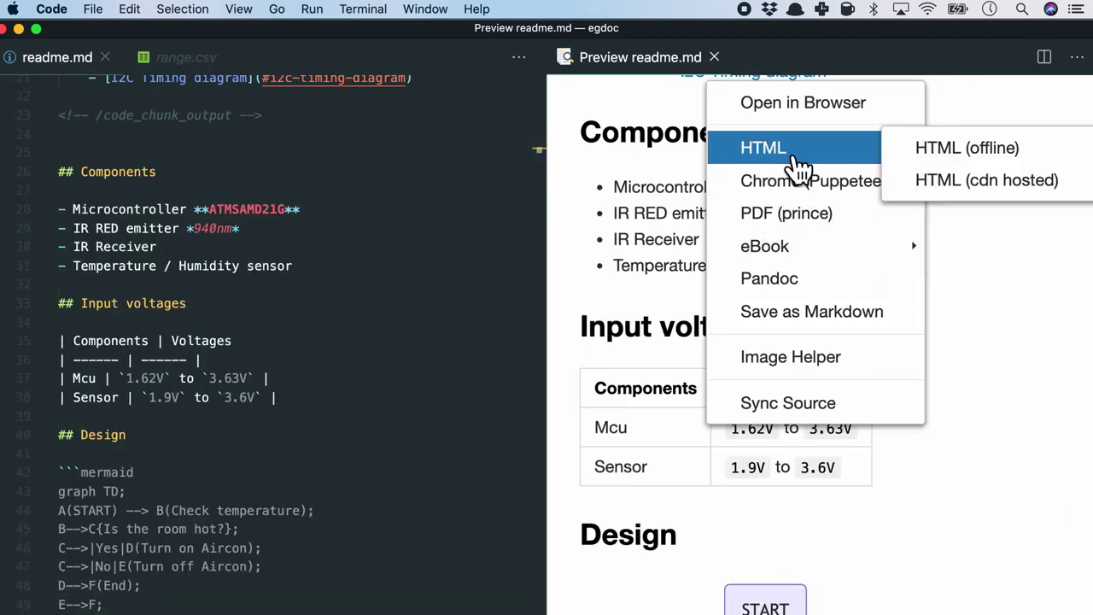
left_click(964, 189)
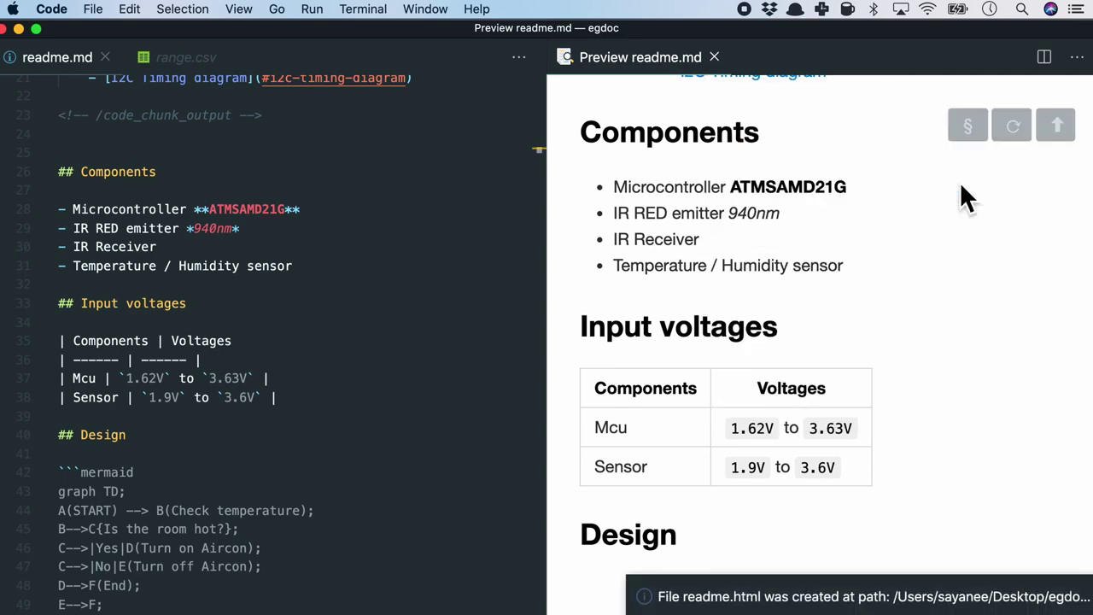
Rename the exported readme.html file to index.html in the project folder.
key("super+b")
right_click(94, 133)
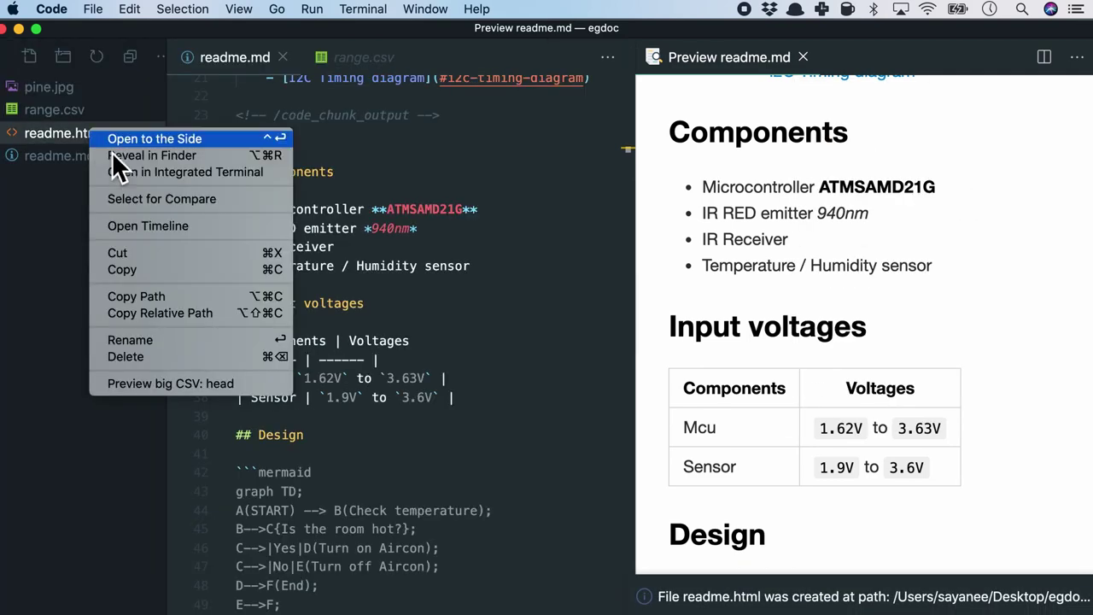
left_click(160, 340)
type("index.html")
key("Return")
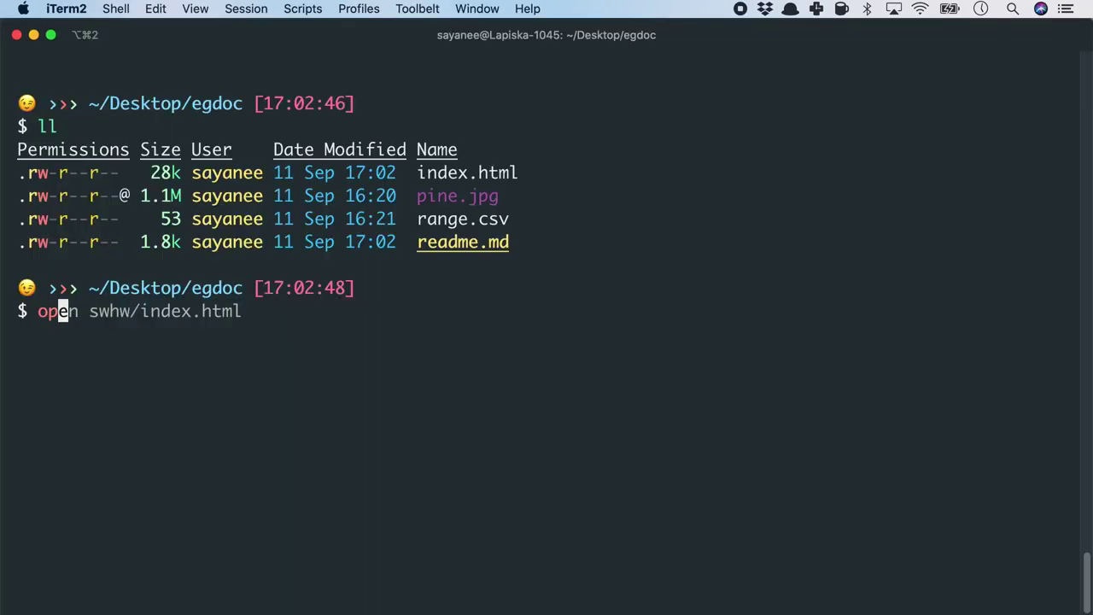
Switch to iTerm2 and edit the suggested open command to open index.html from the egdoc folder.
key("Right")
key("Right")
key("Right")
key("Delete")
key("Delete")
key("Delete")
key("Delete")
key("Delete")
key("Right")
key("Right")
key("End")
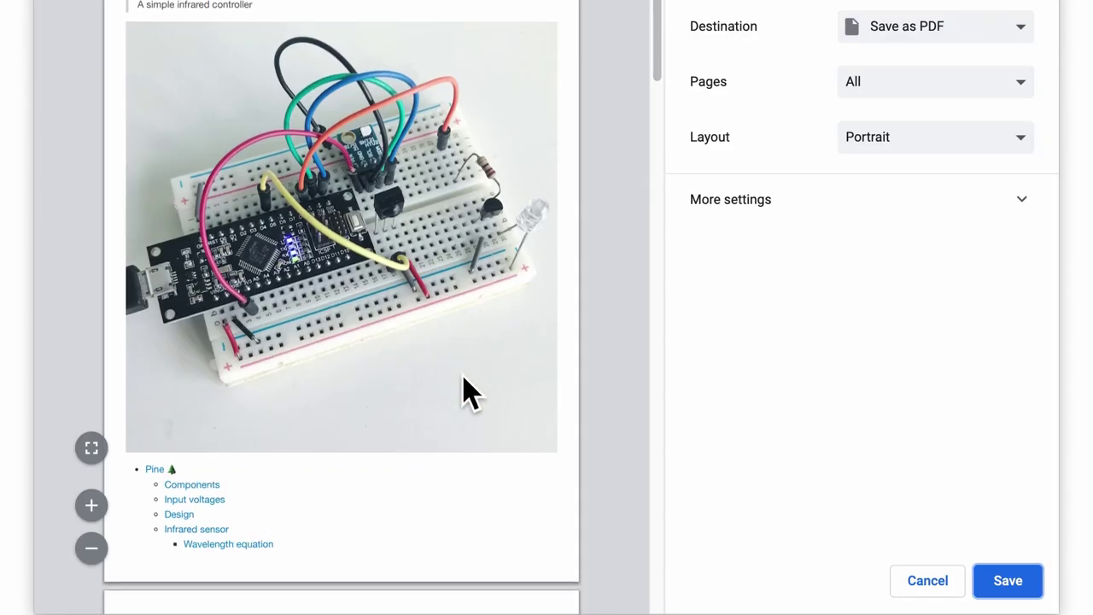
Review the pages of the readme in the print preview set to Save as PDF.
scroll(466, 393, "down", 6)
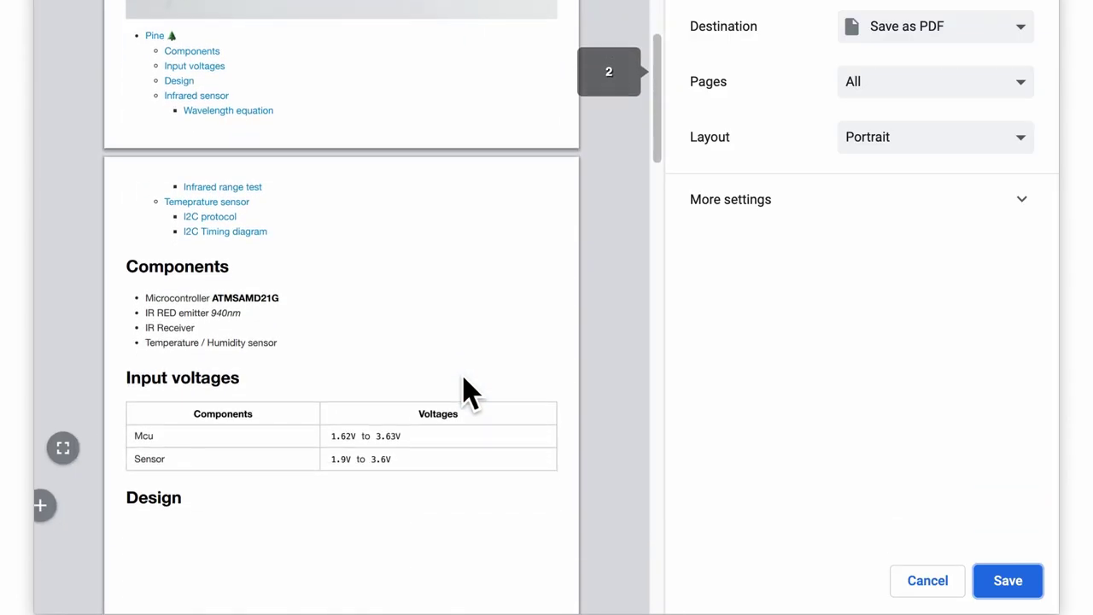
scroll(466, 391, "down", 5)
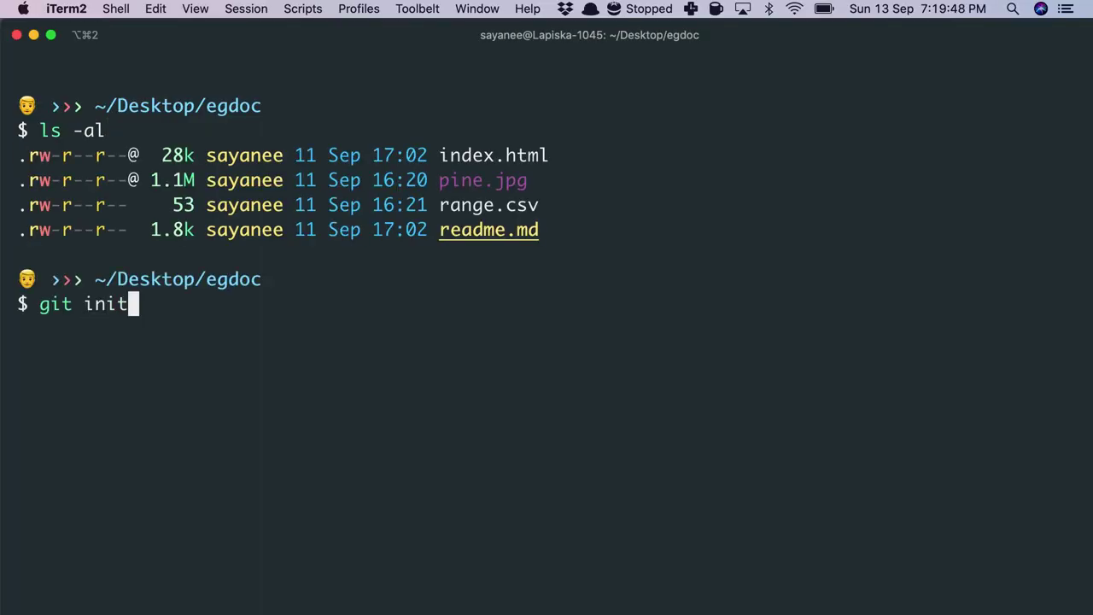
Initialise a Git repository in the egdoc folder, stage all files and commit them with the message "initial commit".
key("Return")
type("git add .")
key("Return")
type("git commit -m \"initial commit")
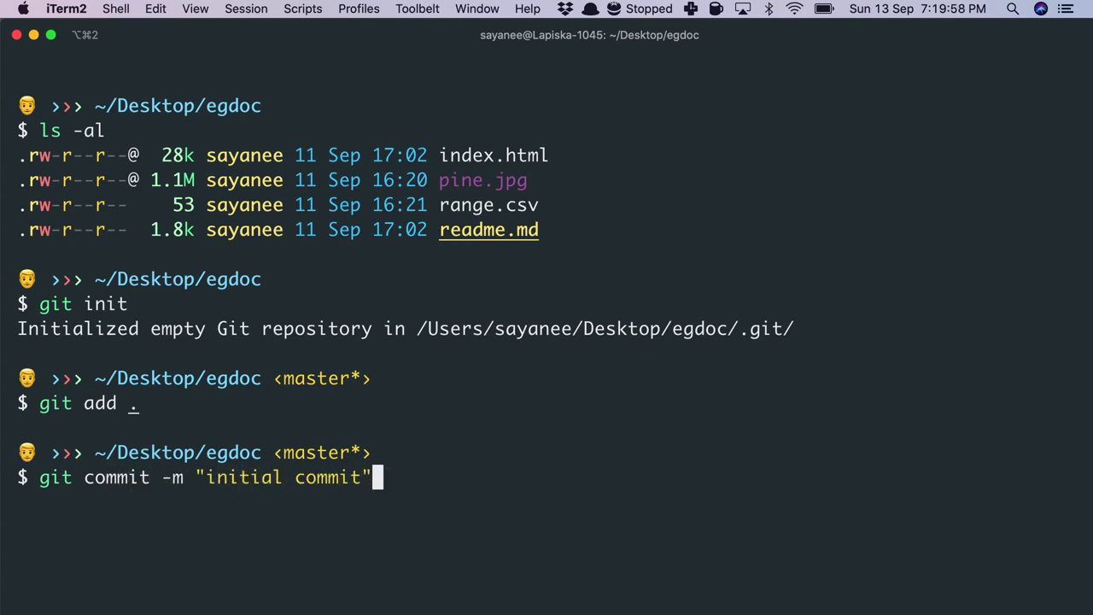
key("Return")
Create a public GitHub repository named egdoc with the description "example documentation".
left_click_drag(439, 353, 555, 358)
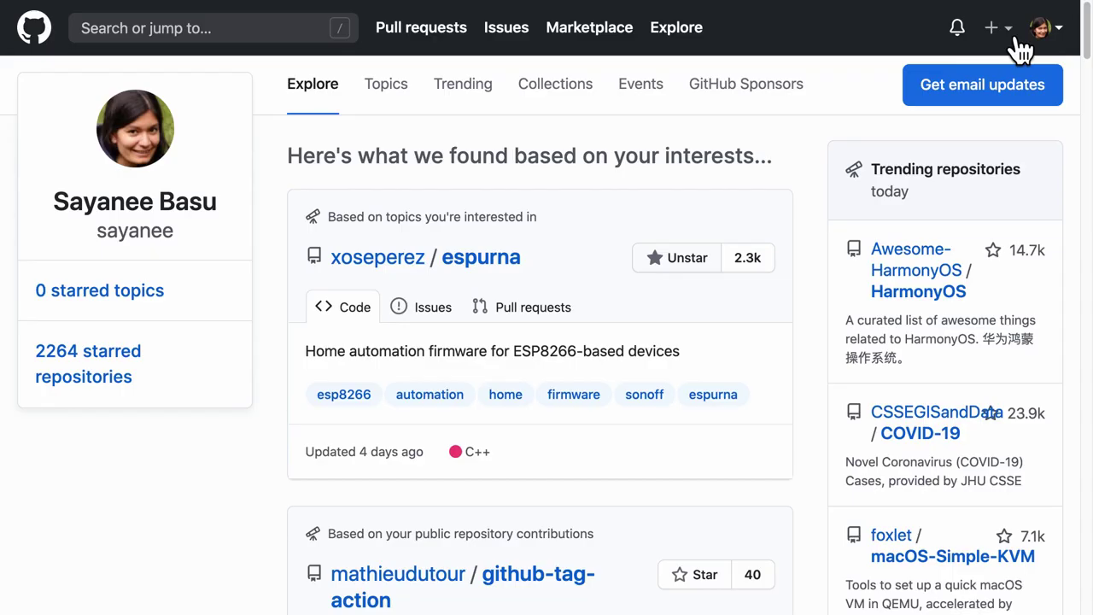
left_click(1001, 29)
left_click(981, 93)
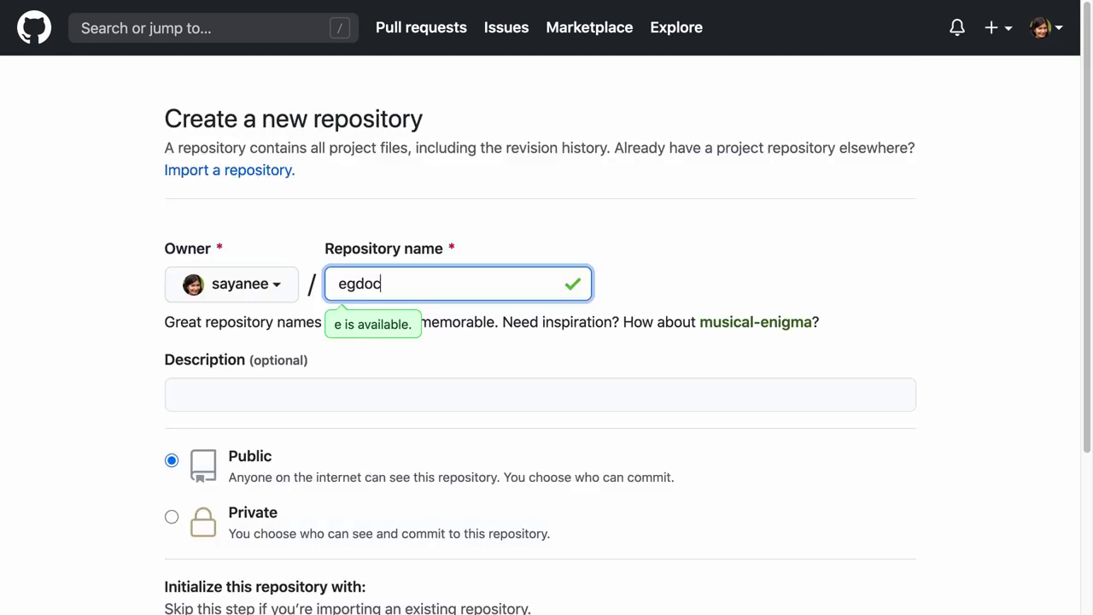
left_click(539, 394)
type("example dc")
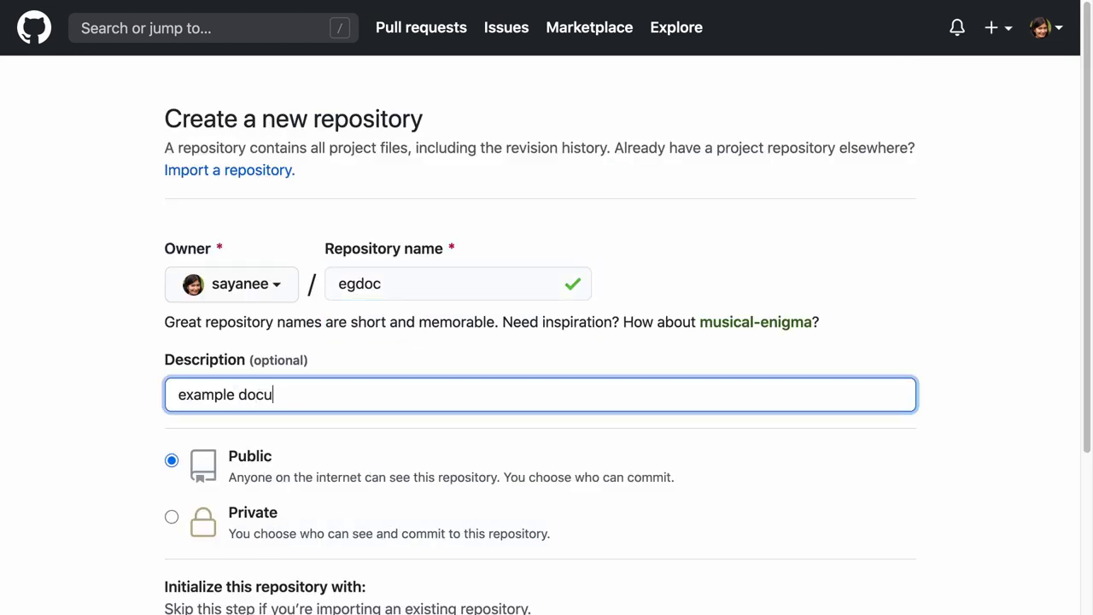
type("cumentation")
scroll(627, 456, "down", 5)
left_click(304, 511)
Switch to iTerm2, set the egdoc GitHub repository as the origin remote and push the master branch to it.
type("origin mas")
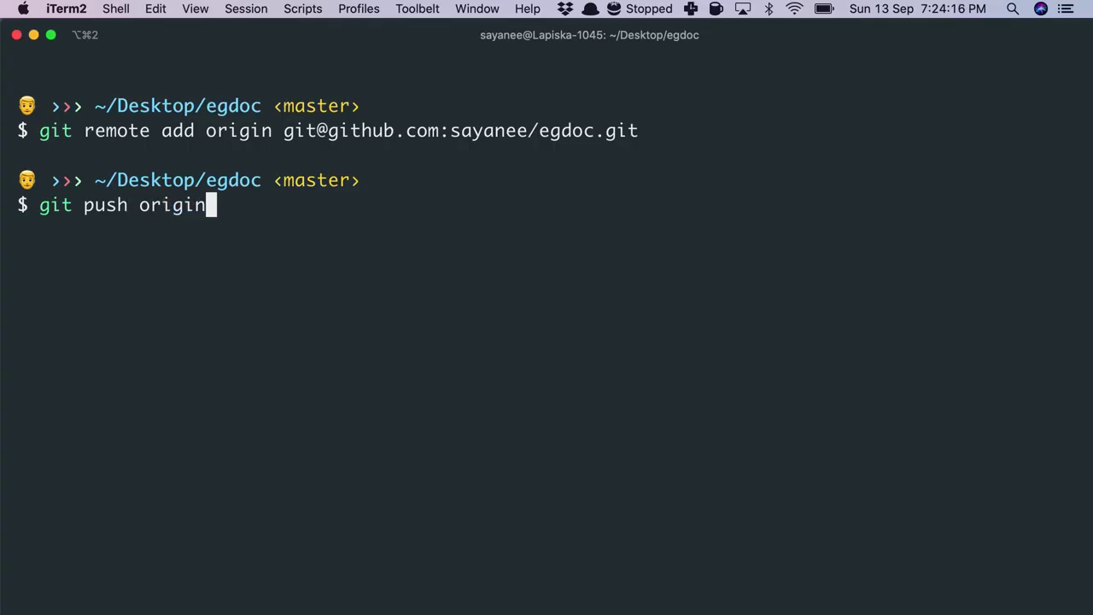
type("ter")
key("Return")
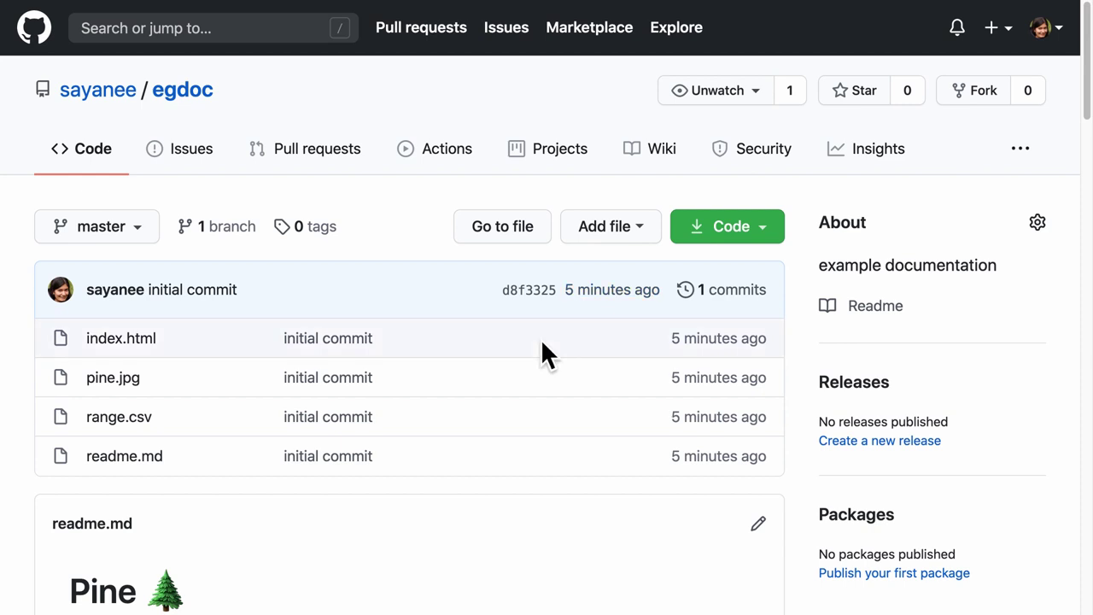
Enable GitHub Pages in the egdoc repository's settings, using the master branch and the / (root) folder as source.
scroll(543, 345, "down", 4)
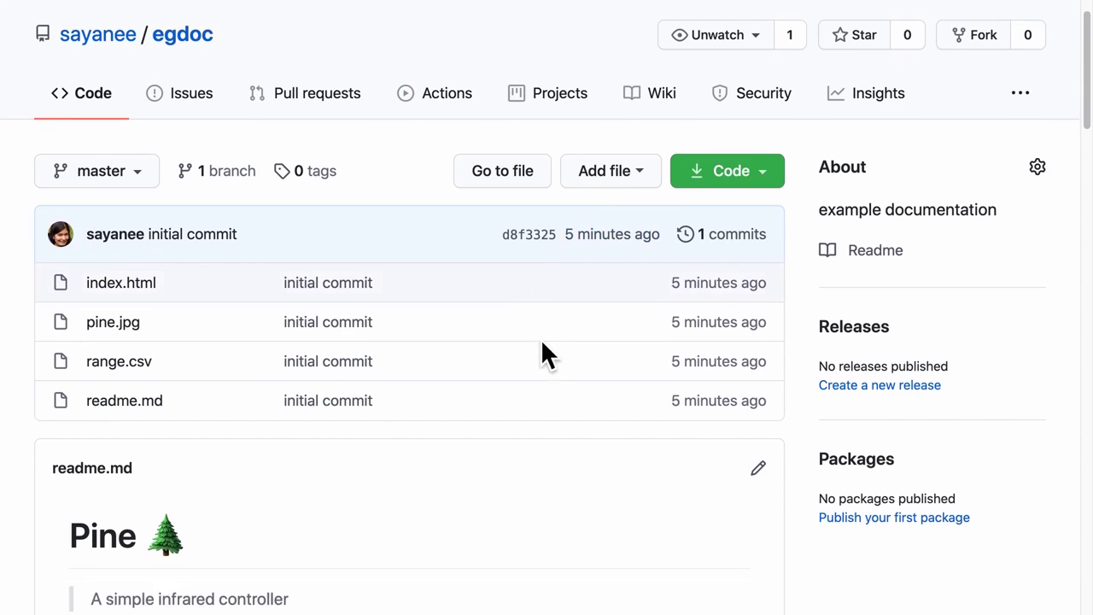
scroll(544, 345, "up", 3)
scroll(543, 345, "up", 1)
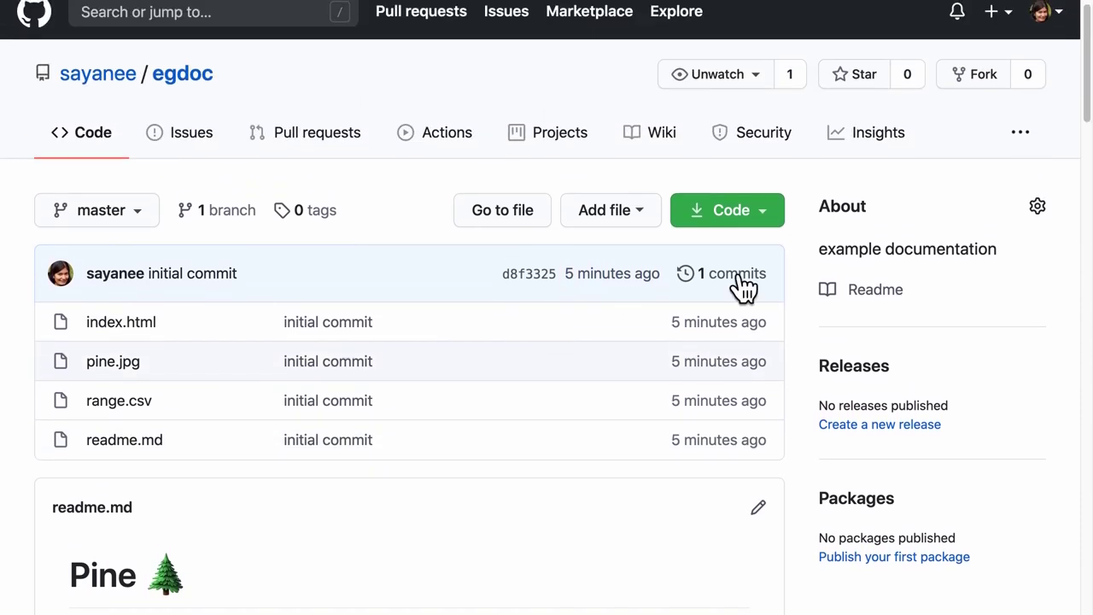
left_click(1021, 132)
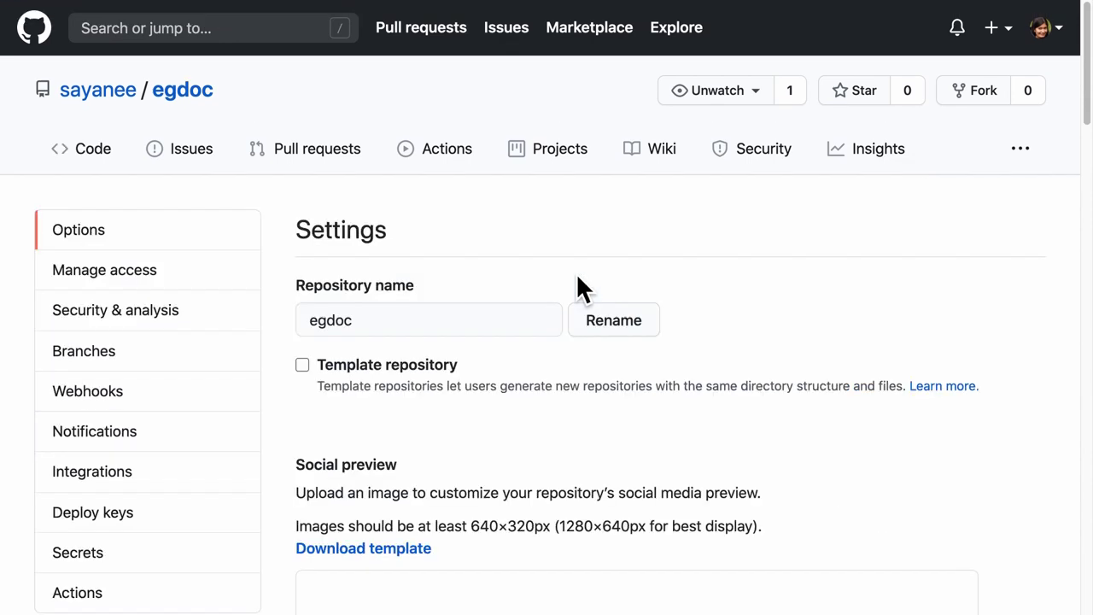
scroll(593, 398, "down", 5)
scroll(606, 412, "down", 20)
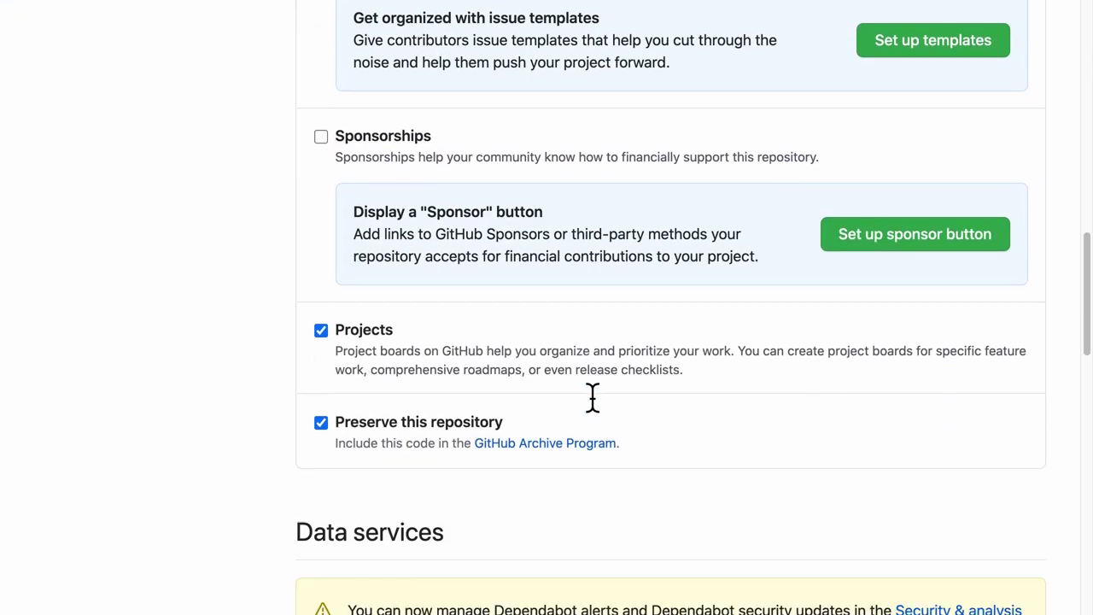
scroll(593, 397, "down", 12)
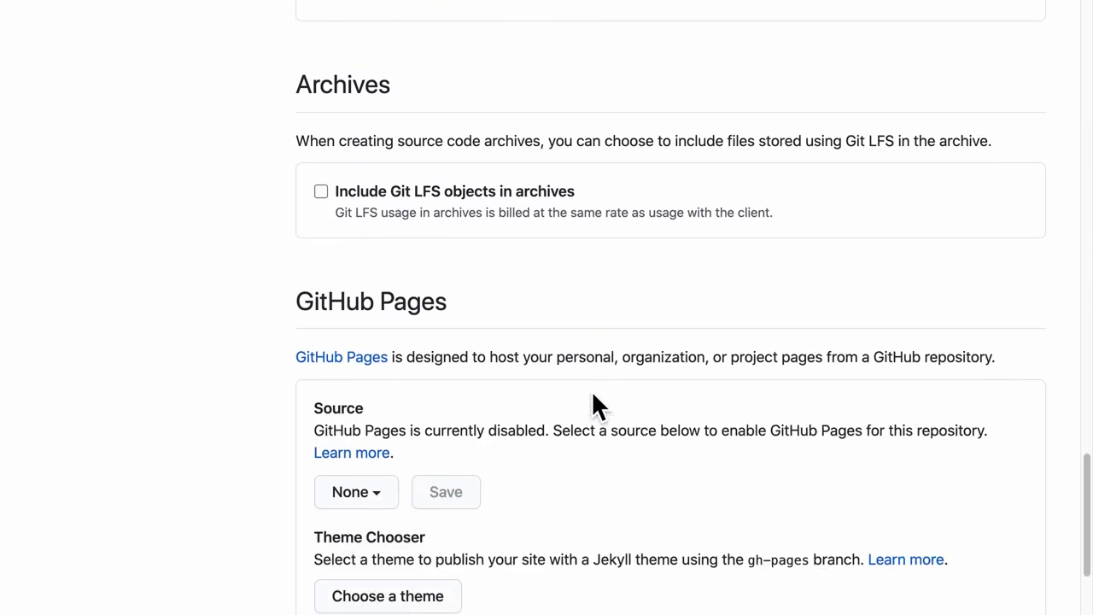
left_click(385, 232)
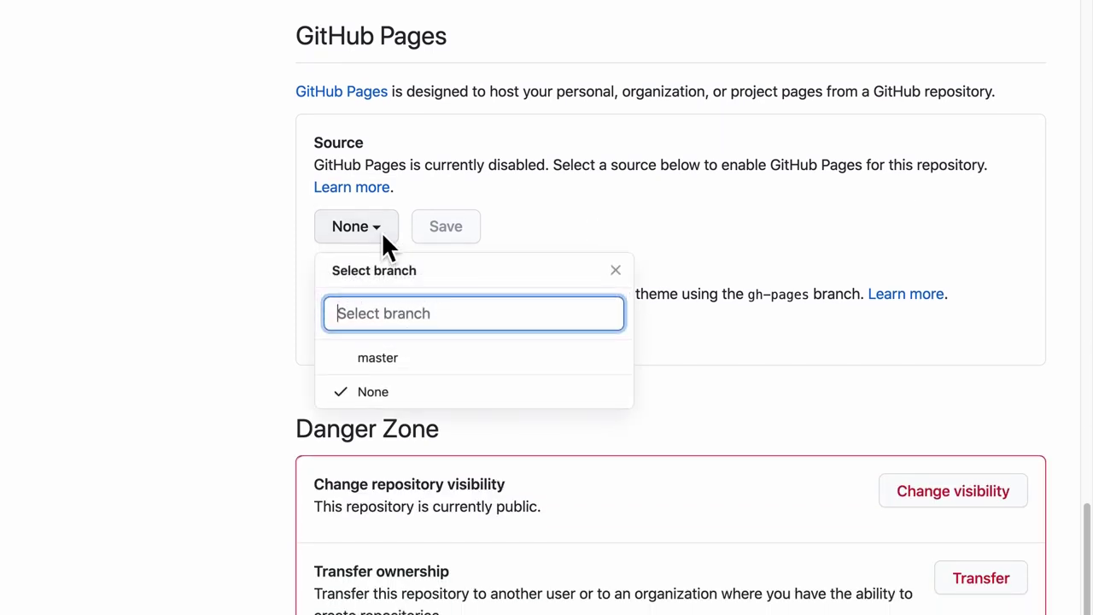
left_click(397, 359)
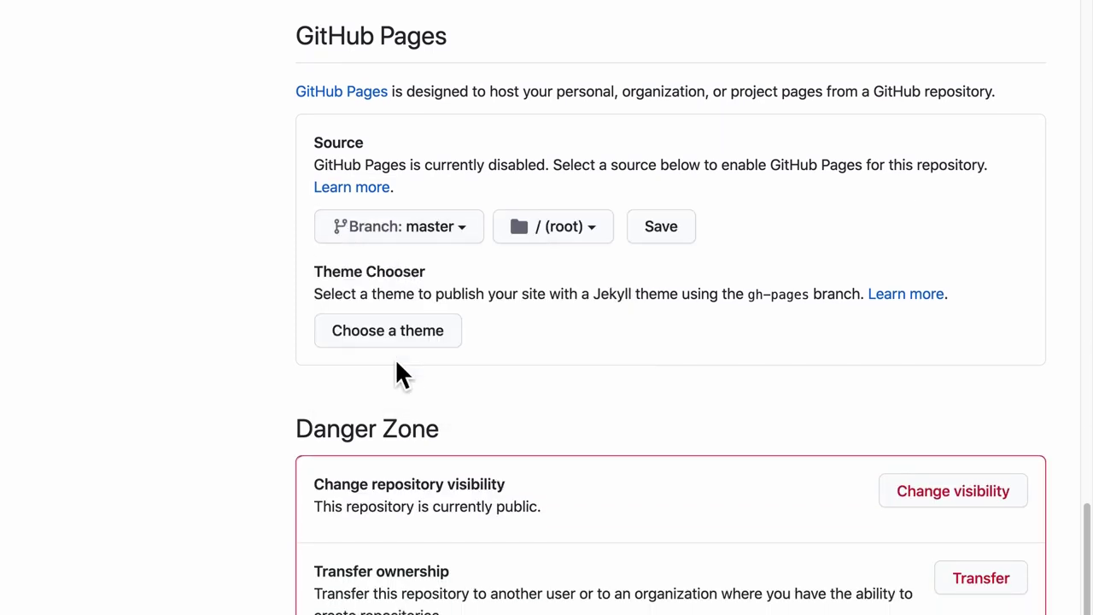
left_click(693, 238)
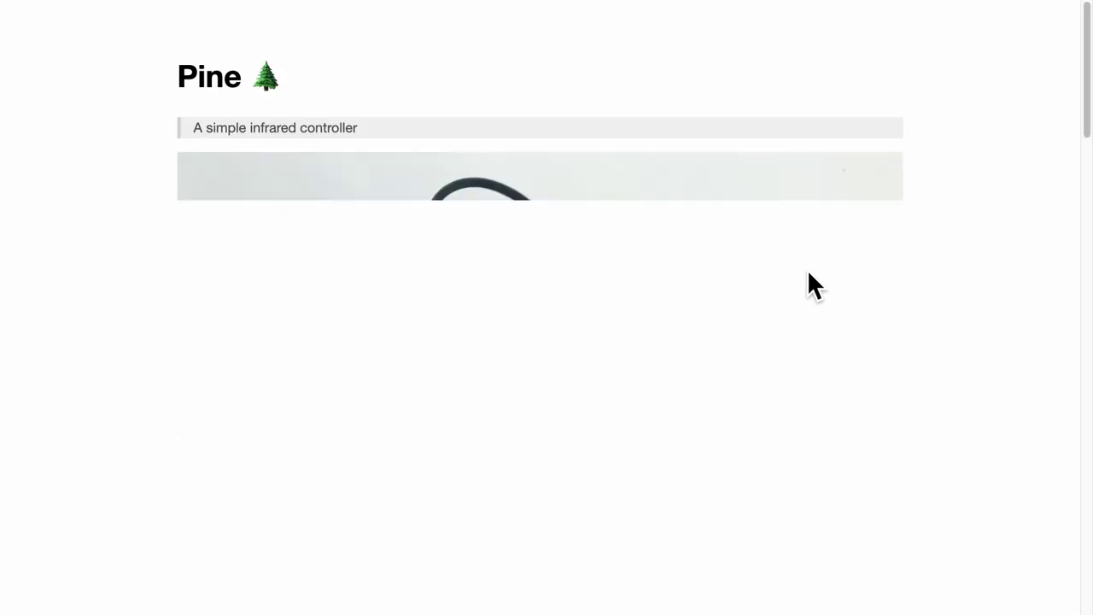
Review the published Pine documentation page on the GitHub Pages site.
scroll(960, 311, "down", 10)
scroll(960, 316, "down", 8)
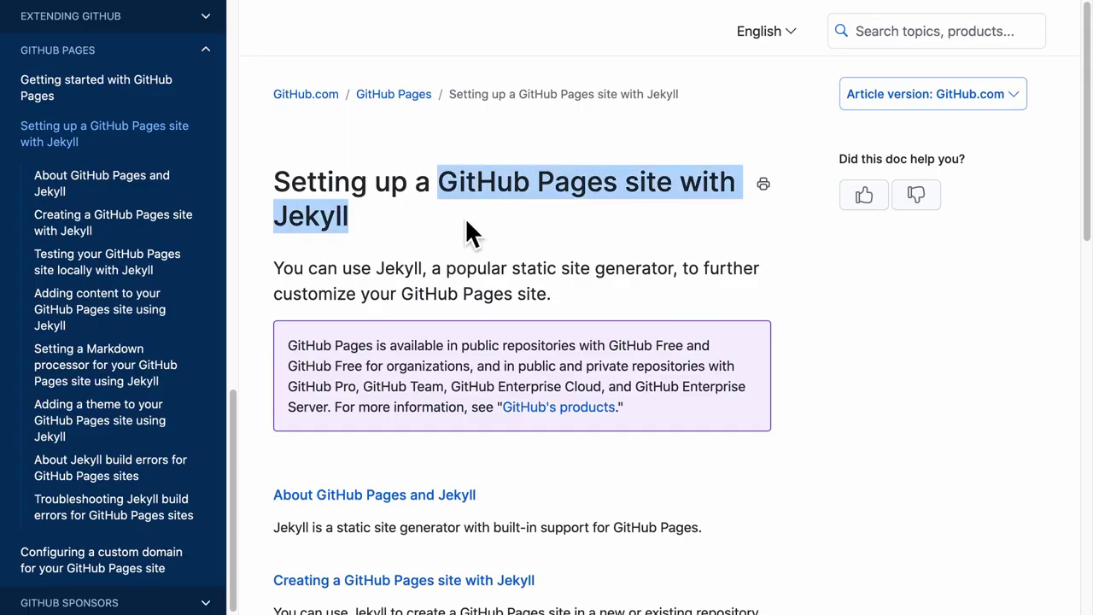
Read the GitHub Docs guide on Pages sites with Jekyll and the Jekyll home page, including its GitHub Pages hosting section.
left_click(551, 225)
scroll(134, 110, "down", 3)
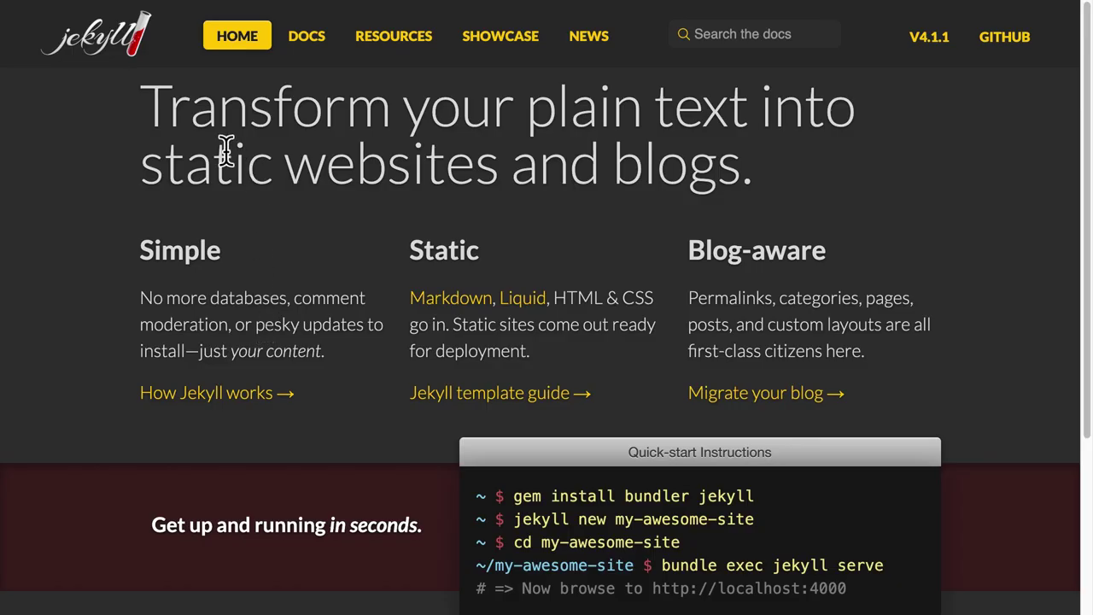
left_click_drag(537, 125, 748, 188)
left_click(888, 205)
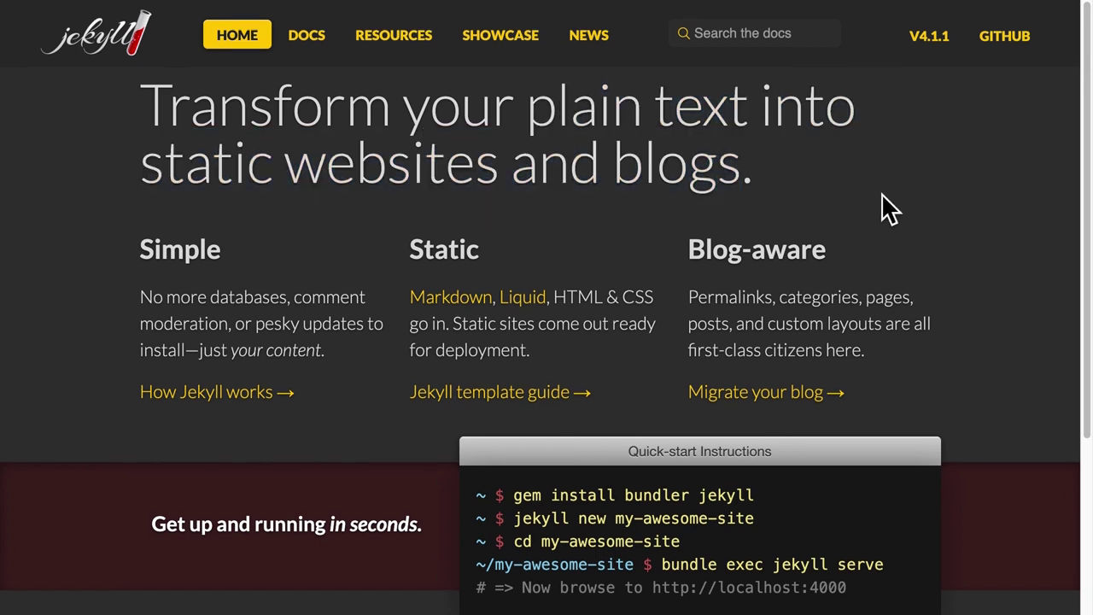
scroll(884, 205, "down", 3)
scroll(882, 200, "down", 2)
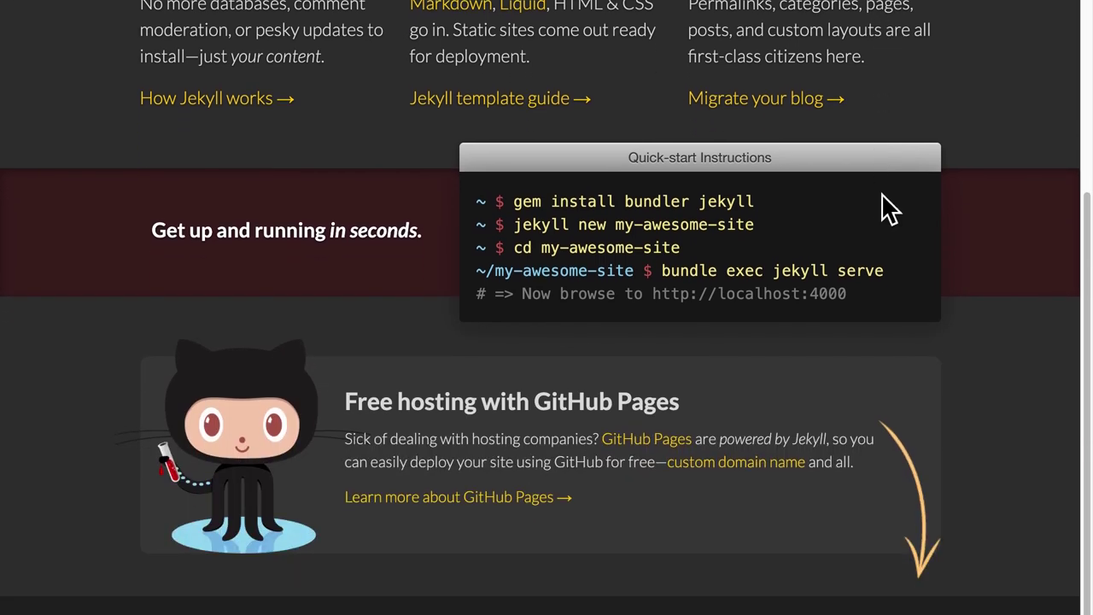
left_click_drag(540, 402, 694, 414)
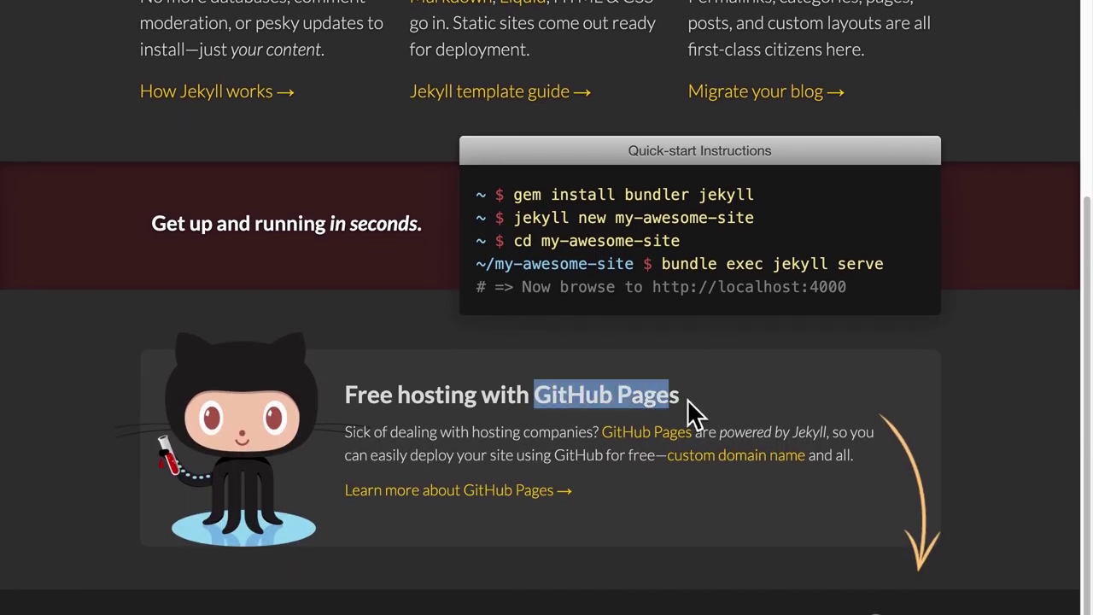
left_click(978, 312)
scroll(977, 313, "down", 1)
scroll(978, 313, "up", 5)
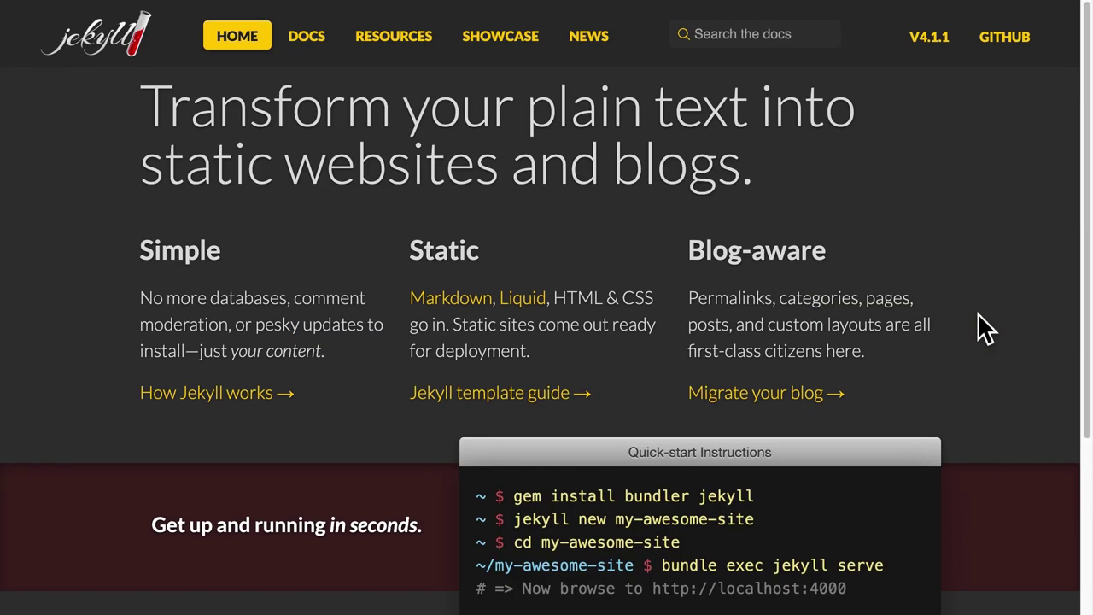
Switch to the StaticGen site and examine its list of static site generators and the language, template and license filter options.
key("ctrl+Tab")
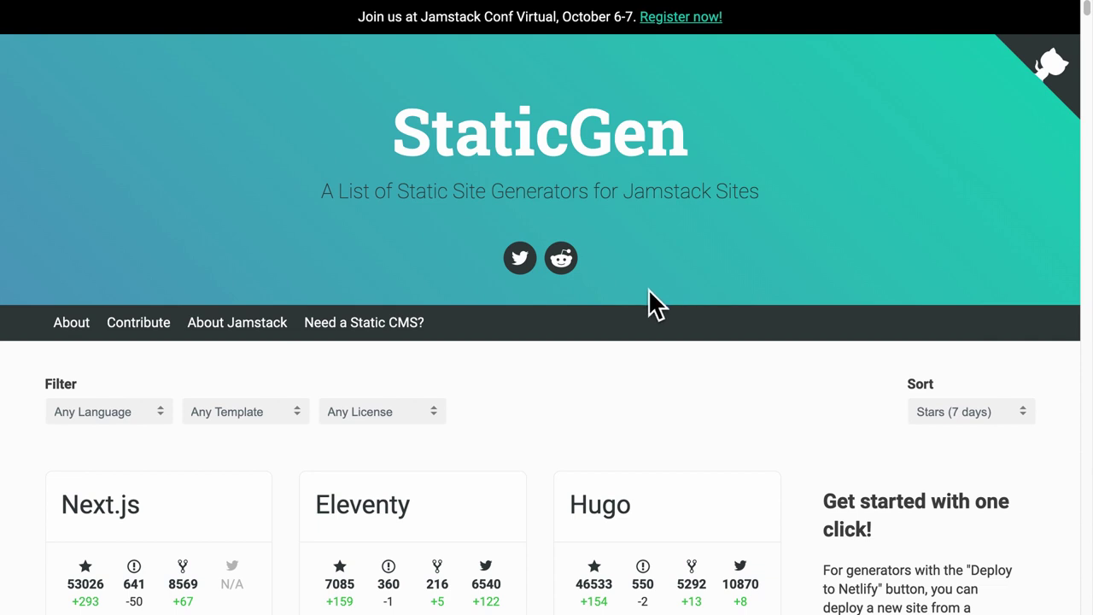
scroll(606, 432, "down", 1)
scroll(608, 446, "up", 1)
scroll(607, 437, "down", 1)
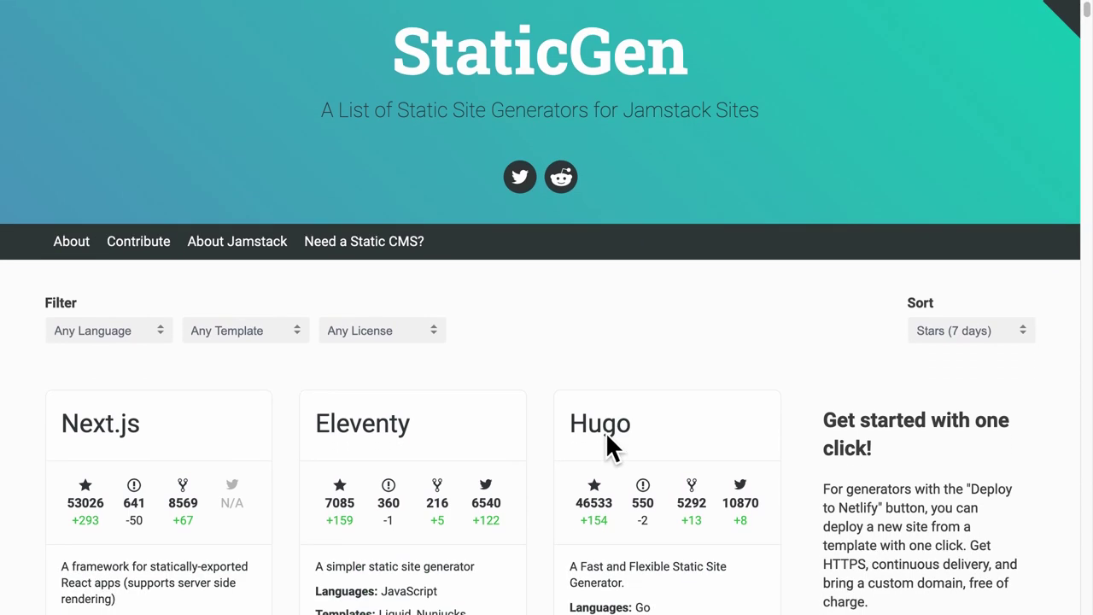
left_click(145, 340)
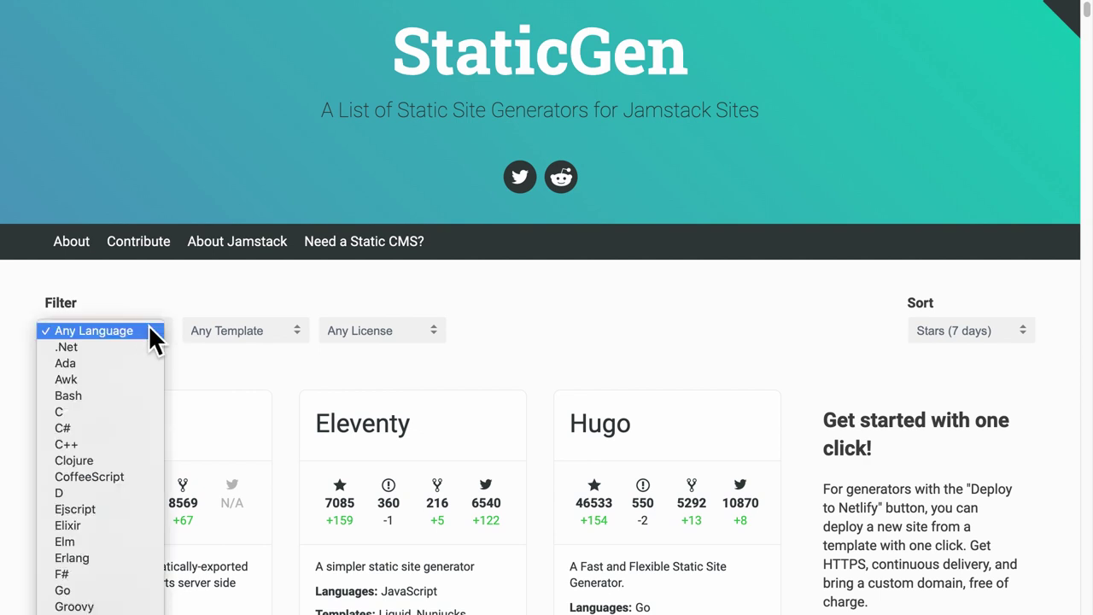
left_click(301, 330)
left_click(301, 329)
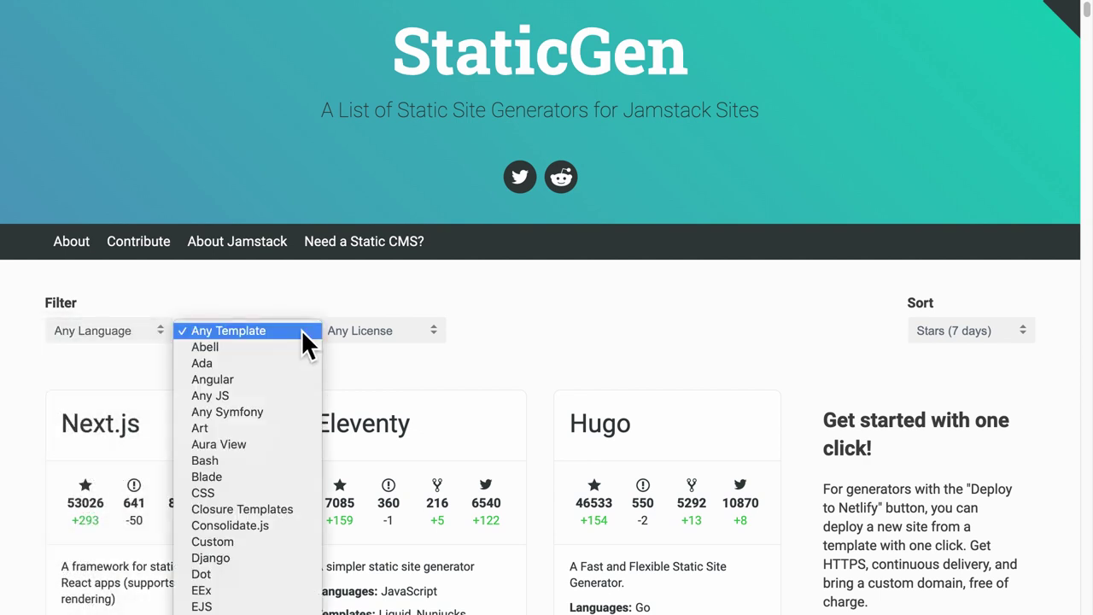
left_click(427, 329)
left_click(427, 330)
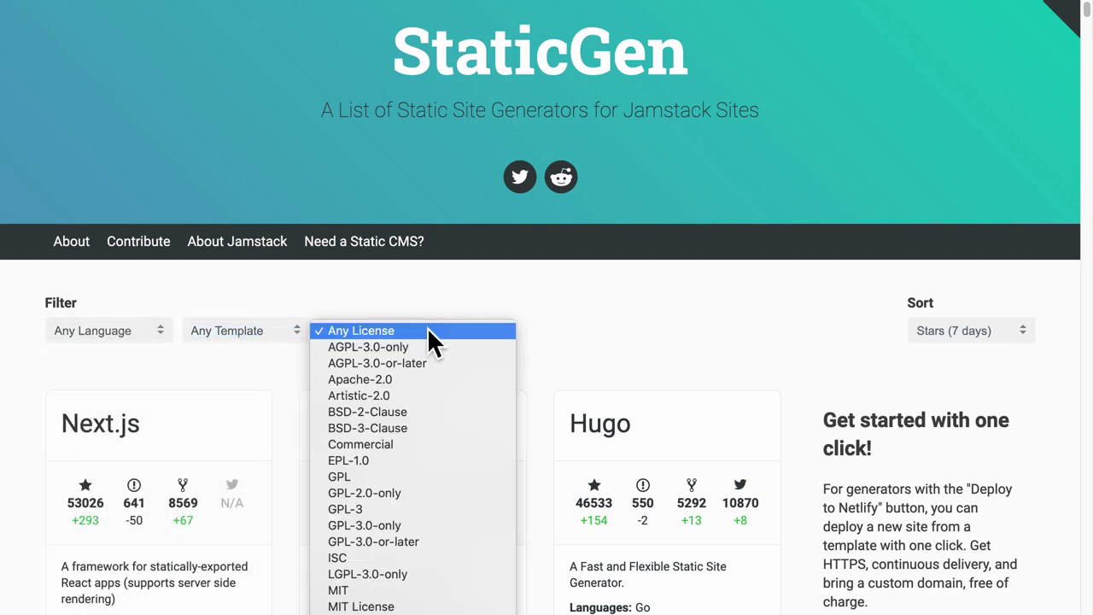
left_click(427, 330)
scroll(578, 335, "down", 3)
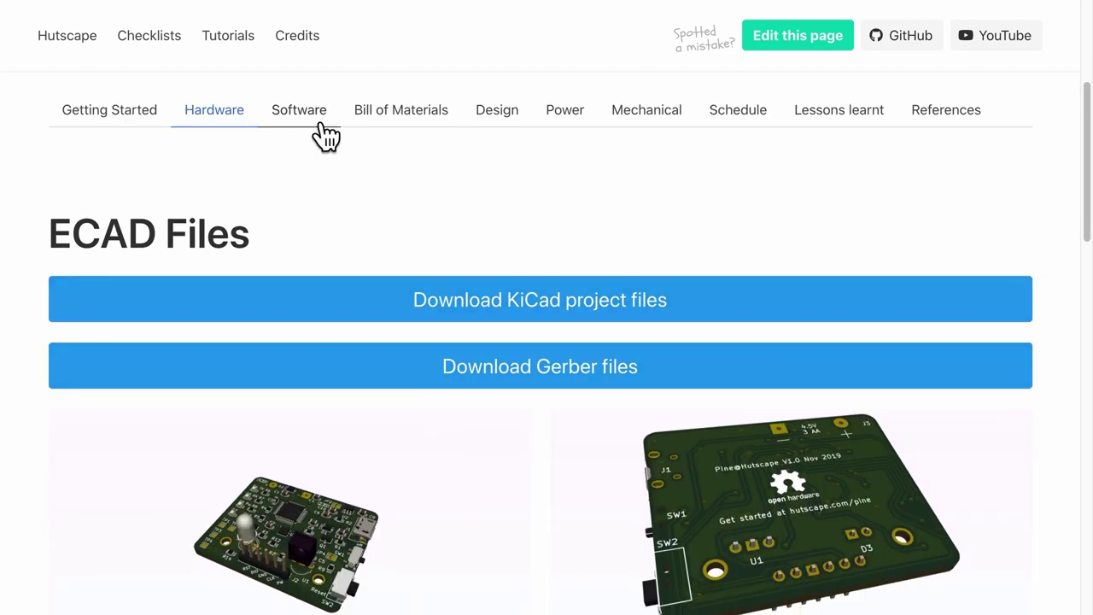
View the Software and Bill of Materials pages of the Pine project on the Hutscape site.
left_click(325, 133)
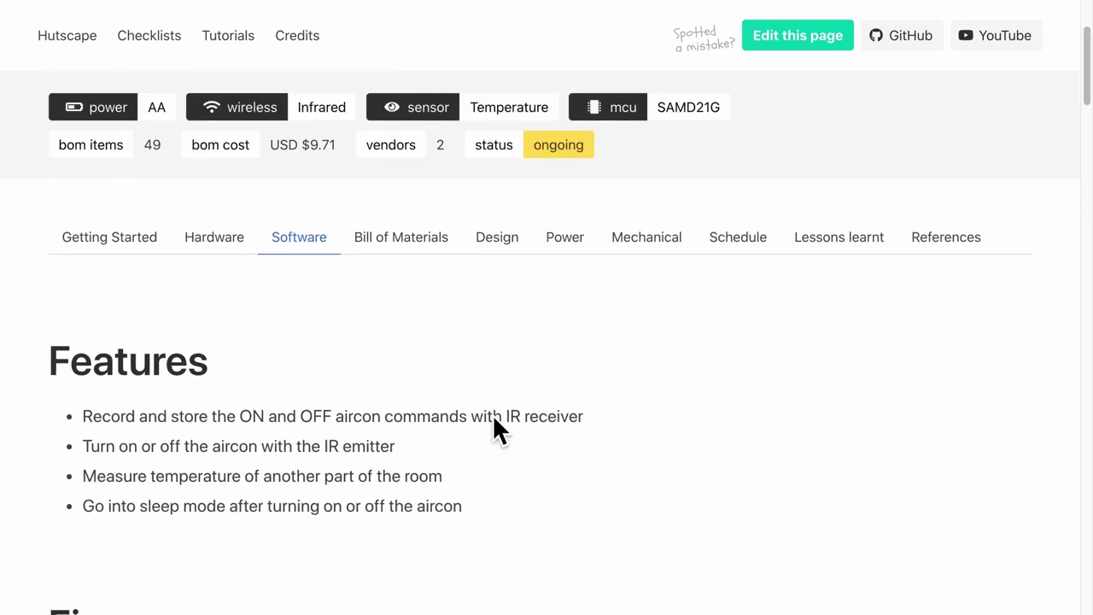
key("Return")
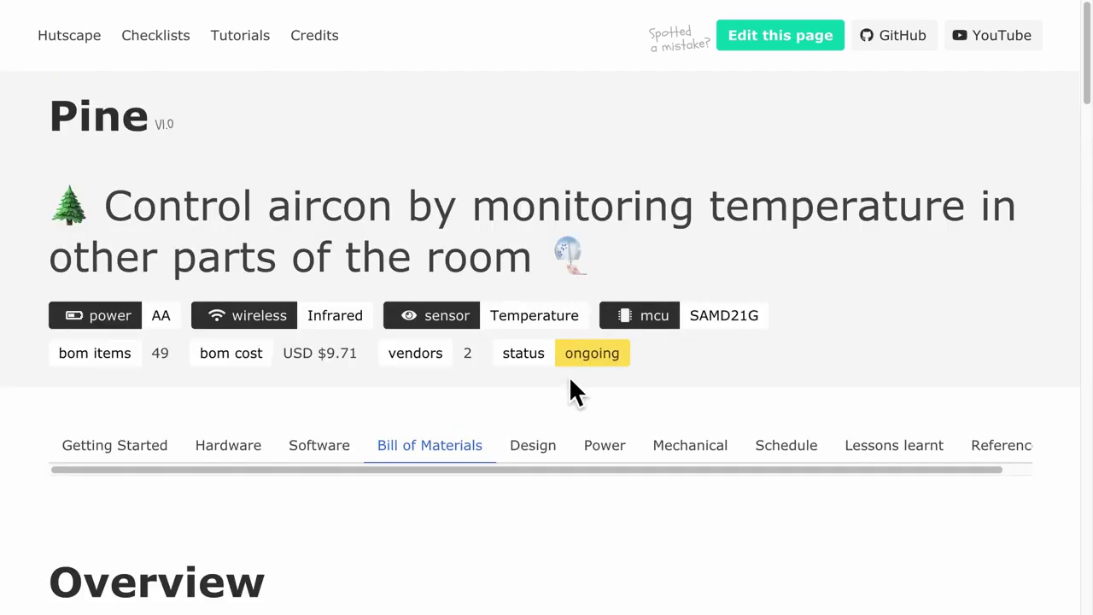
scroll(570, 380, "down", 5)
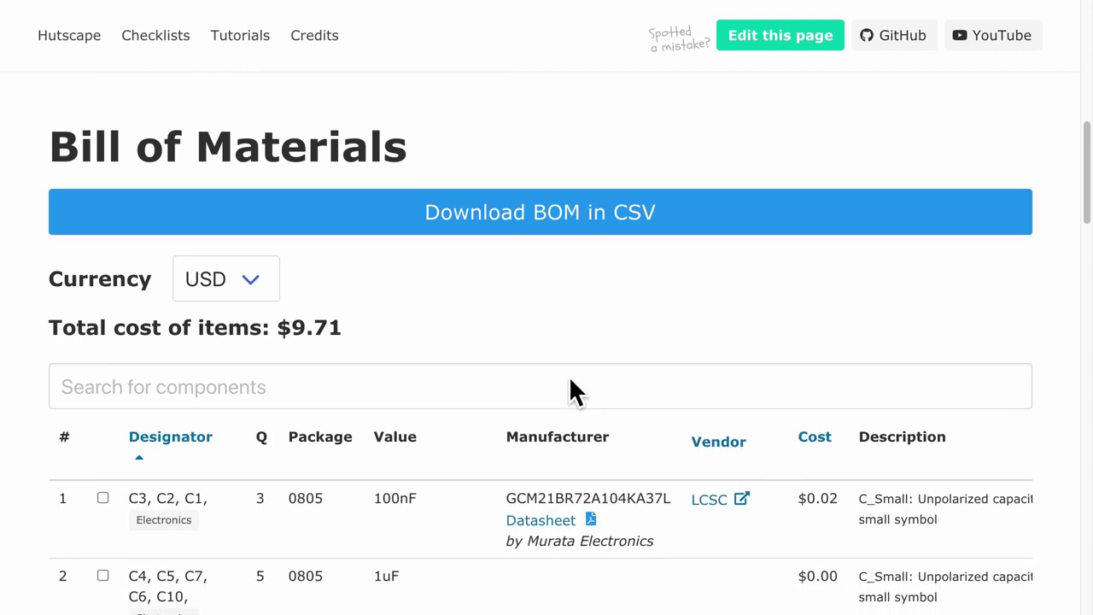
left_click(570, 382)
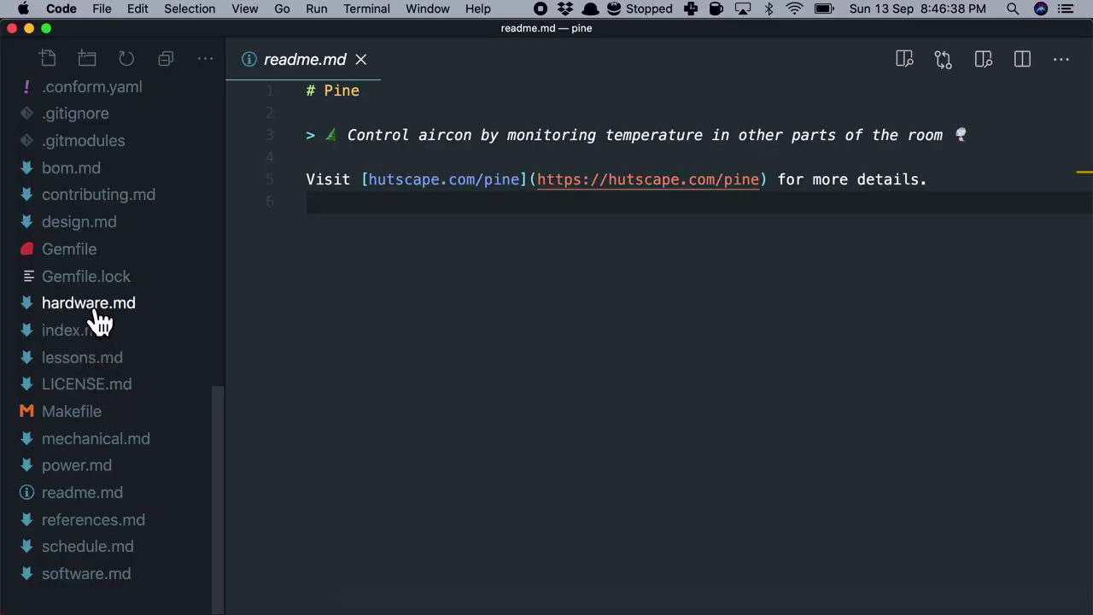
Open hardware.md, software.md and bom.md of the pine project in turn to inspect their source.
left_click(97, 317)
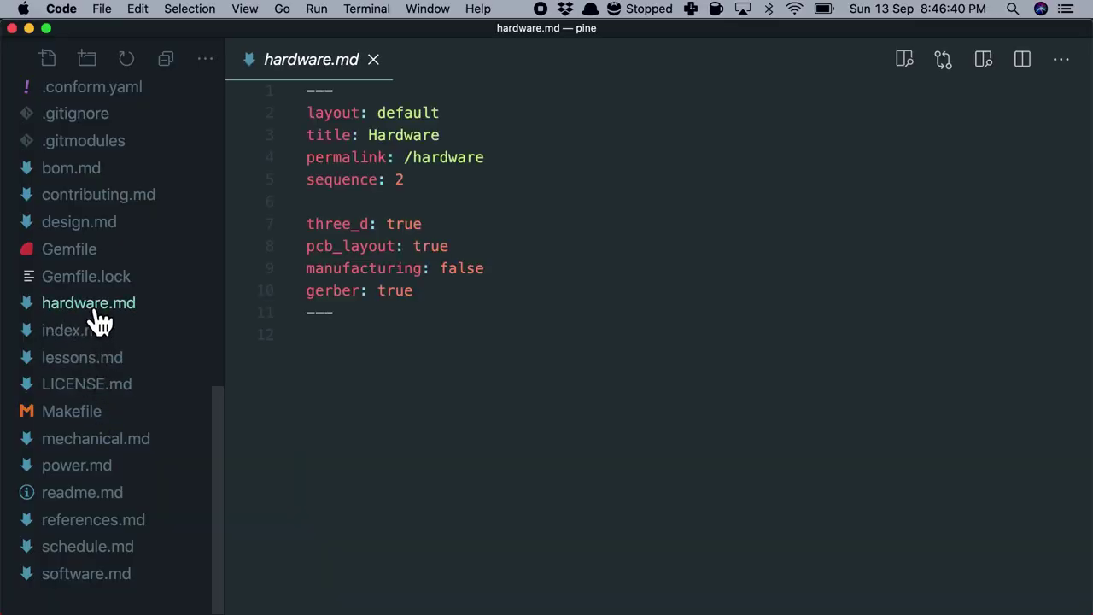
left_click(96, 579)
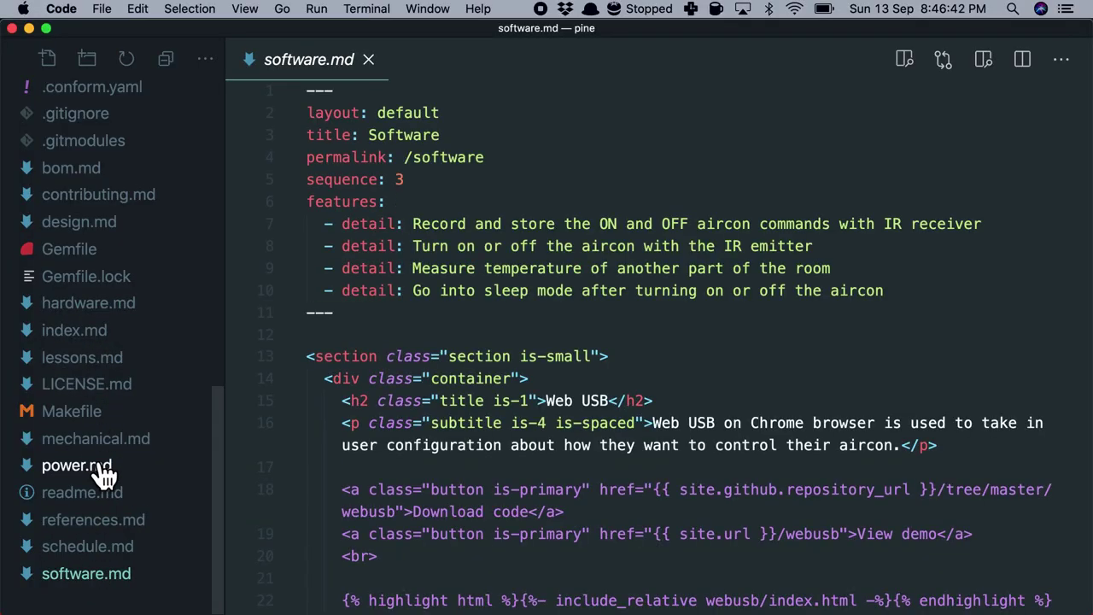
left_click(99, 173)
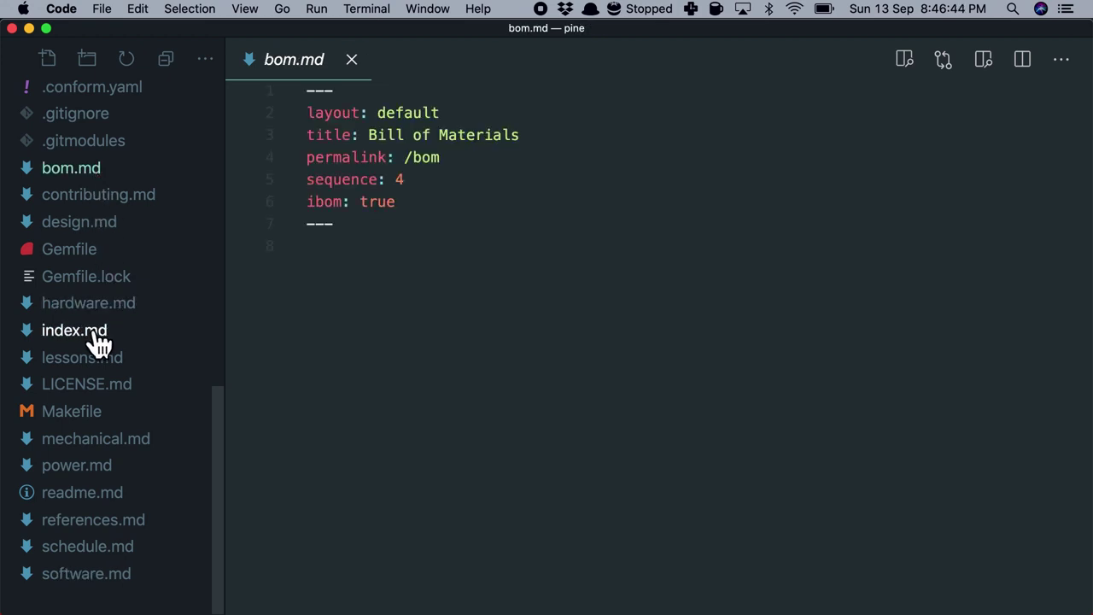
Open power.md and design.md of the pine project in turn to inspect their source.
left_click(94, 475)
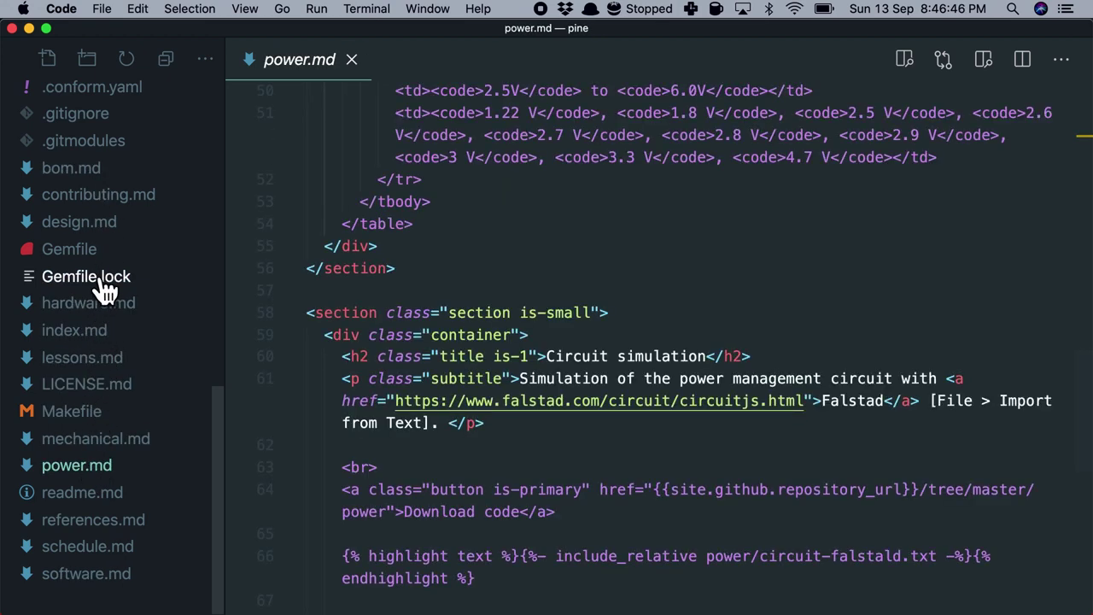
left_click(107, 234)
scroll(386, 271, "up", 20)
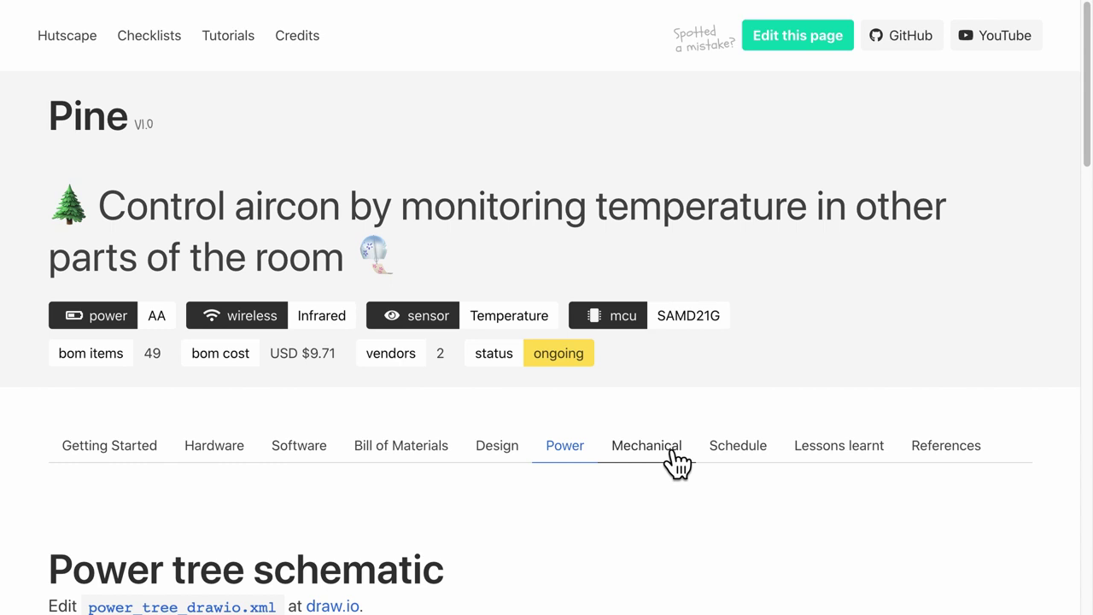
On the Hutscape site, view the Pine project's Mechanical, Schedule and Getting Started pages in turn.
left_click(672, 452)
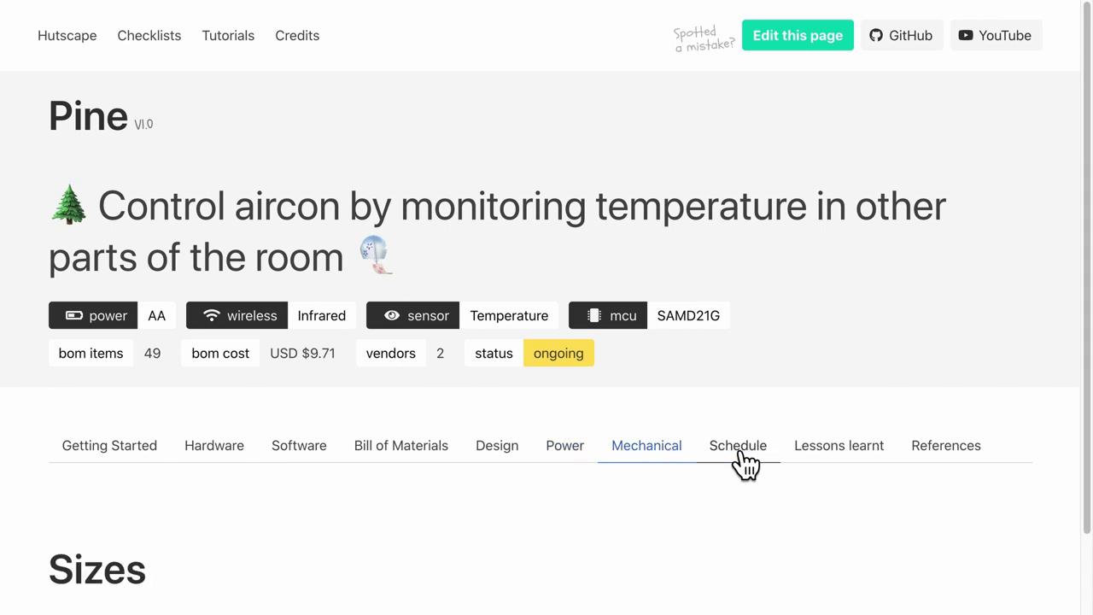
left_click(741, 455)
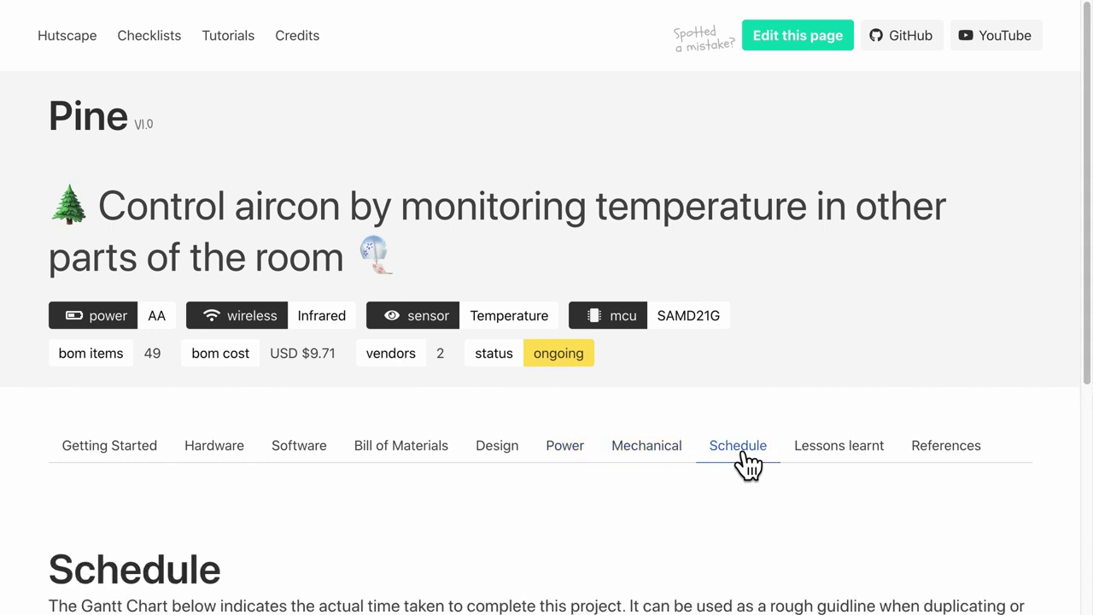
left_click(108, 440)
left_click_drag(183, 312, 617, 322)
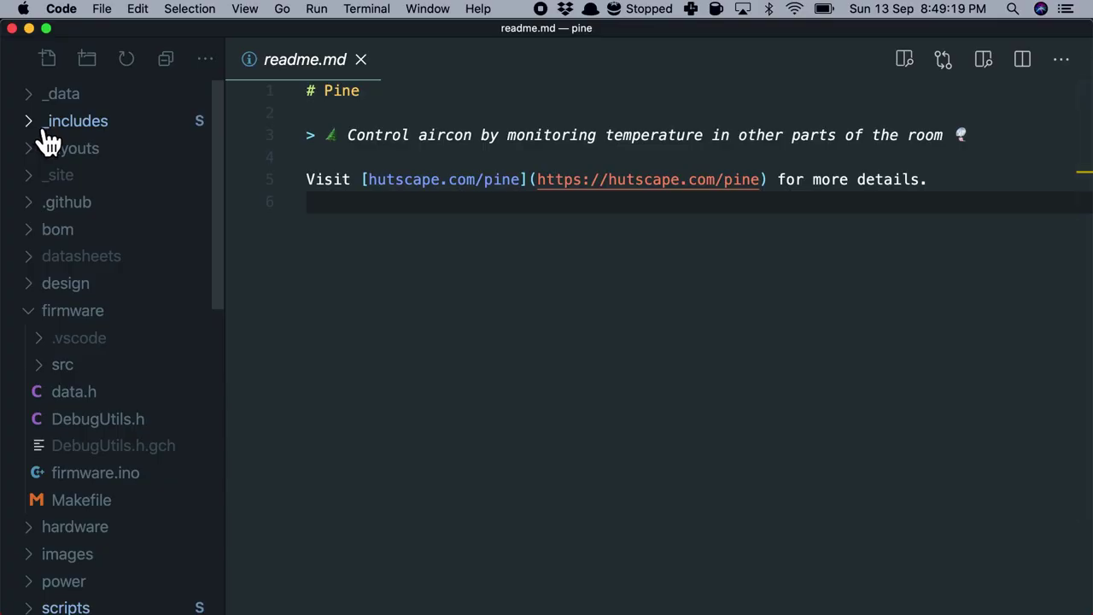
In the pine project's code, expand the _includes folder and open header.html to read its opening section.
left_click(51, 124)
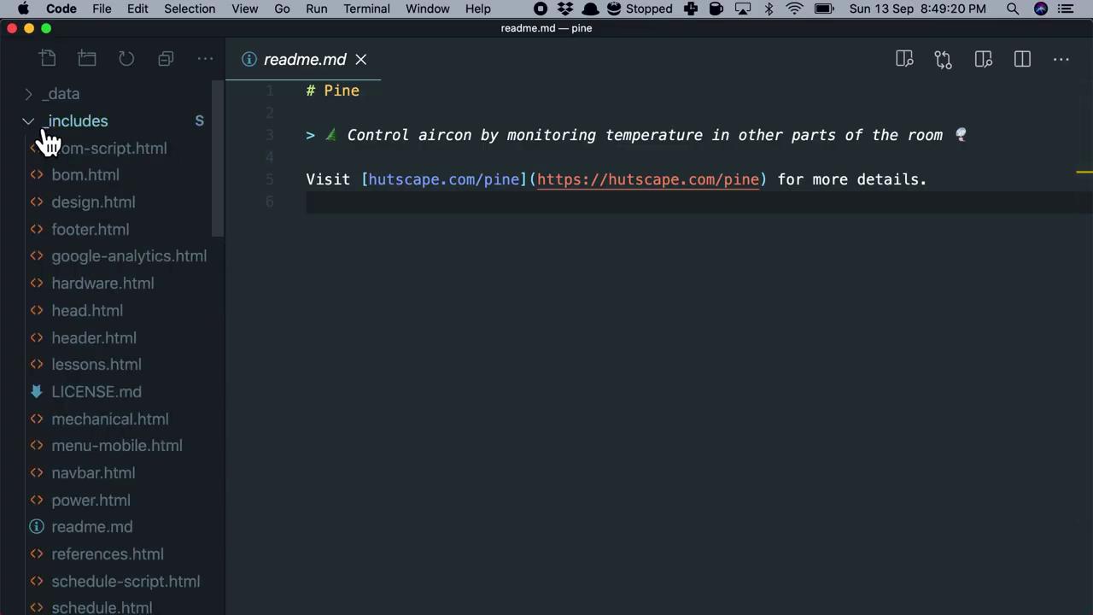
left_click(122, 344)
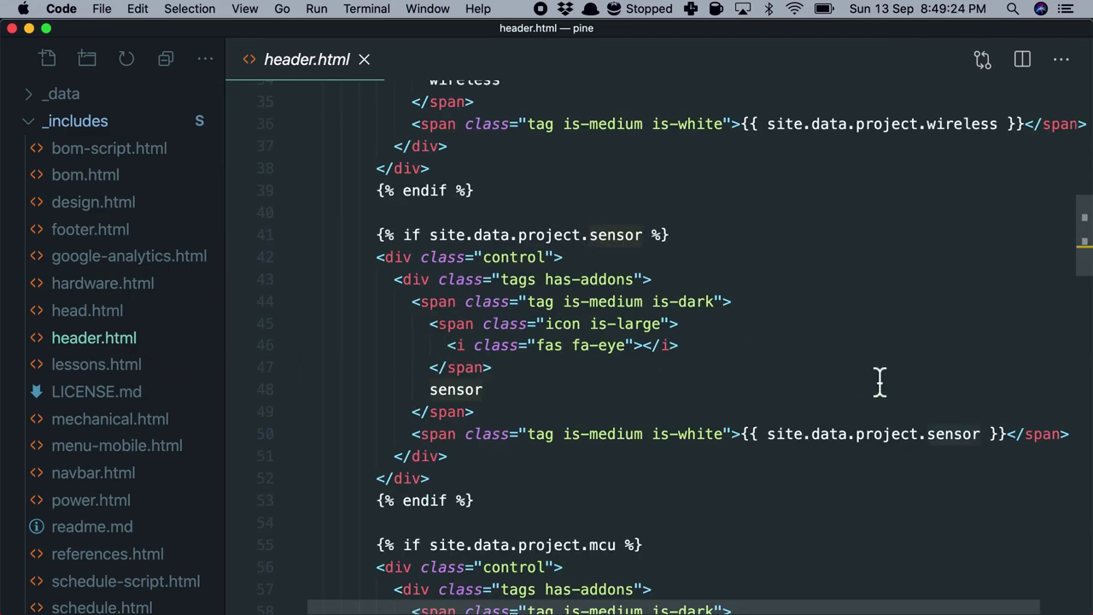
scroll(879, 383, "up", 10)
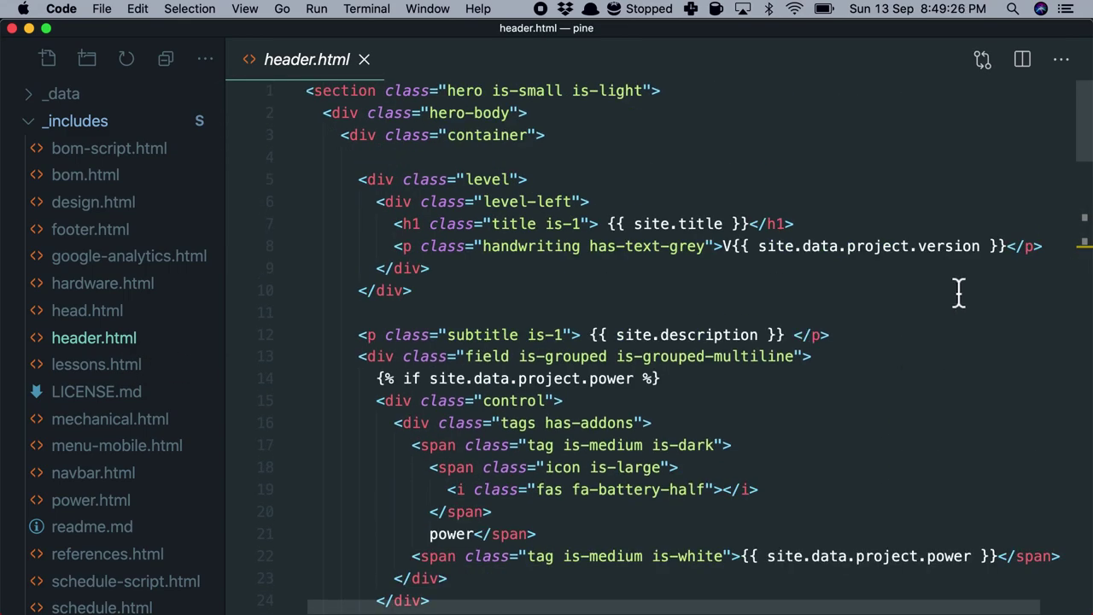
Examine the site.data.project variables in header.html, picking out the wireless, sensor and mcu references.
scroll(958, 290, "down", 8)
left_click(955, 124)
left_click(958, 428)
scroll(959, 429, "down", 5)
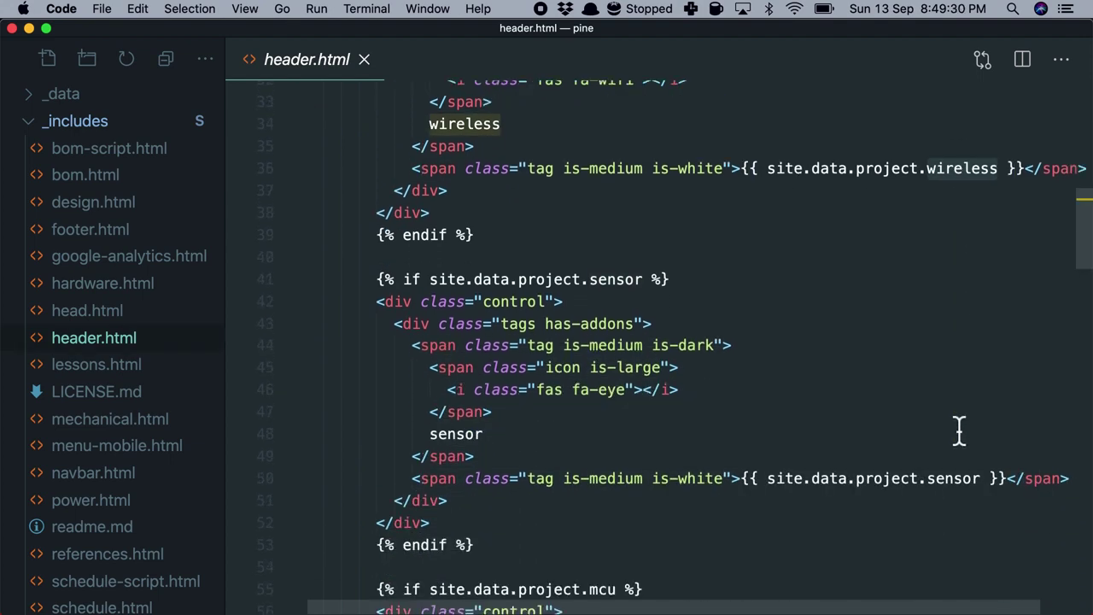
scroll(959, 428, "down", 5)
left_click(957, 164)
double_click(957, 164)
left_click(941, 475)
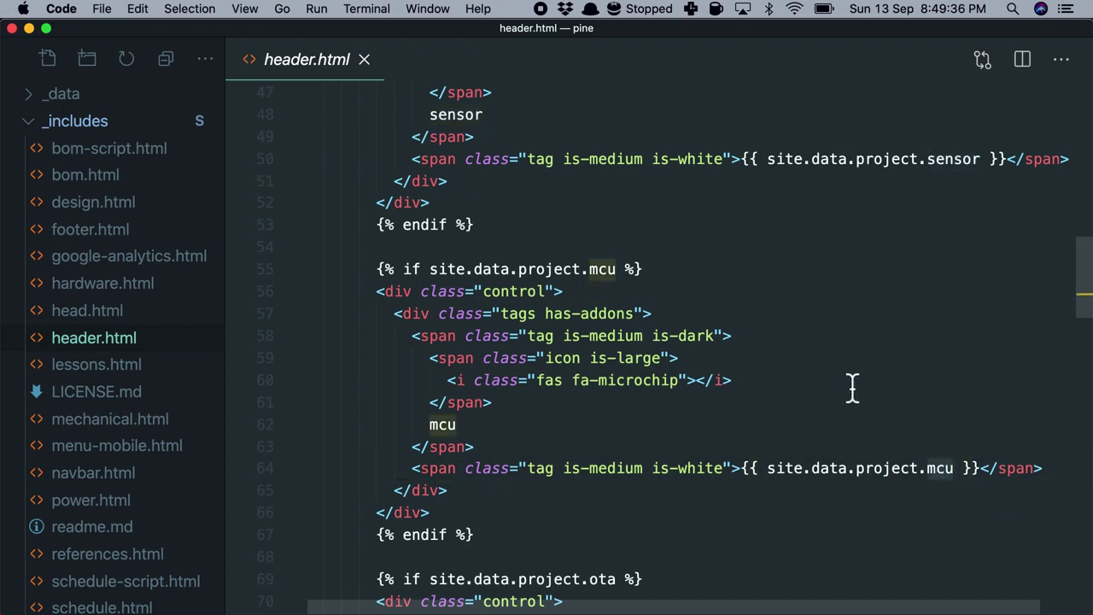
scroll(852, 387, "down", 2)
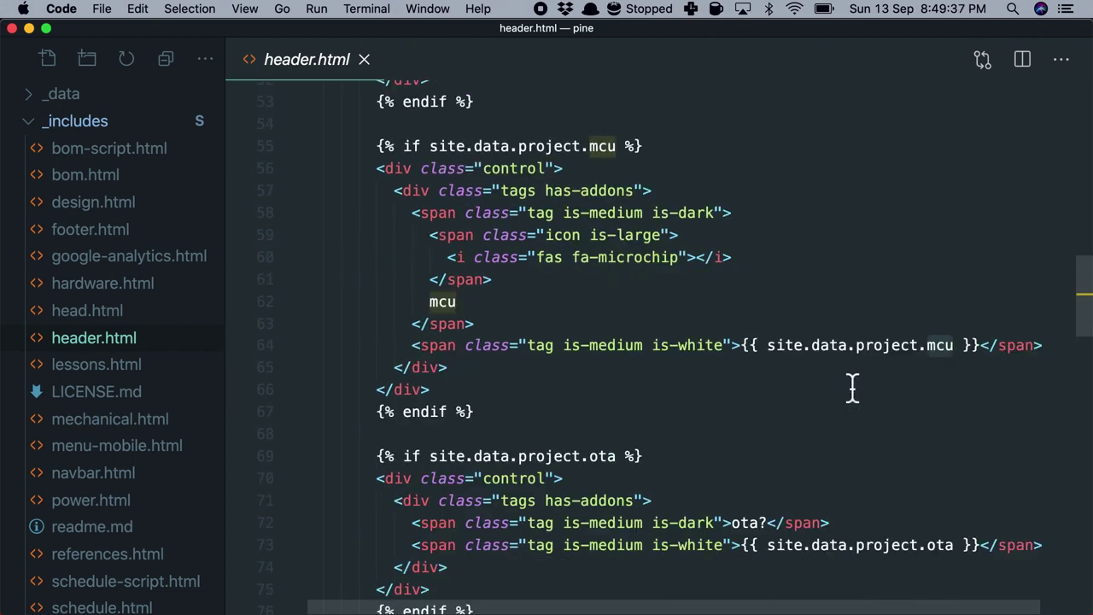
key("Right")
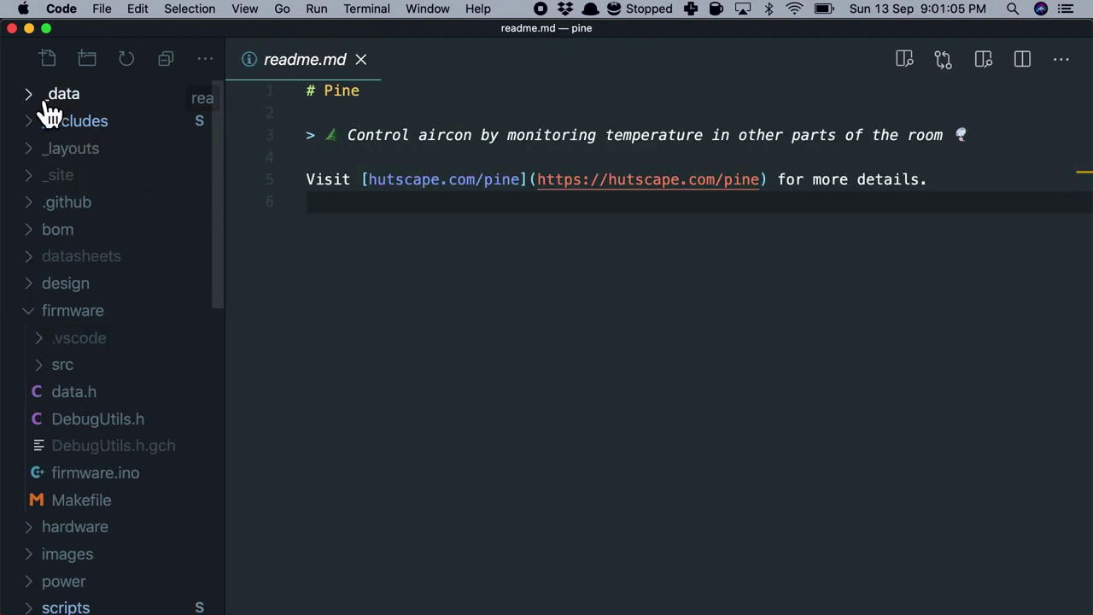
Open bill_of_materials.csv from the _data folder and examine its columns across their full width.
left_click(47, 95)
left_click(102, 134)
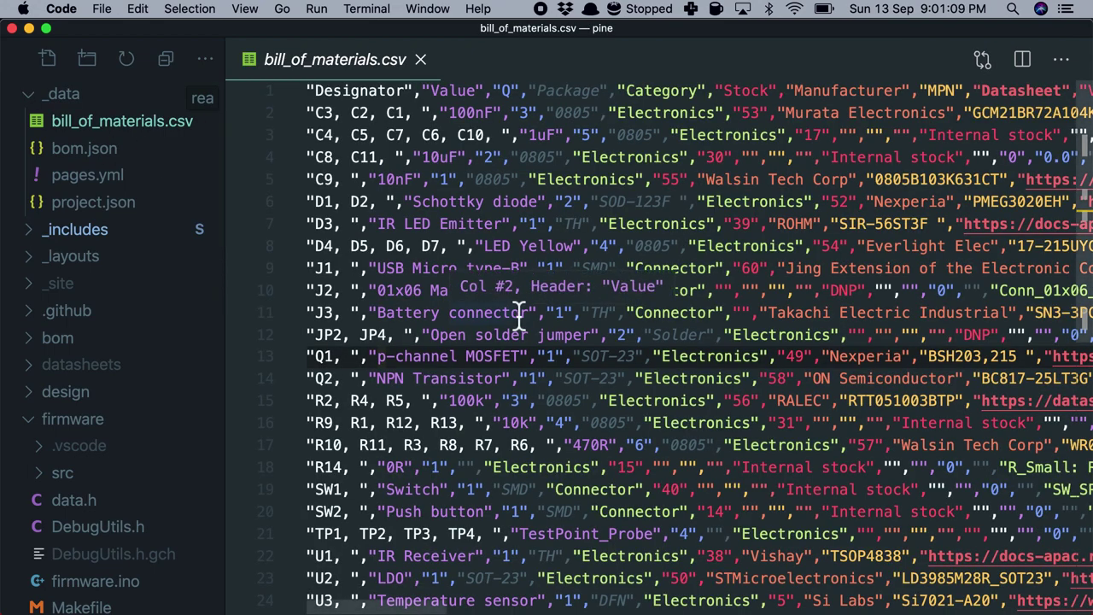
scroll(519, 311, "right", 5)
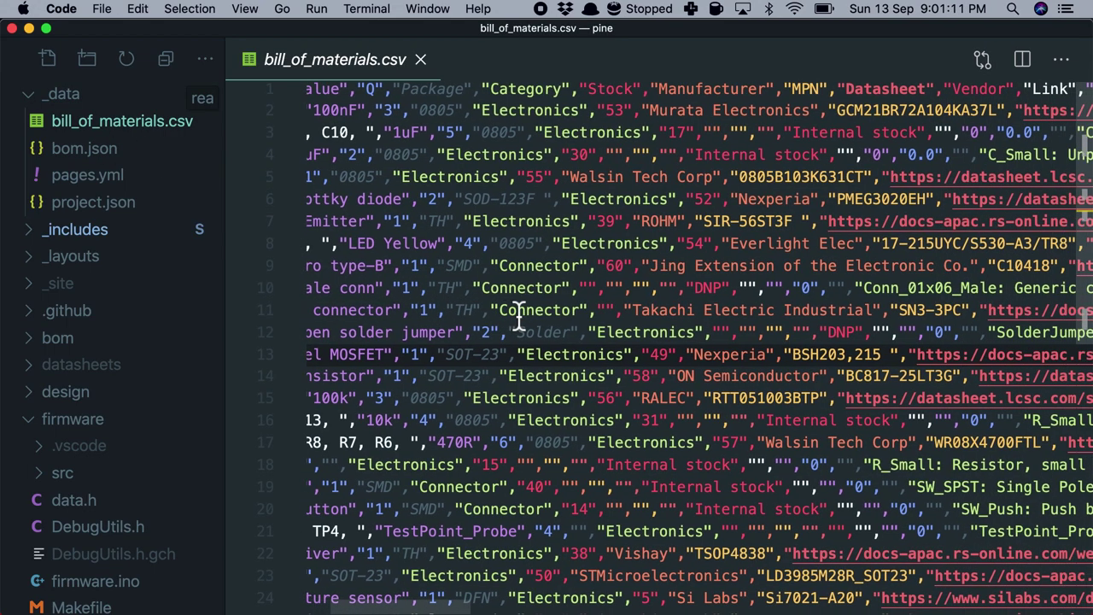
scroll(518, 314, "right", 5)
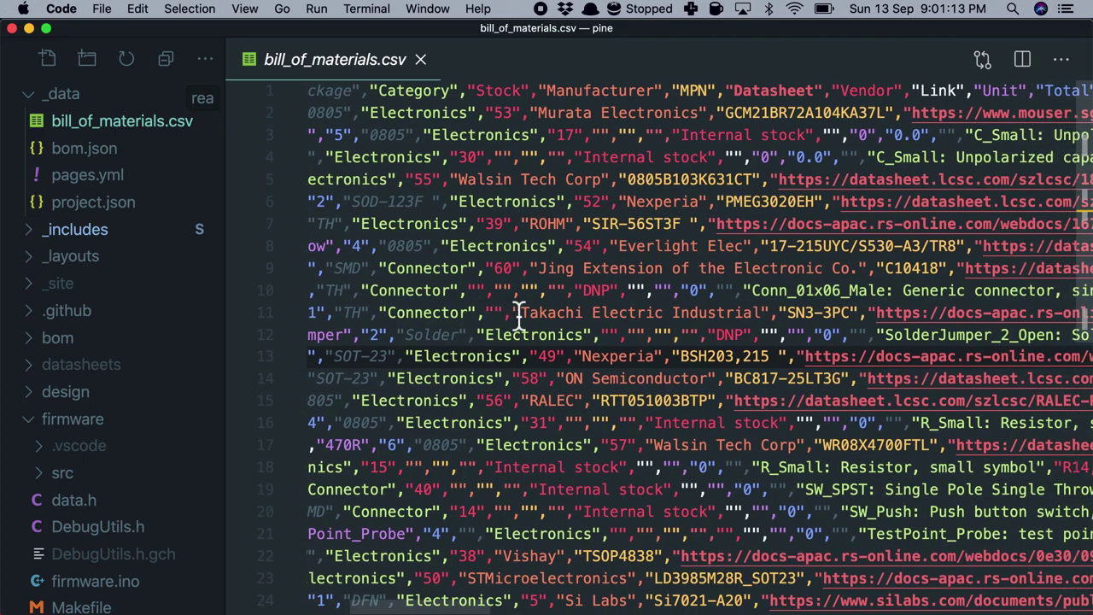
scroll(518, 315, "right", 3)
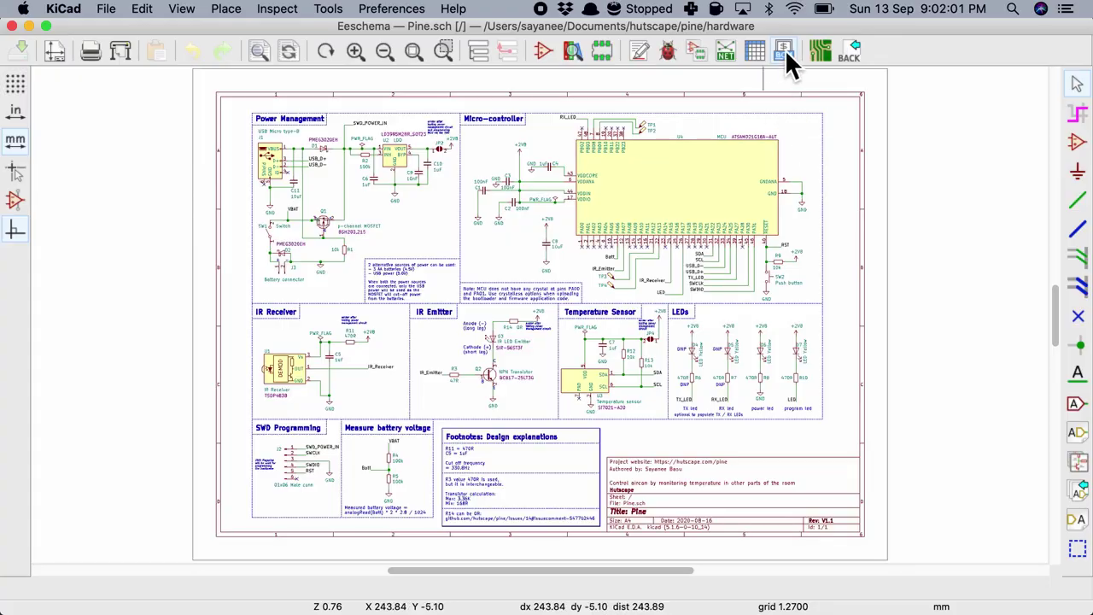
In KiCad's schematic editor, open the Bill of Material generator for Pine.sch and look through plugins such as bom2csv and bom_with_title_block_2_csv.
left_click(785, 49)
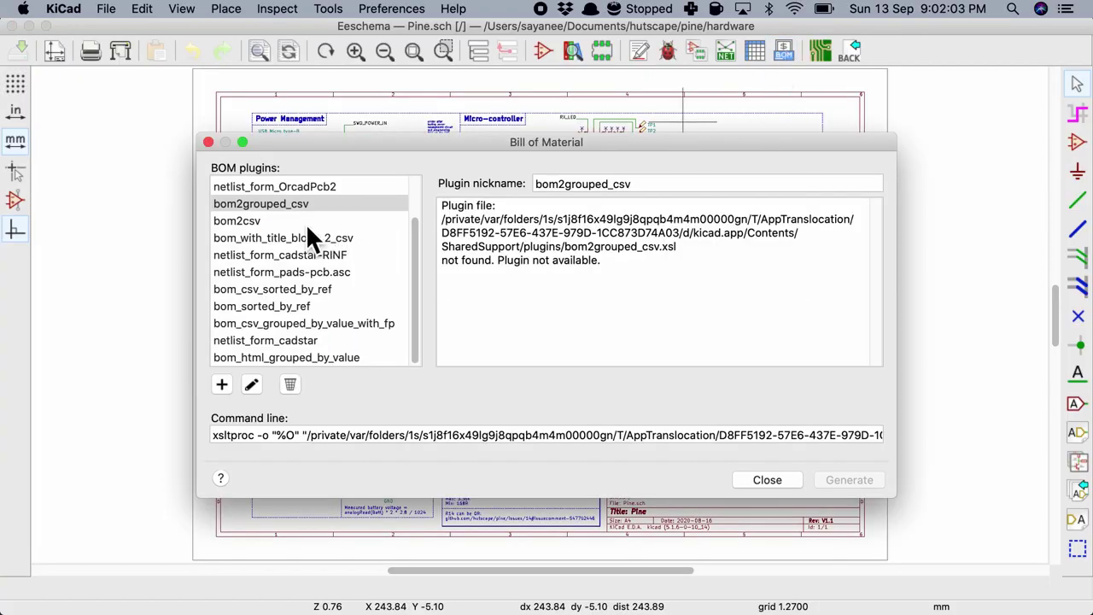
left_click(248, 224)
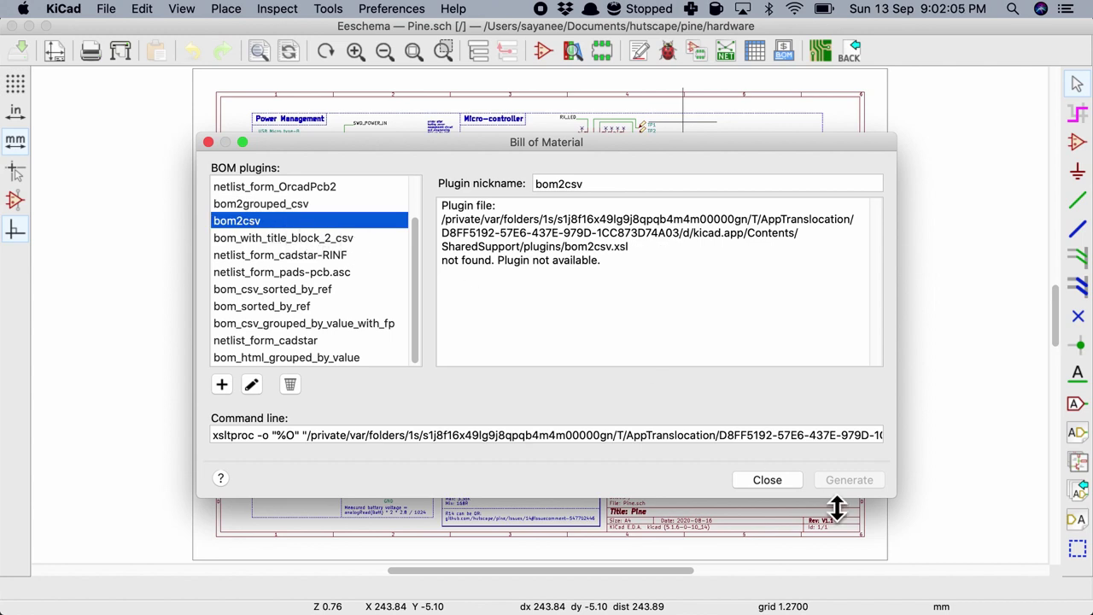
left_click(362, 240)
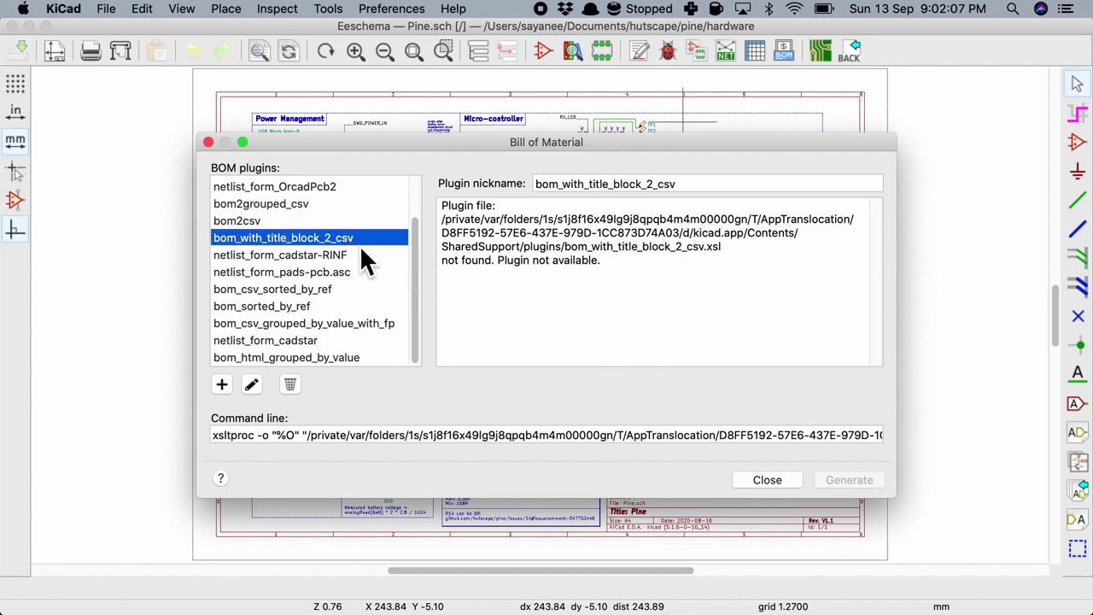
left_click(357, 257)
left_click(357, 271)
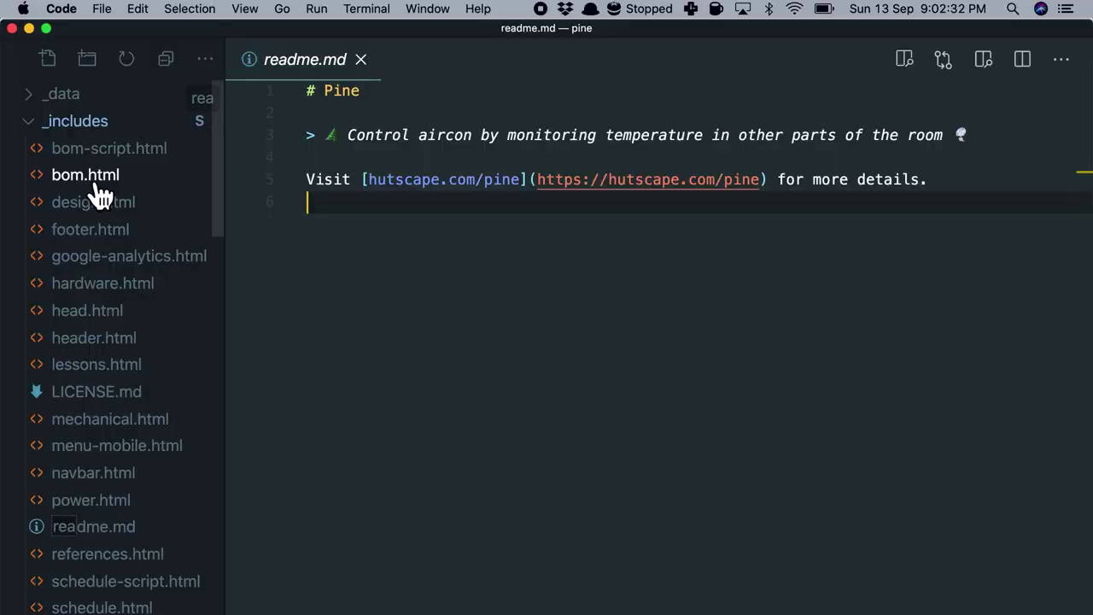
Back in the code editor, open bom.html from _includes and highlight the _data/bill_of_materials.csv path in its download link.
left_click(98, 192)
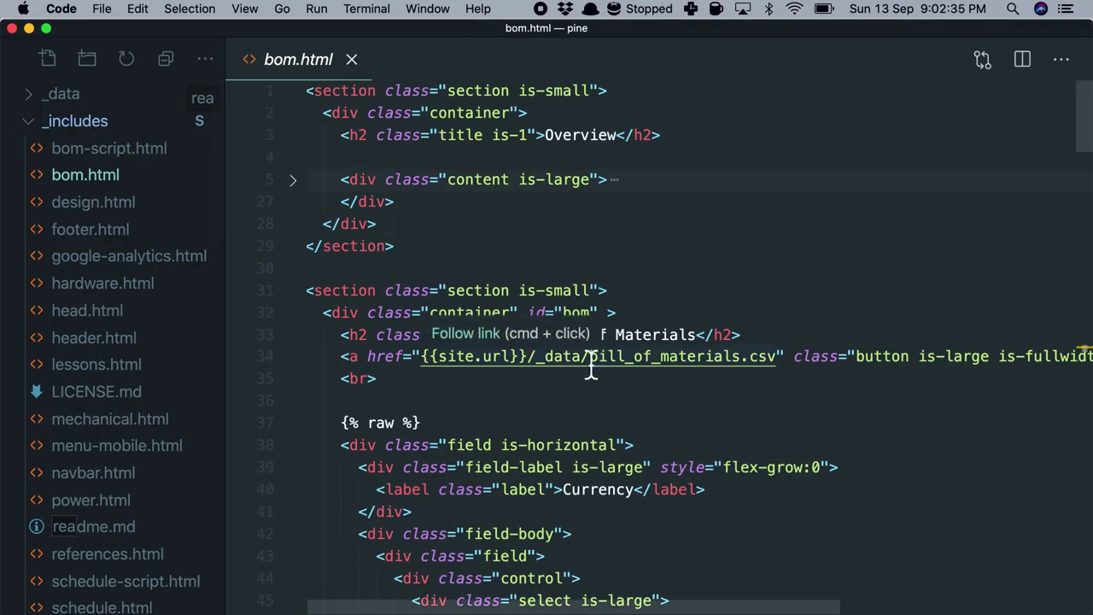
left_click(679, 359)
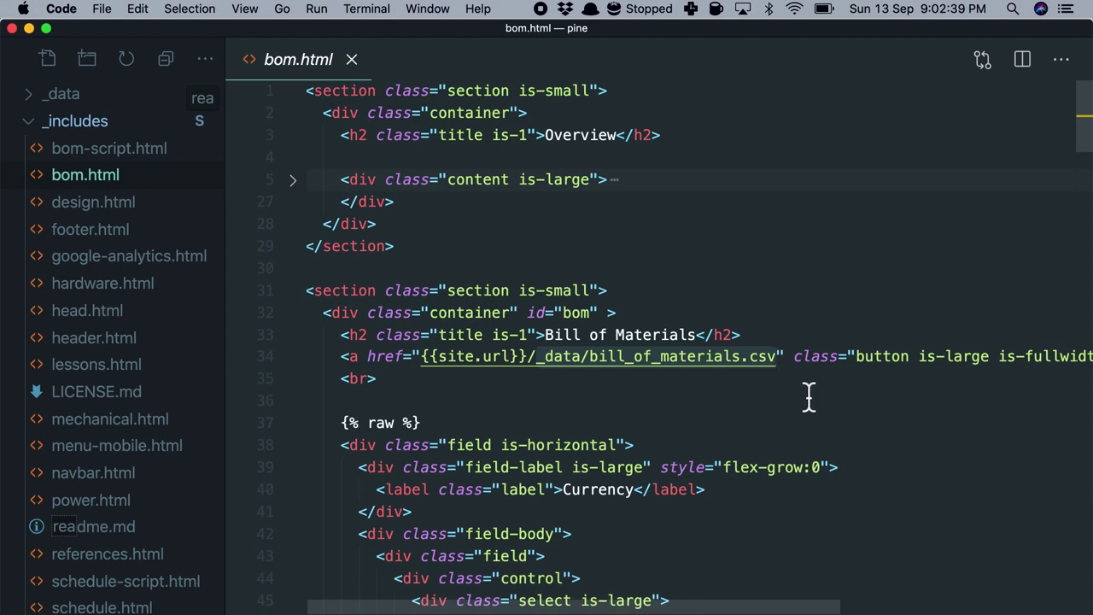
key("Down")
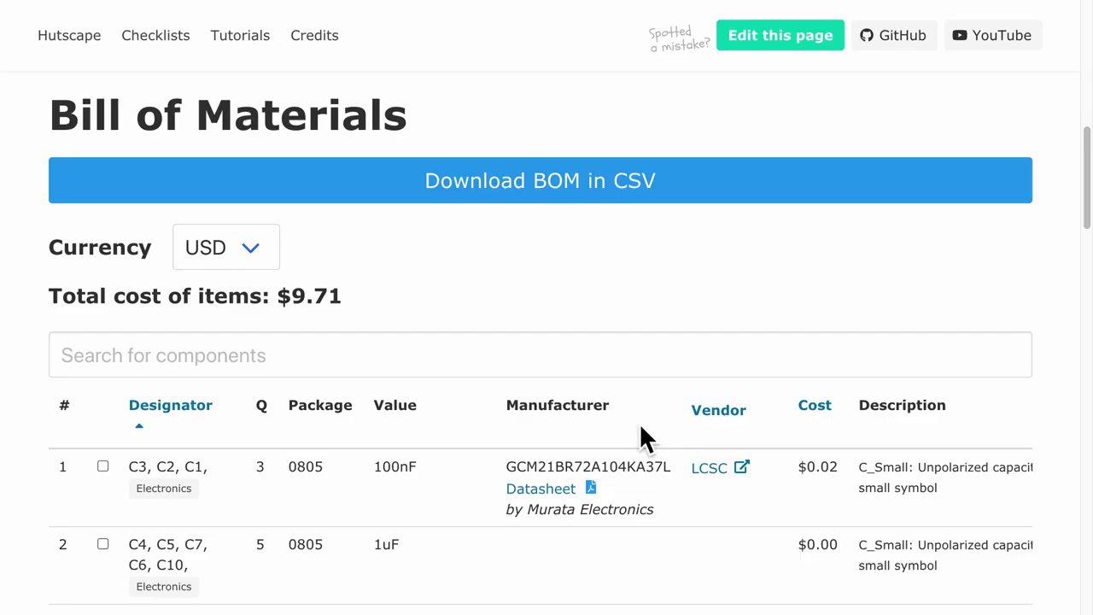
On the Pine website, review the Bill of Materials component table with its manufacturer, vendor and cost columns.
scroll(640, 423, "down", 2)
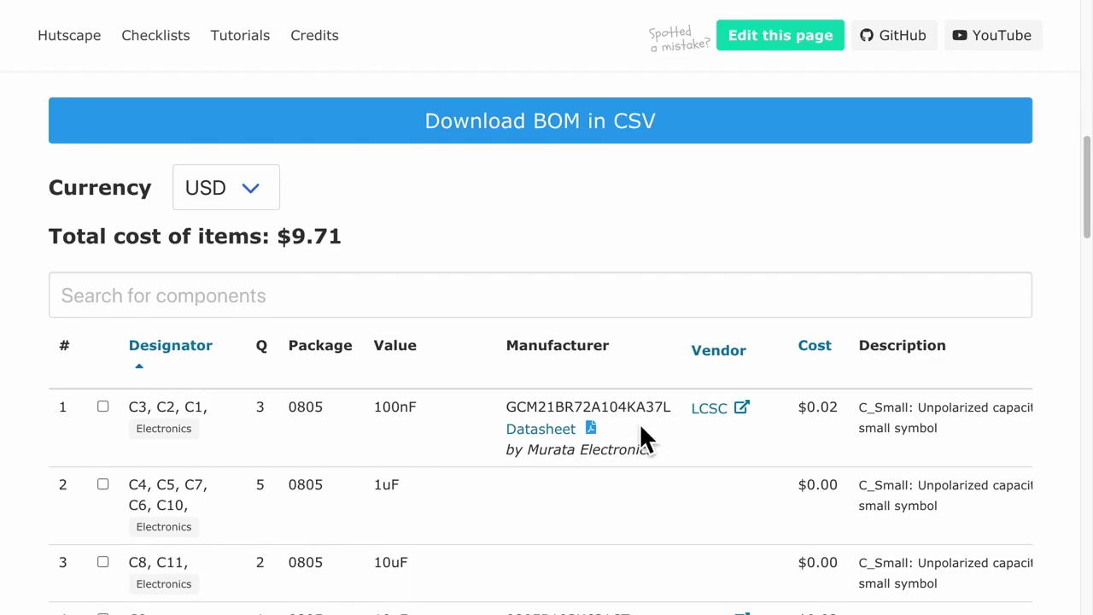
scroll(639, 422, "down", 3)
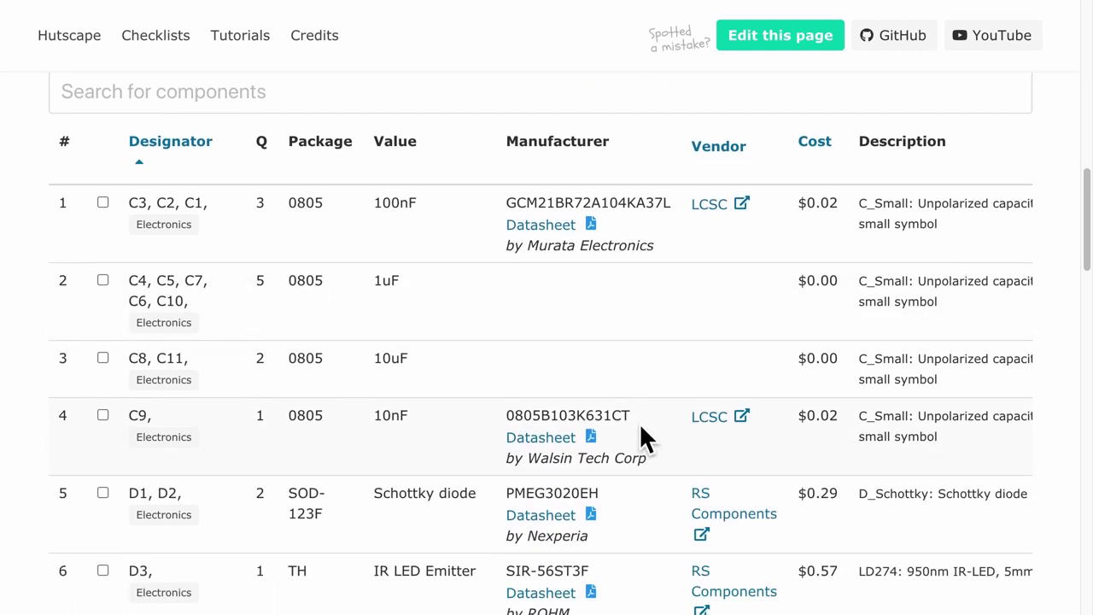
scroll(639, 423, "down", 1)
scroll(640, 423, "down", 1)
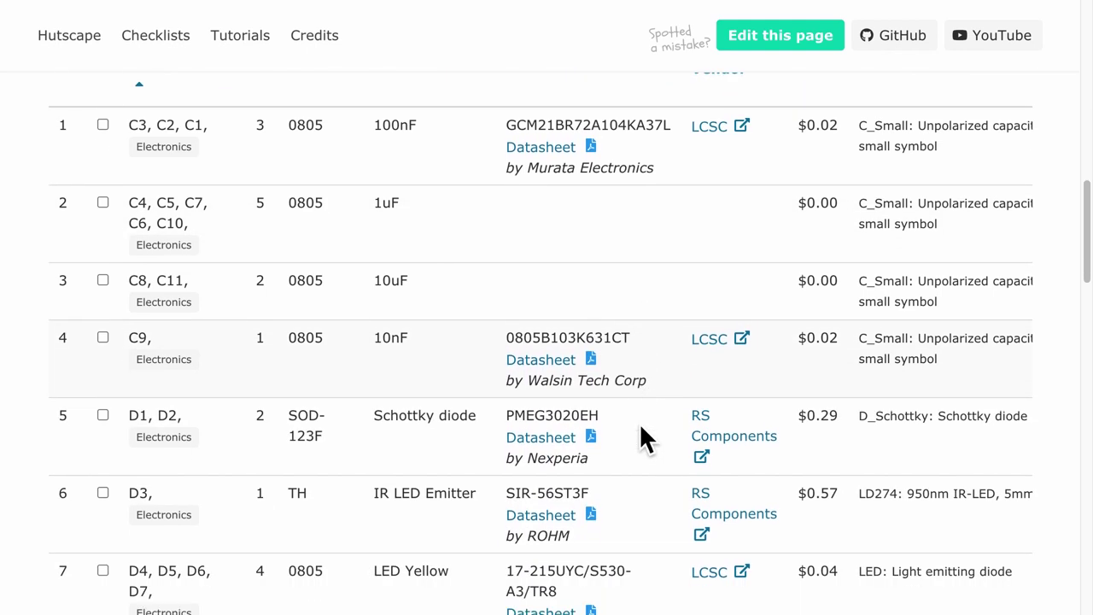
scroll(639, 423, "down", 3)
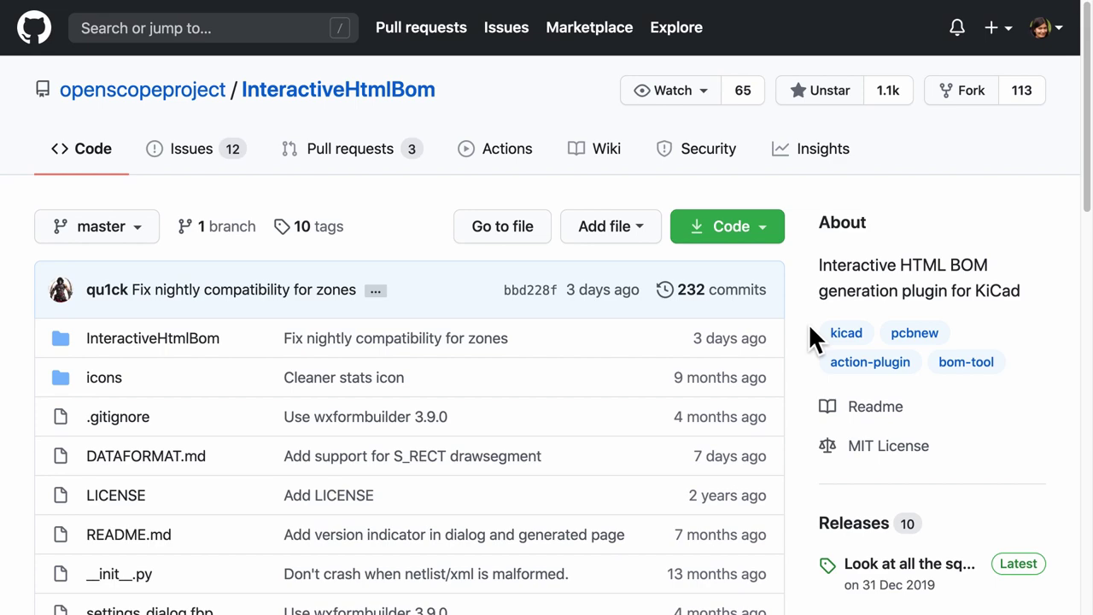
Read the README of the openscopeproject/InteractiveHtmlBom repository on GitHub and highlight the plugin description's text on visually correlating components.
scroll(809, 326, "down", 5)
scroll(810, 326, "down", 8)
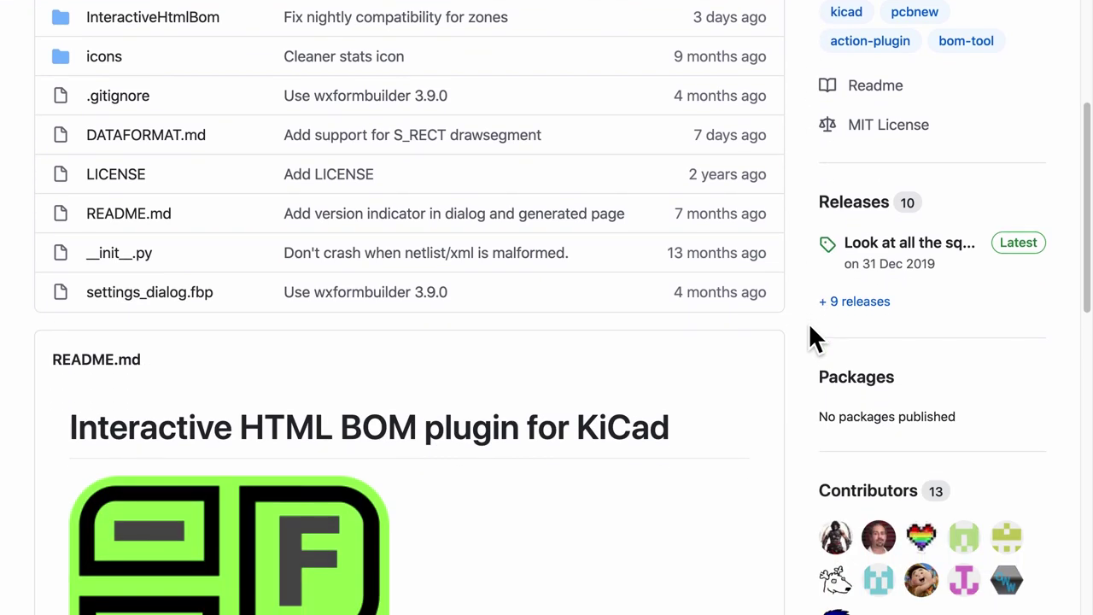
scroll(808, 322, "down", 1)
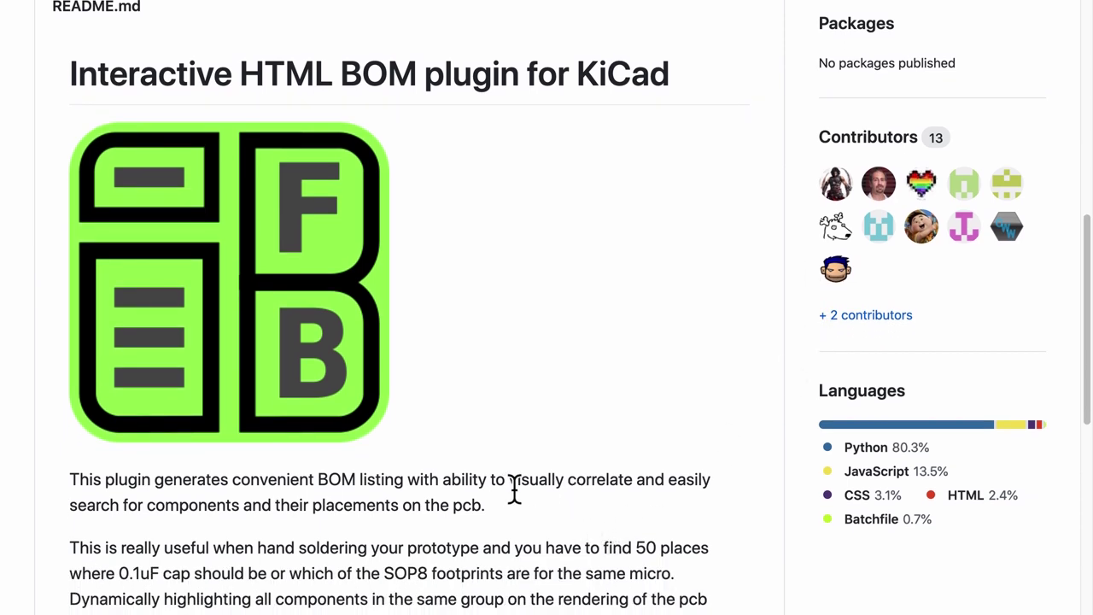
left_click_drag(511, 483, 576, 516)
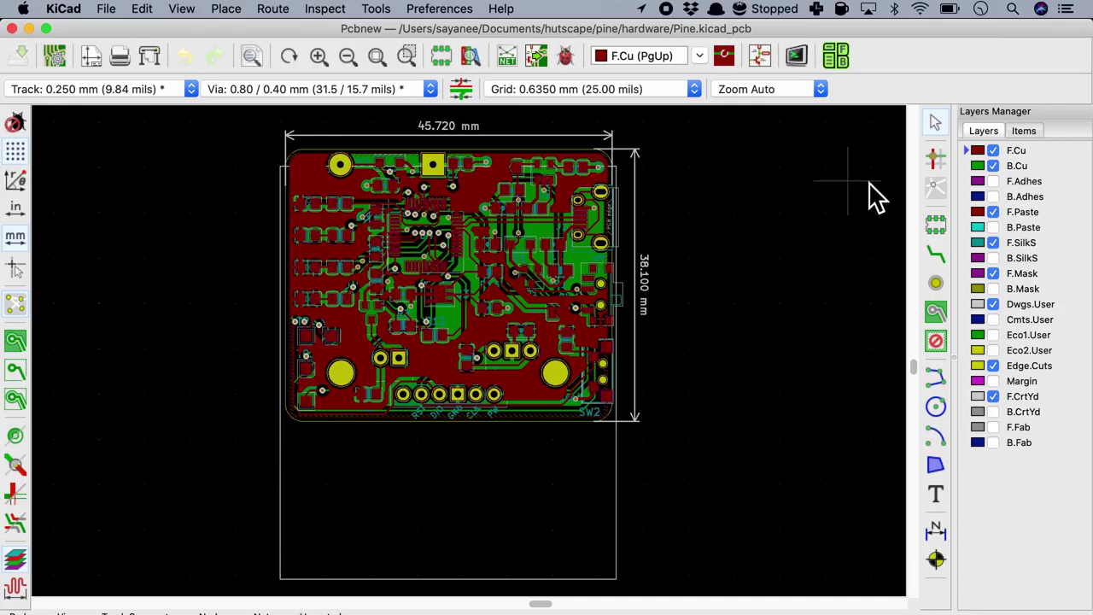
Launch the interactive HTML BOM plugin from KiCad's Pine PCB layout and select components such as C8 and R13 to cross-check them with the table.
left_click(839, 57)
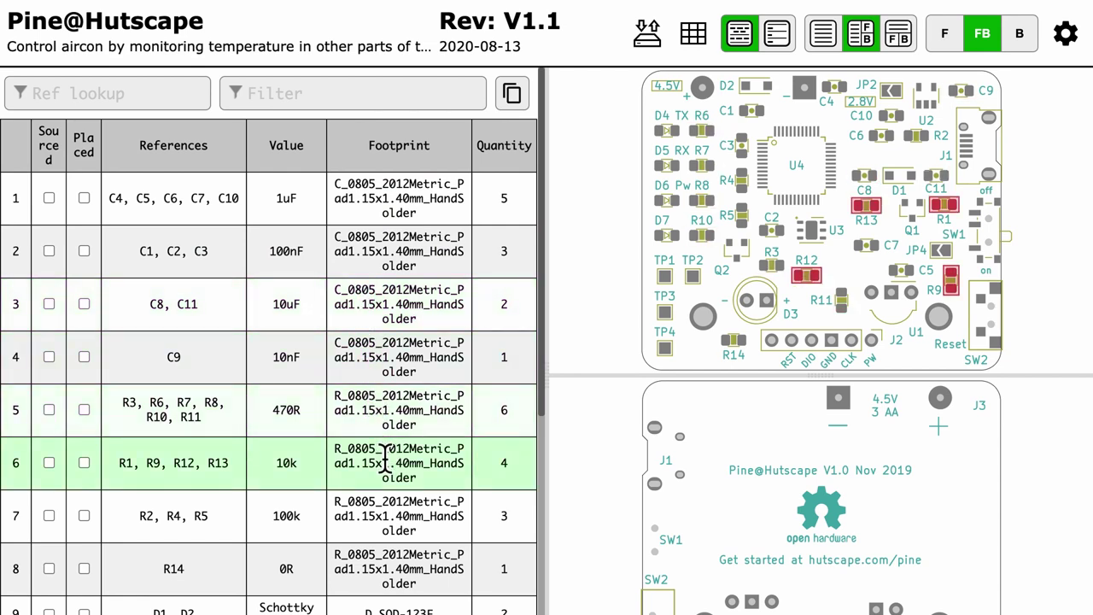
scroll(854, 224, "up", 5)
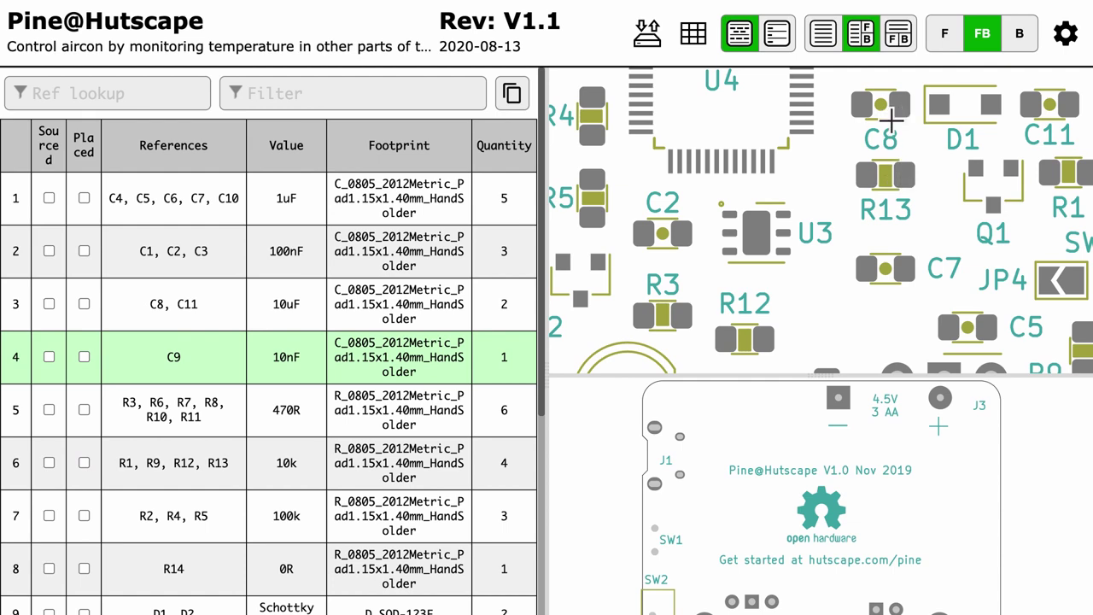
left_click(891, 120)
left_click(893, 183)
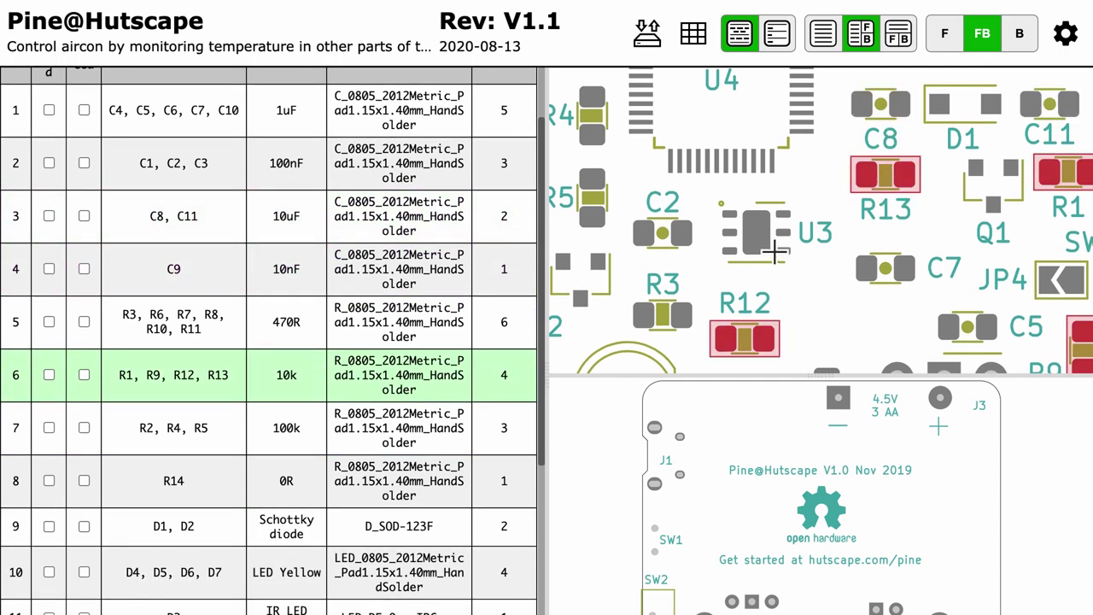
left_click(940, 398)
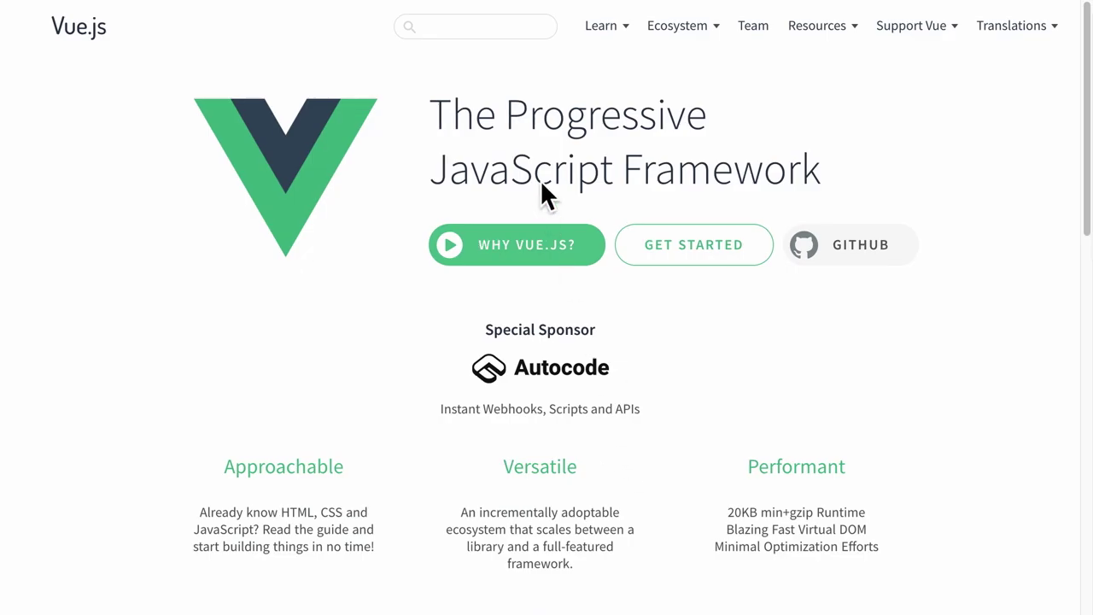
On the Vue.js home page, highlight the words "JavaScript Framework" in the tagline.
left_click_drag(441, 175, 827, 188)
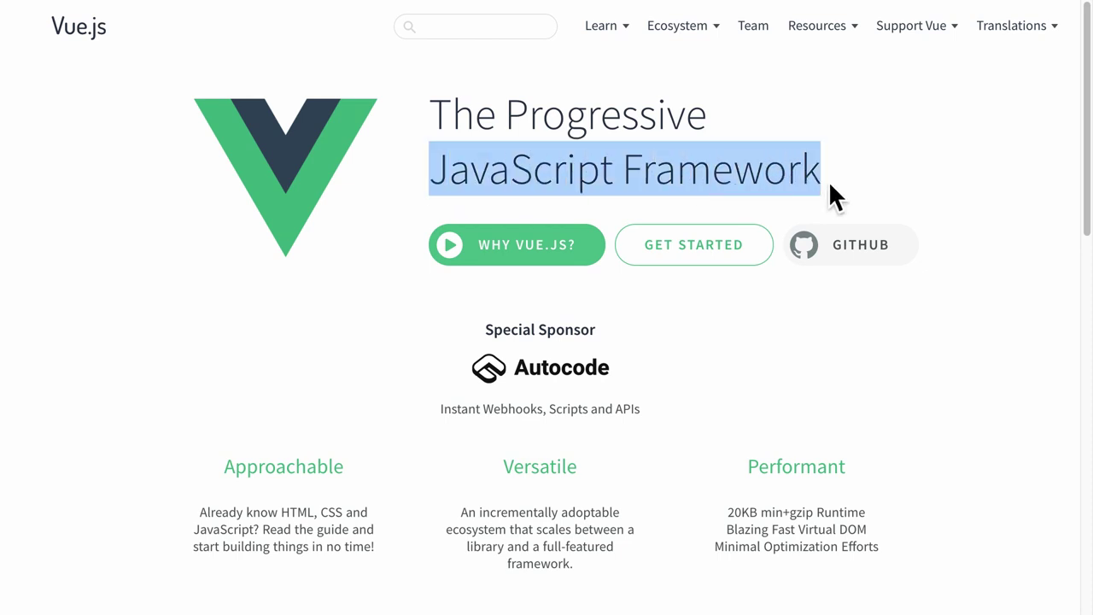
In the Pine site's Bill of Materials table, sort the components by designator in ascending and descending order, and by vendor.
left_click(897, 188)
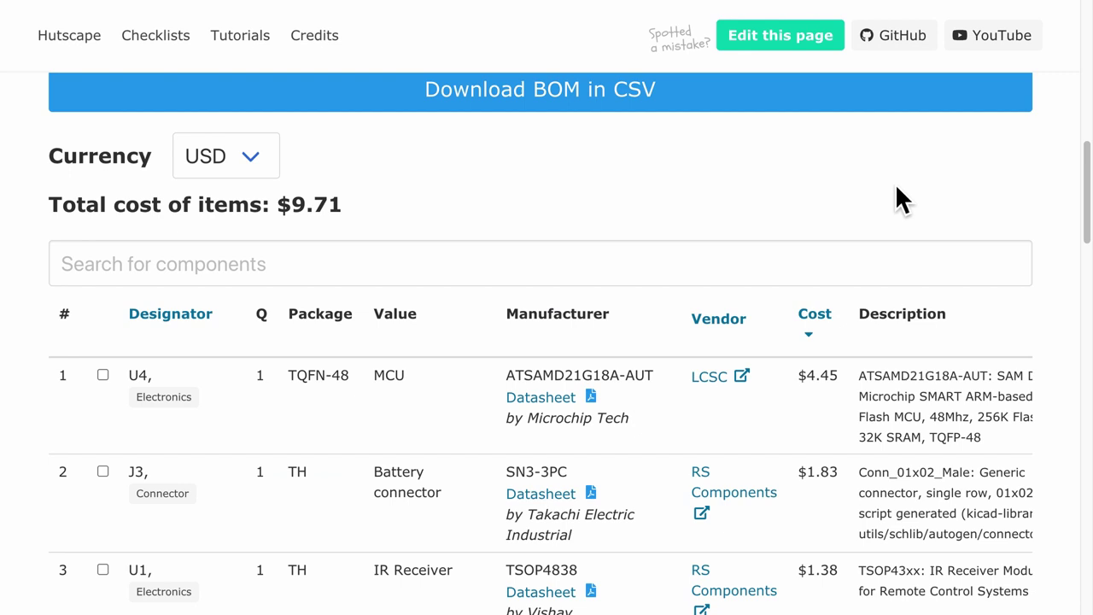
left_click(204, 334)
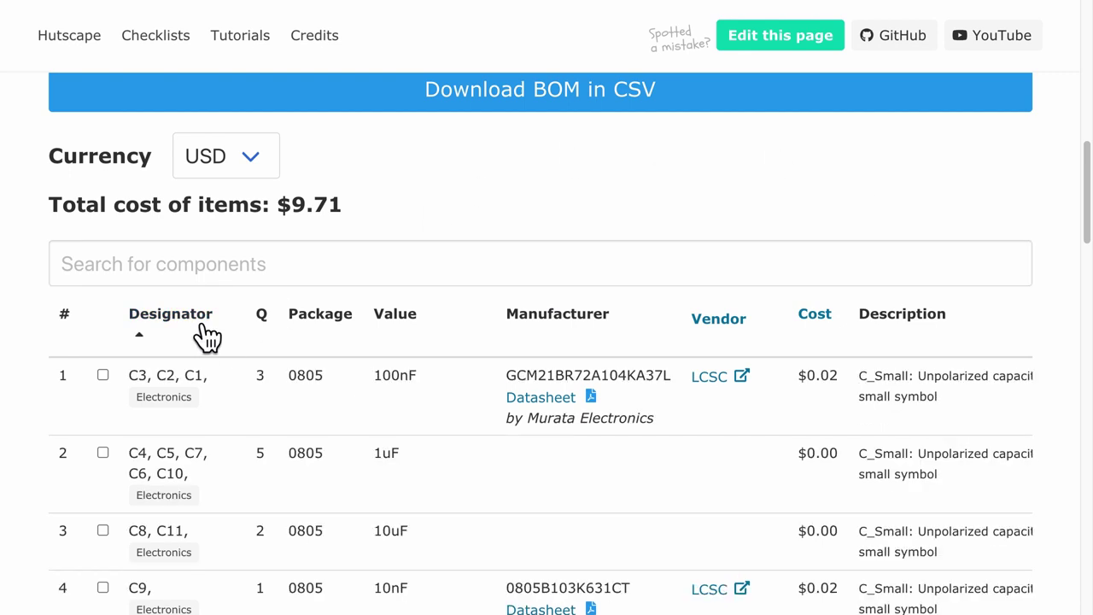
left_click(211, 333)
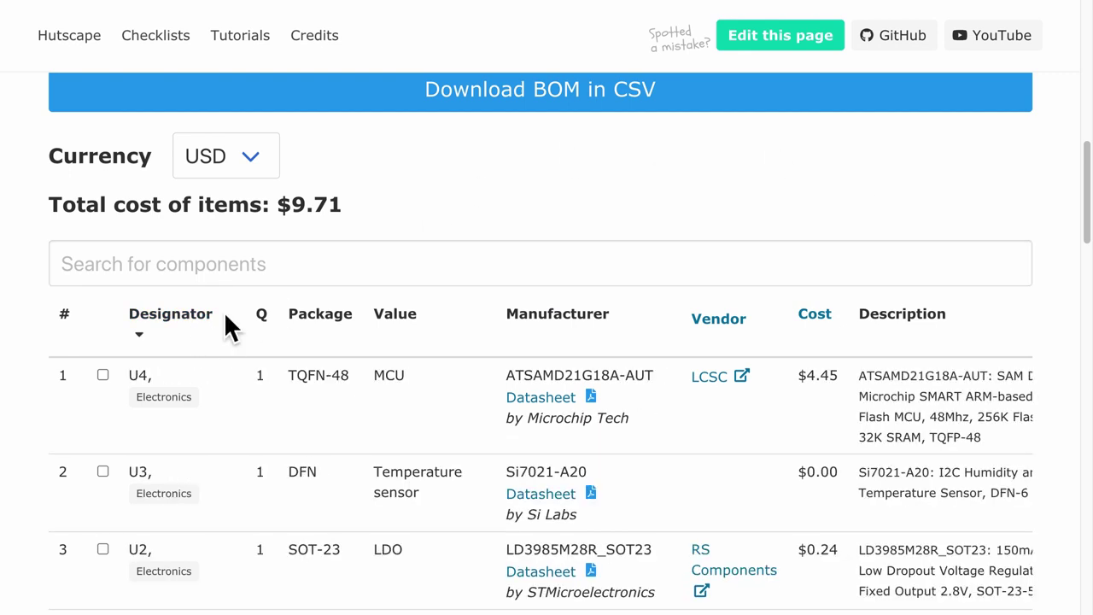
left_click(725, 340)
left_click(724, 340)
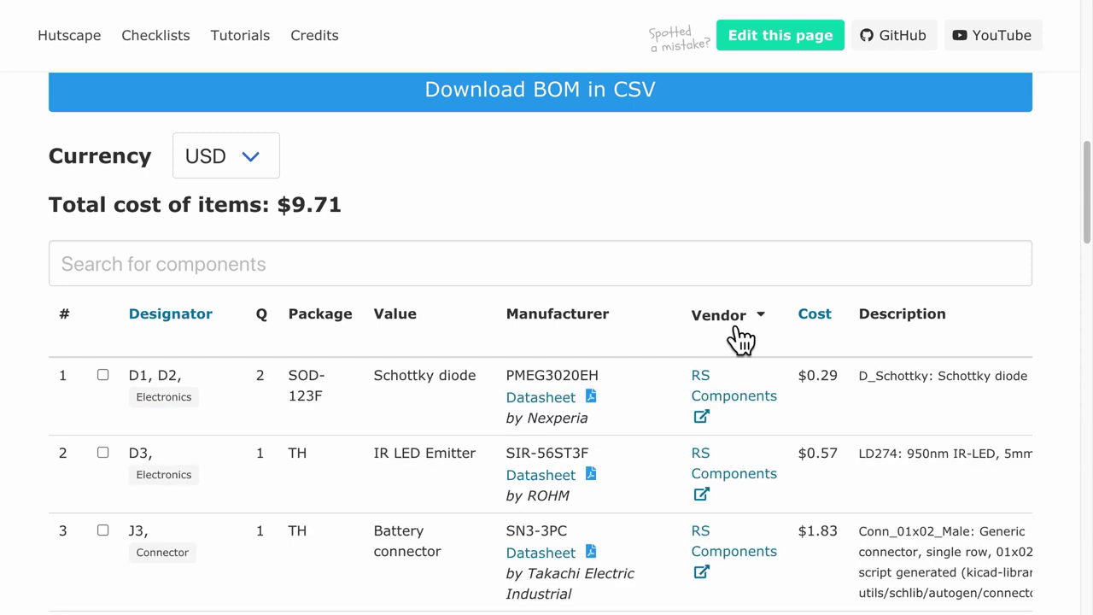
Sort the component table by cost in both directions, ending with the most expensive components first.
left_click(828, 335)
left_click(828, 335)
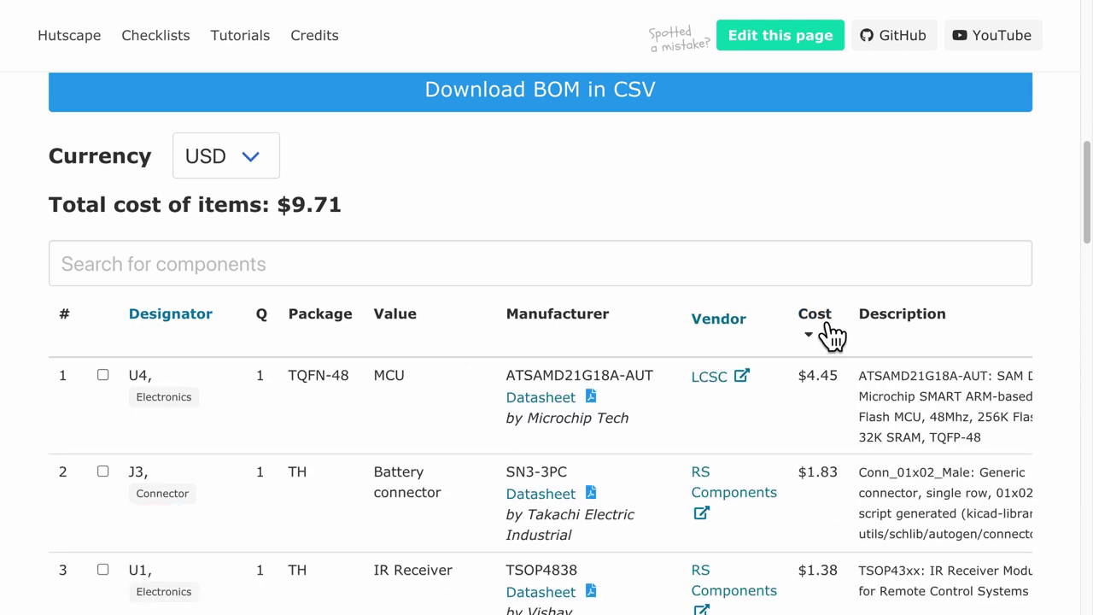
left_click(724, 340)
left_click(828, 334)
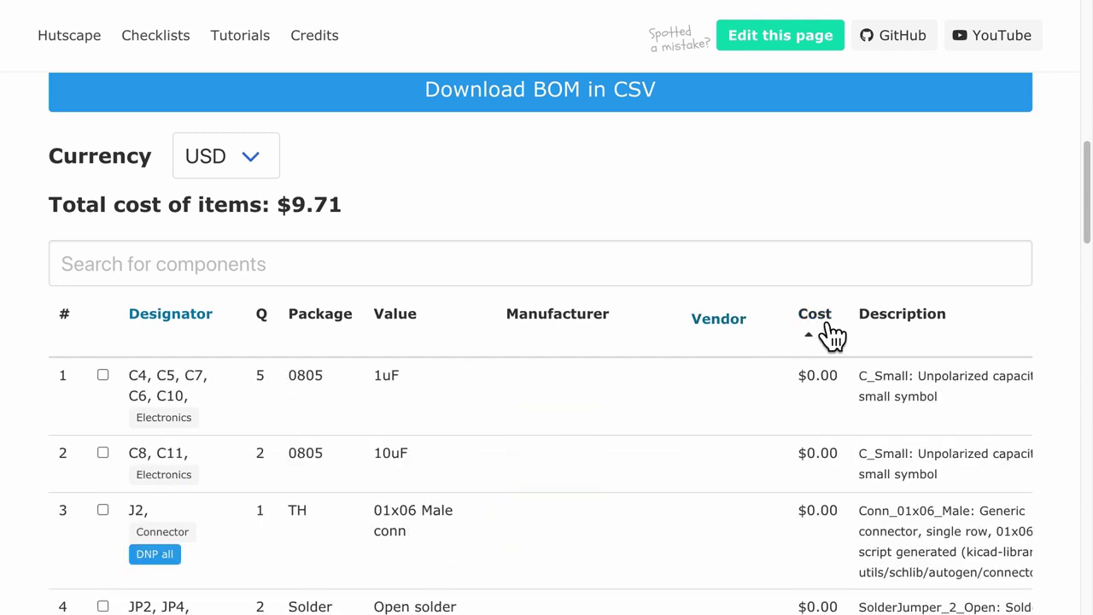
left_click(829, 335)
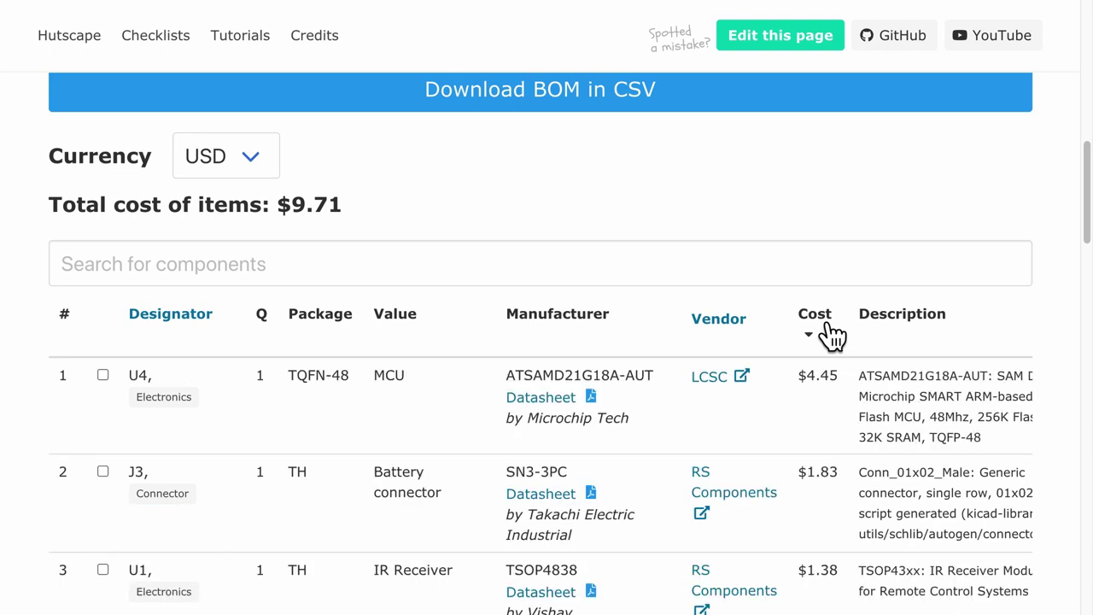
Search the component table for "LED".
left_click(273, 263)
type("L")
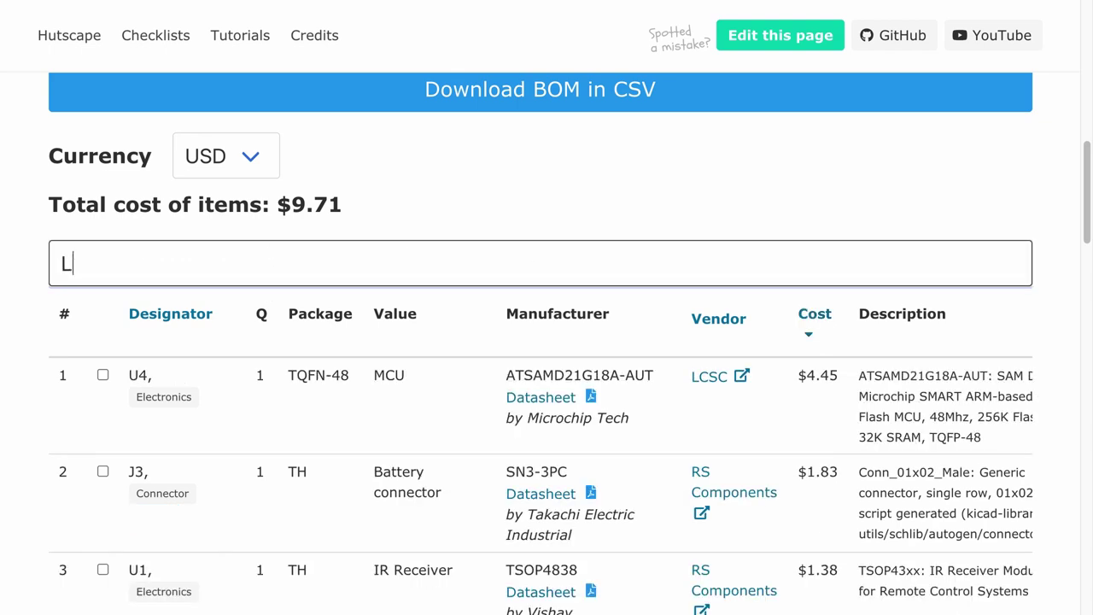
type("ED")
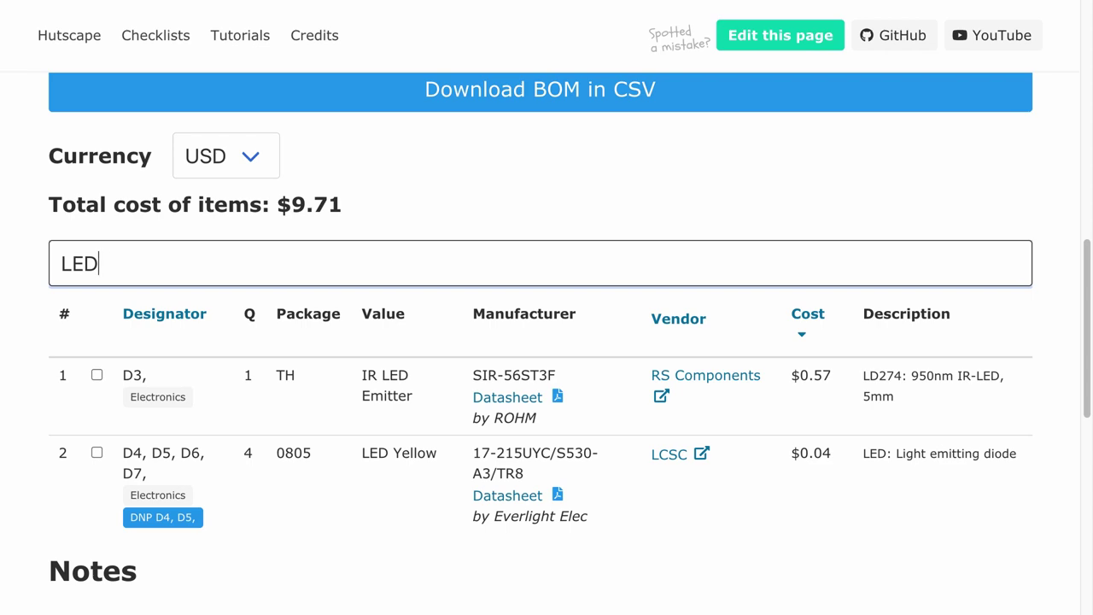
Replace the component search term with "cap".
key("BackSpace")
key("BackSpace")
key("BackSpace")
type("cap")
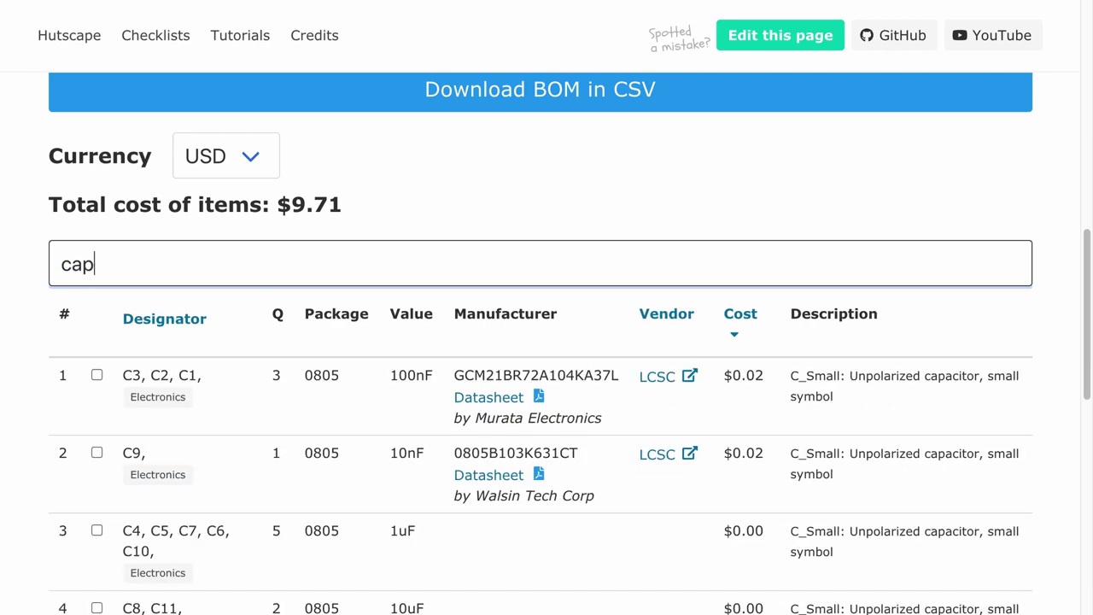
Search the components for "resi" instead, and clear the search to restore the full table.
key("BackSpace")
key("BackSpace")
key("BackSpace")
type("resi")
key("BackSpace")
key("BackSpace")
key("BackSpace")
key("BackSpace")
Choose another currency for the Bill of Materials costs.
left_click(230, 166)
left_click(244, 188)
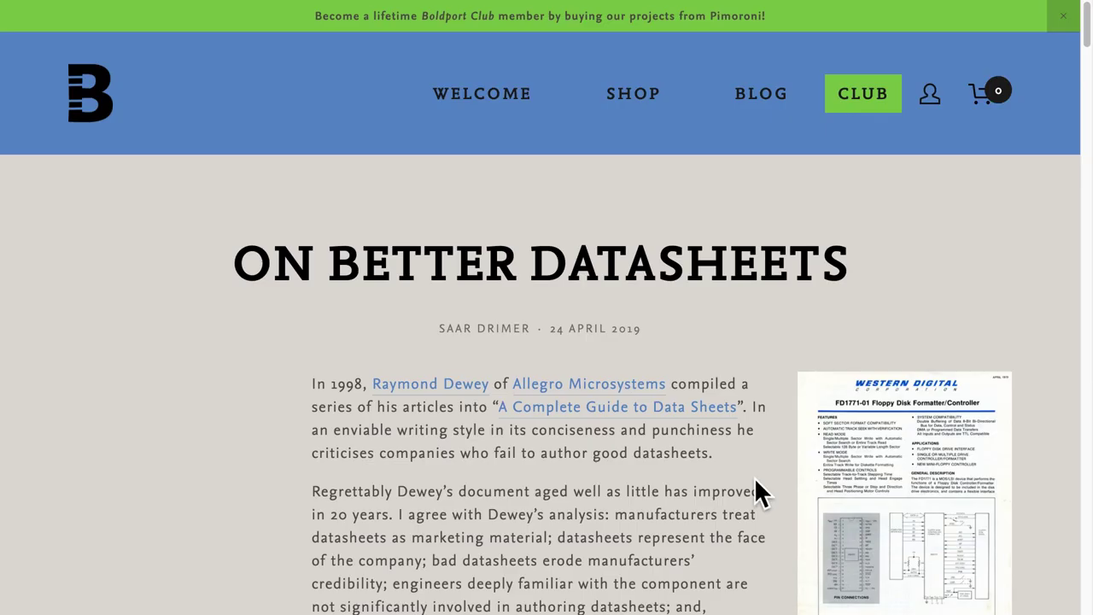
Read the Boldport article "On Better Datasheets" down to "The Way Ahead" and highlight "Ditch PDFs in favour of browser-based viewing".
scroll(754, 477, "down", 7)
scroll(755, 483, "down", 14)
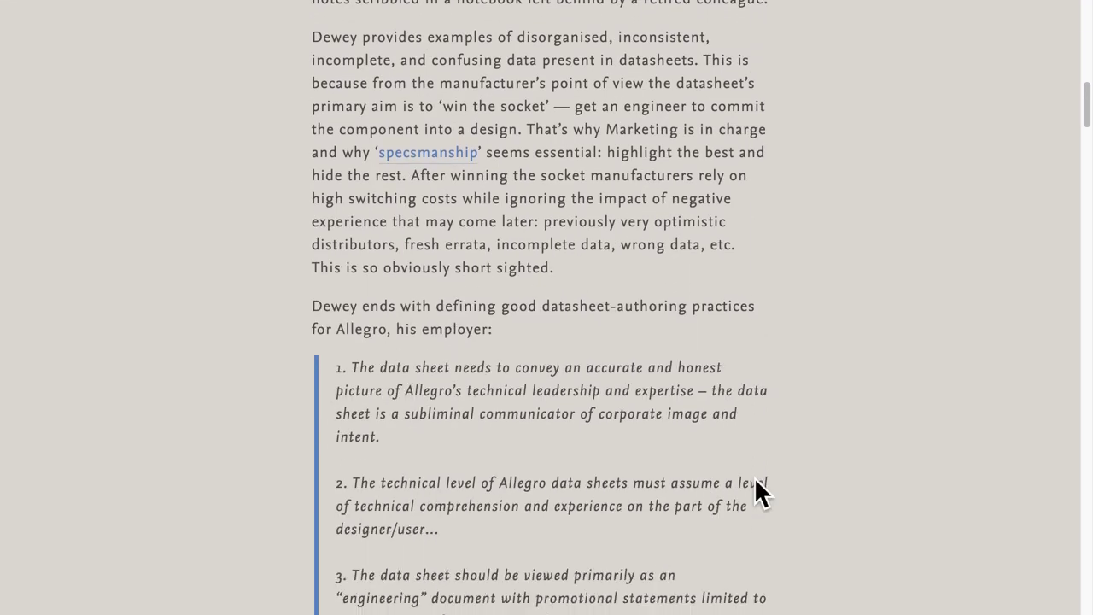
scroll(754, 476, "down", 10)
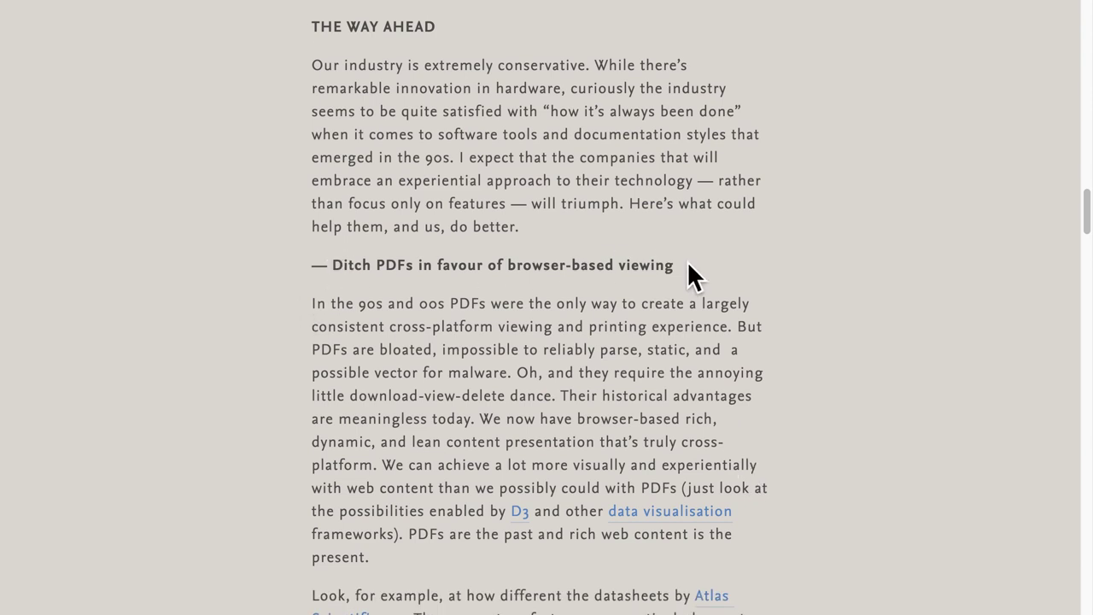
left_click_drag(334, 271, 664, 270)
left_click(805, 454)
Find and highlight the article's subheading "Provide machine-readable information and formulas for figures".
scroll(807, 453, "down", 3)
scroll(807, 461, "down", 6)
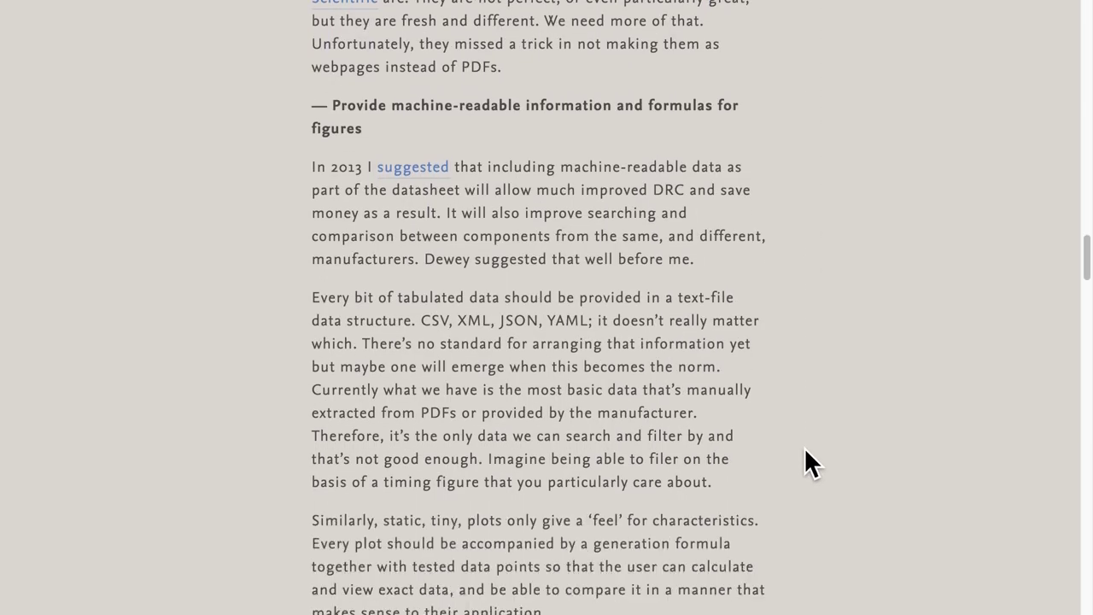
scroll(807, 461, "up", 1)
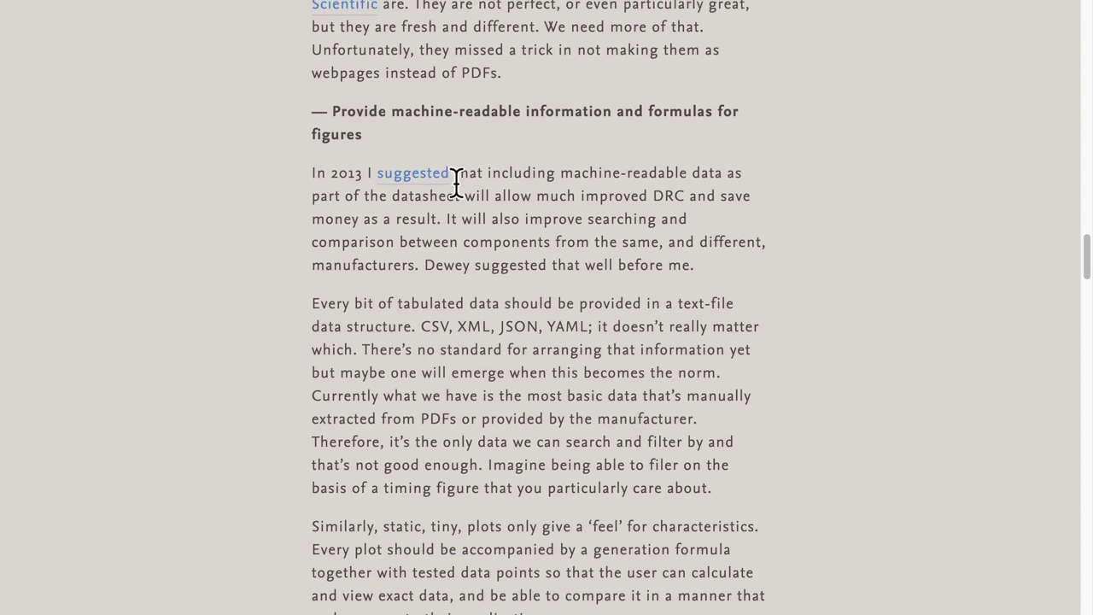
left_click_drag(333, 122, 387, 153)
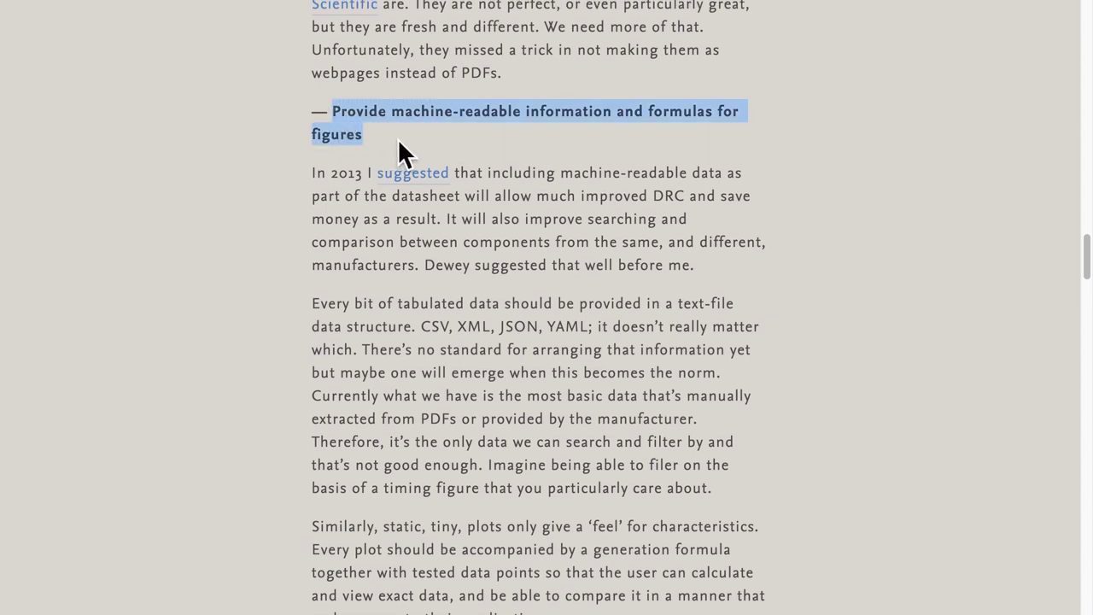
left_click(801, 327)
Find the article's "Create multiple views" subheading and its passages on search mode and design mode.
scroll(801, 327, "down", 6)
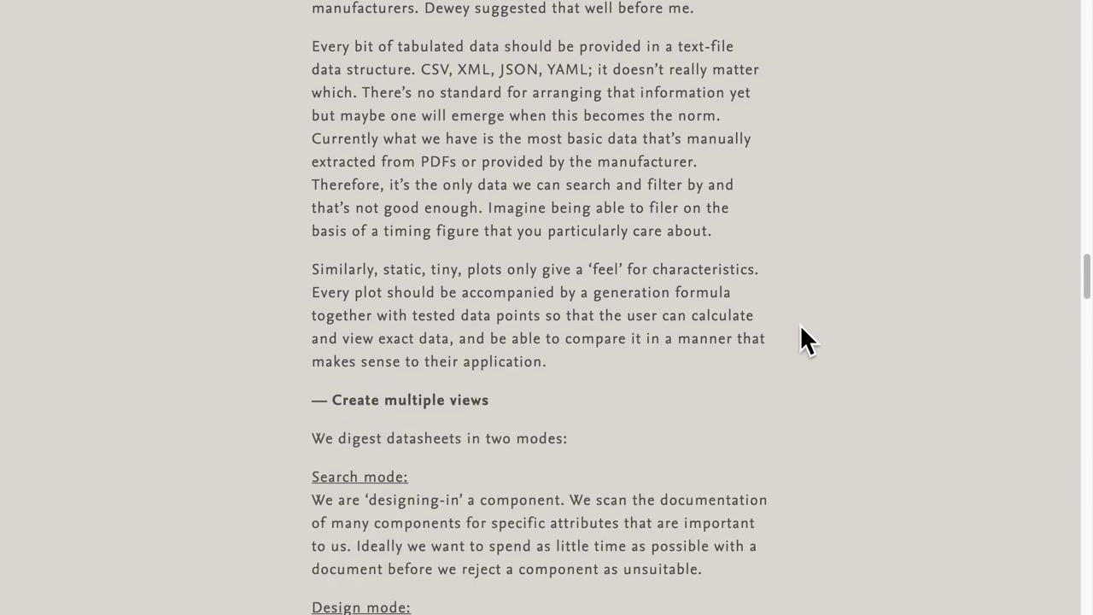
scroll(799, 323, "down", 2)
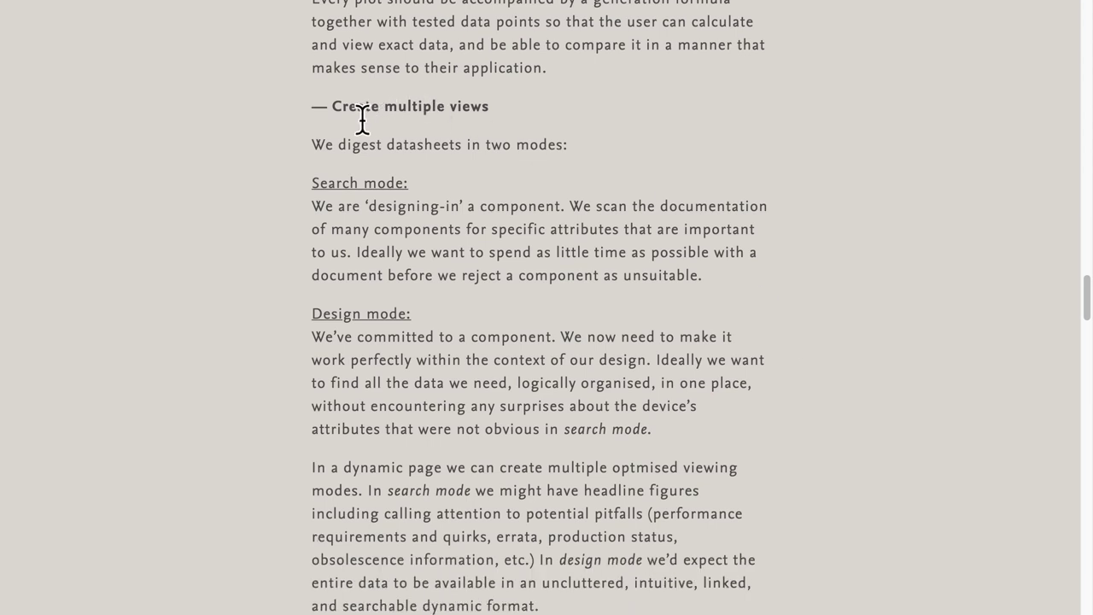